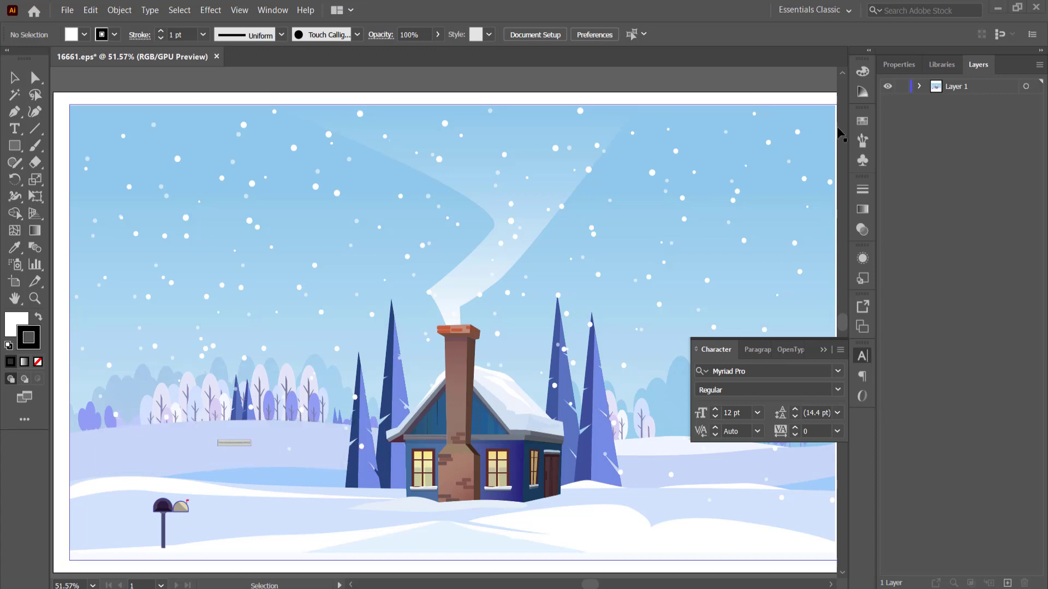
- Expand Layer 1 to show its contents and add six new layers above it
left_click(921, 87)
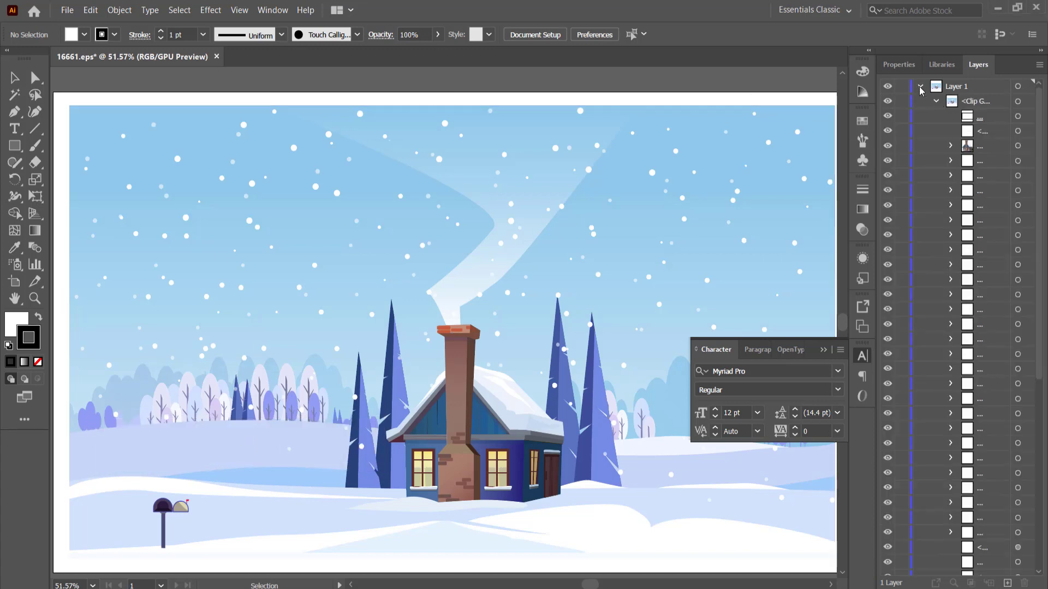
left_click(1008, 582)
left_click(1009, 583)
left_click(1009, 583)
left_click(1009, 583)
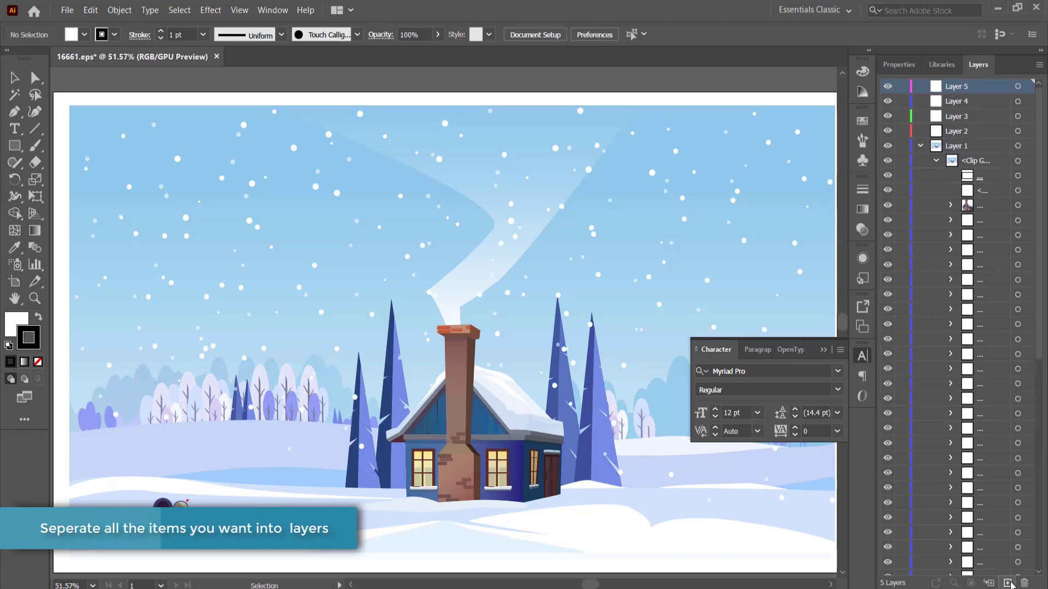
left_click(1009, 583)
left_click(1009, 583)
- Move the house group from Layer 1 into Layer 7, the snow into Layer 6 and the postbox into Layer 5
left_click(887, 235)
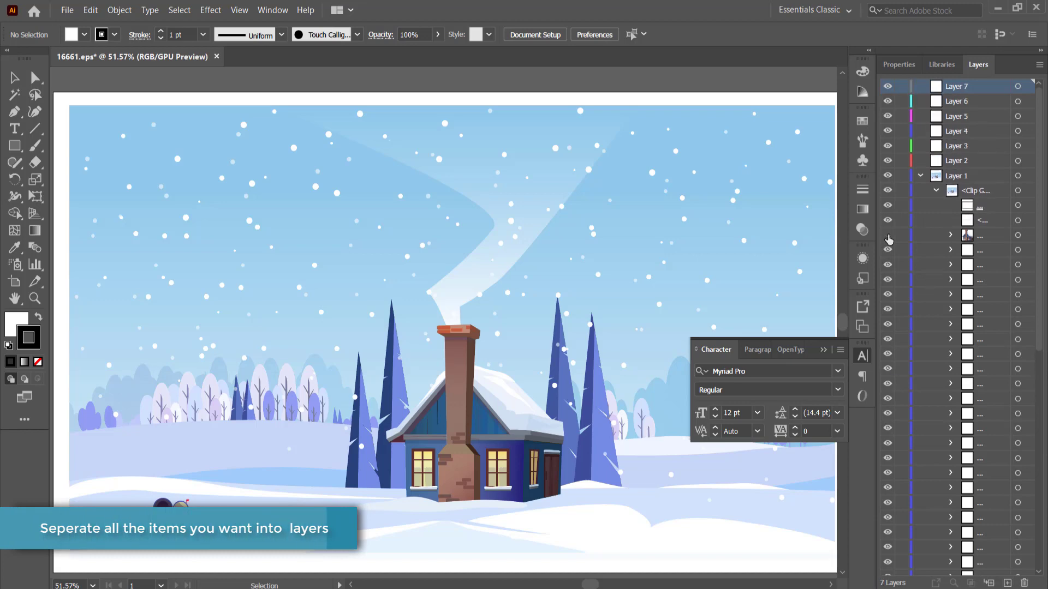
left_click_drag(937, 239, 961, 89)
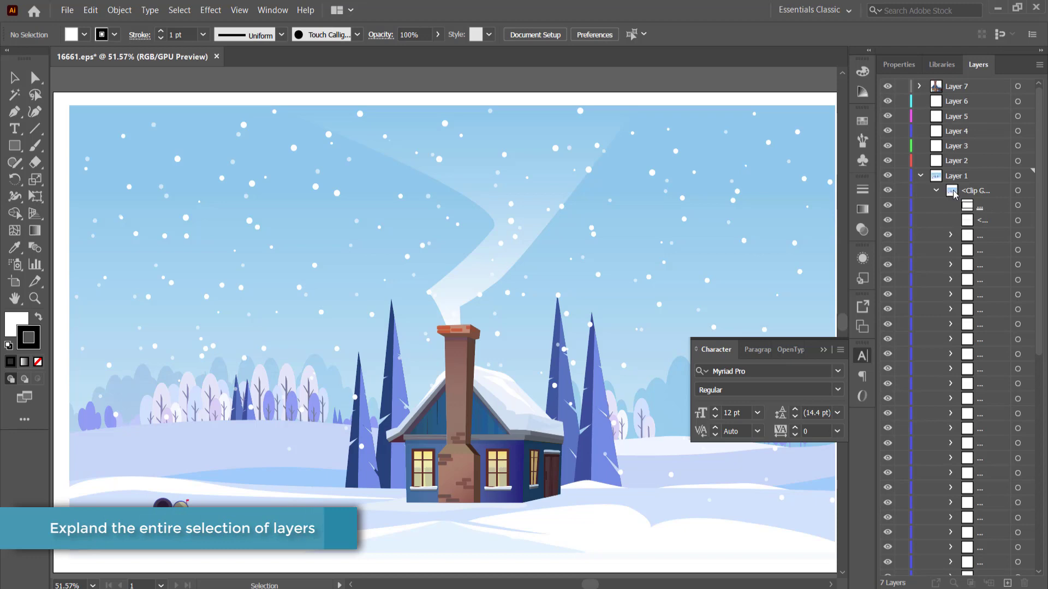
left_click(950, 234, "alt")
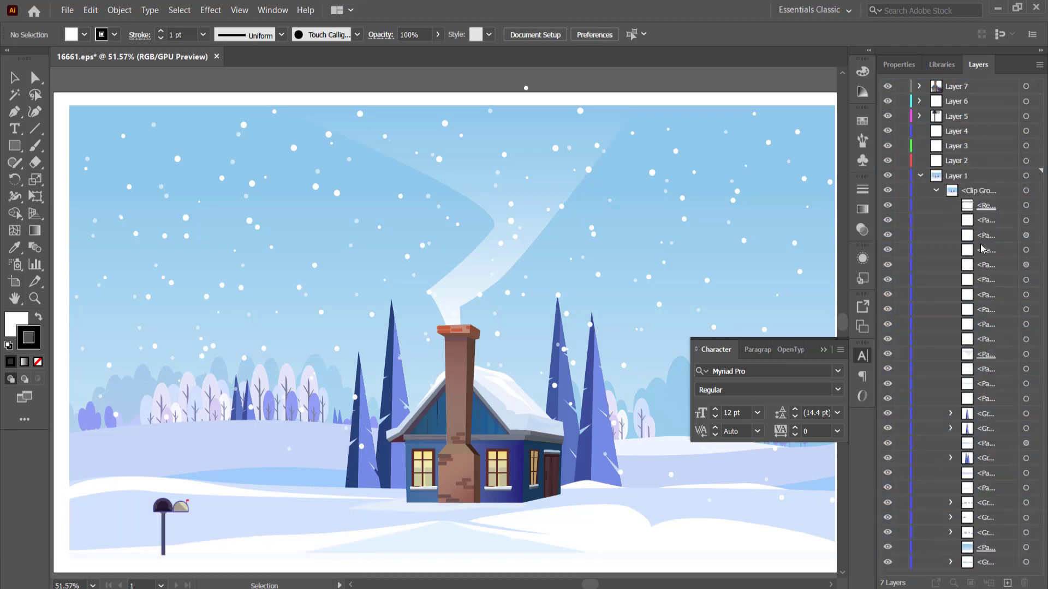
left_click(921, 176)
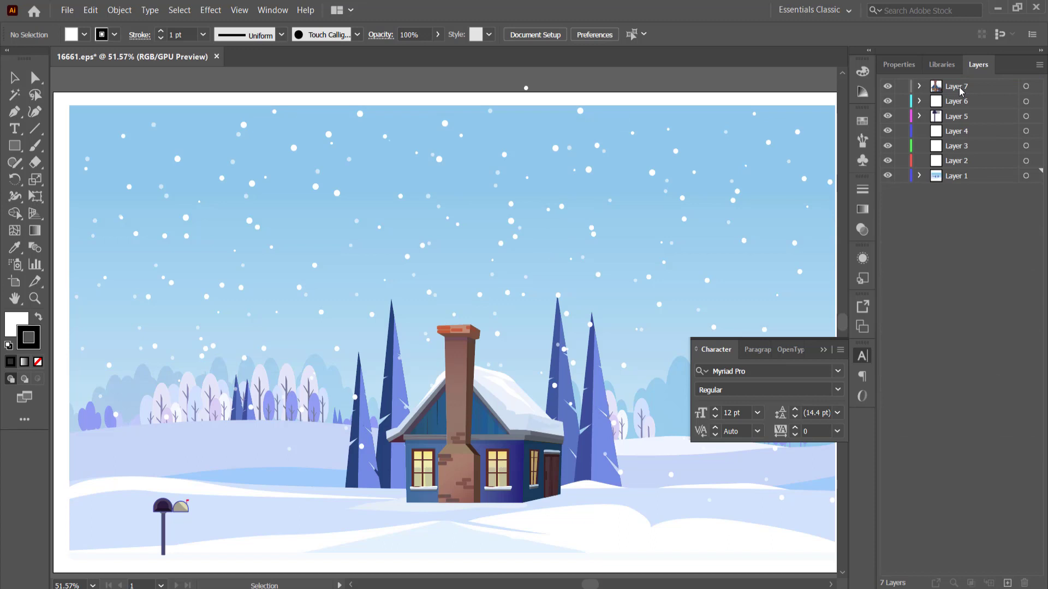
- Remove the empty layers and rename the remaining ones house, snow, postbox and all elements
left_click(961, 92)
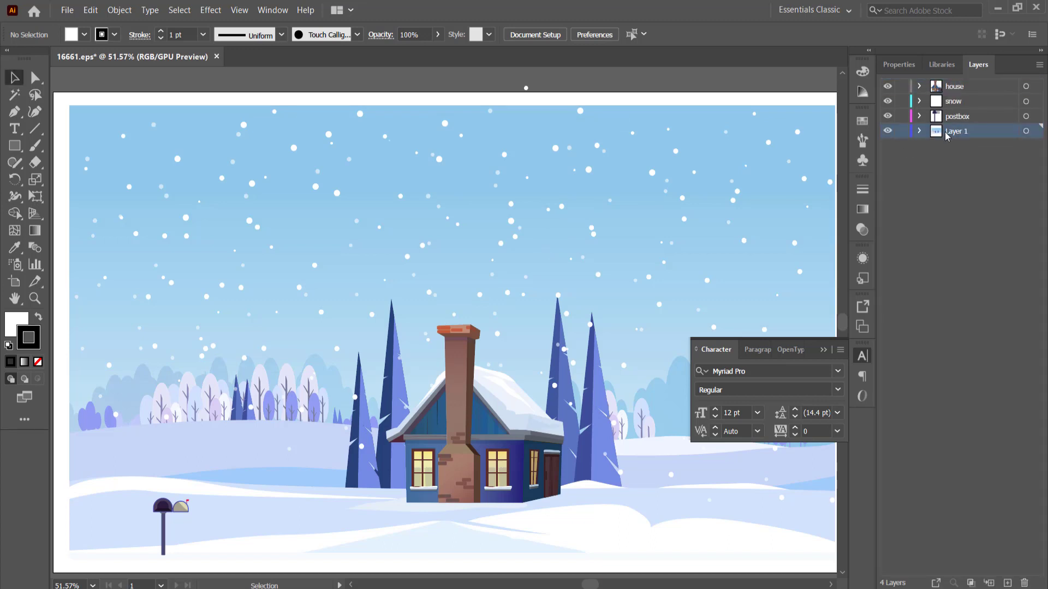
type("ments")
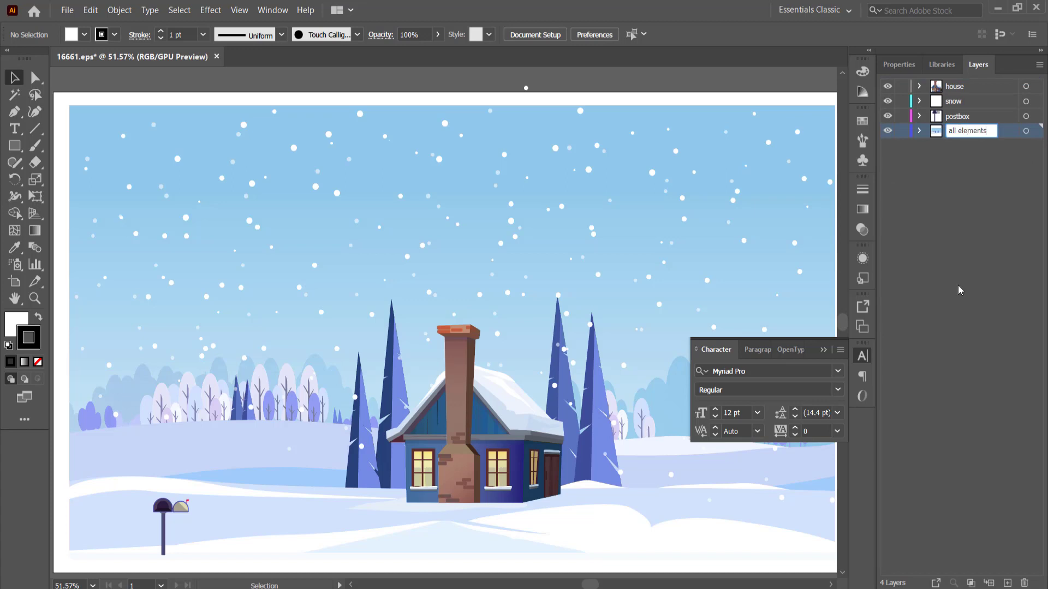
key("Return")
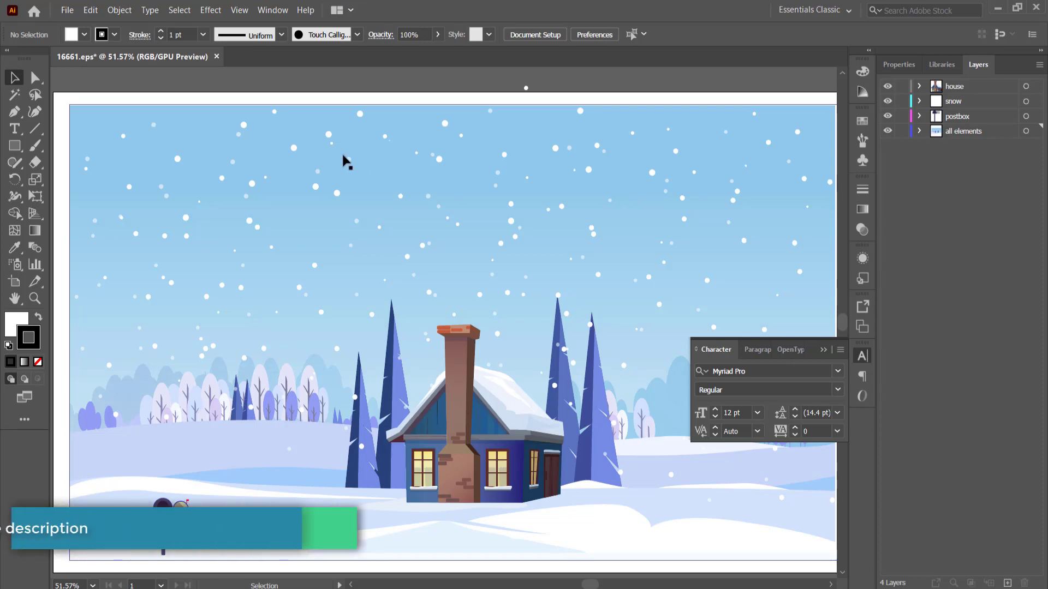
- Switch to After Effects and import house.ai as a composition with footage dimensions set to Layer Size
left_click(67, 9)
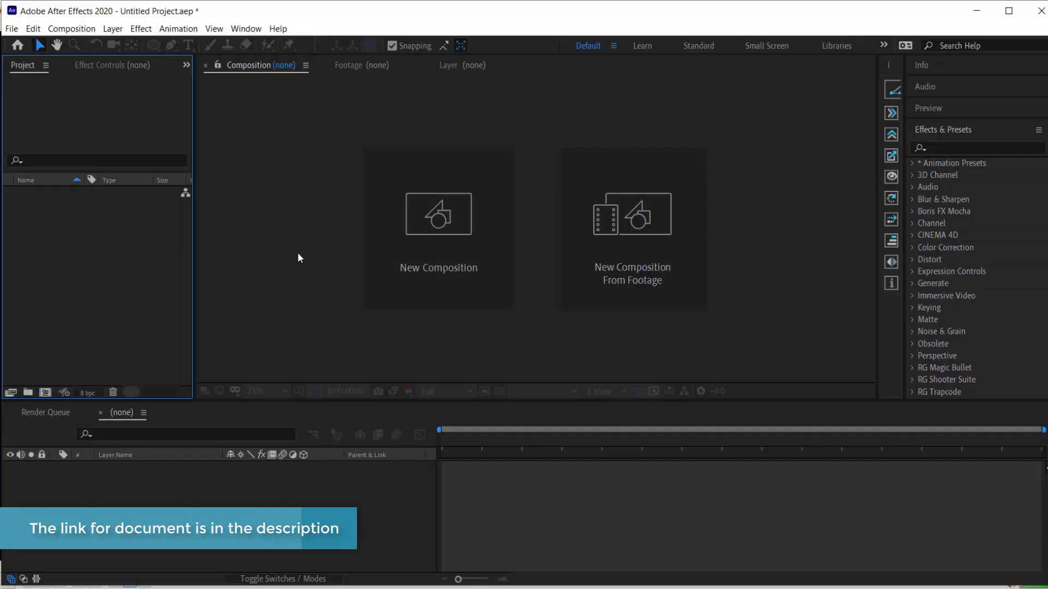
right_click(84, 267)
mouse_move(164, 320)
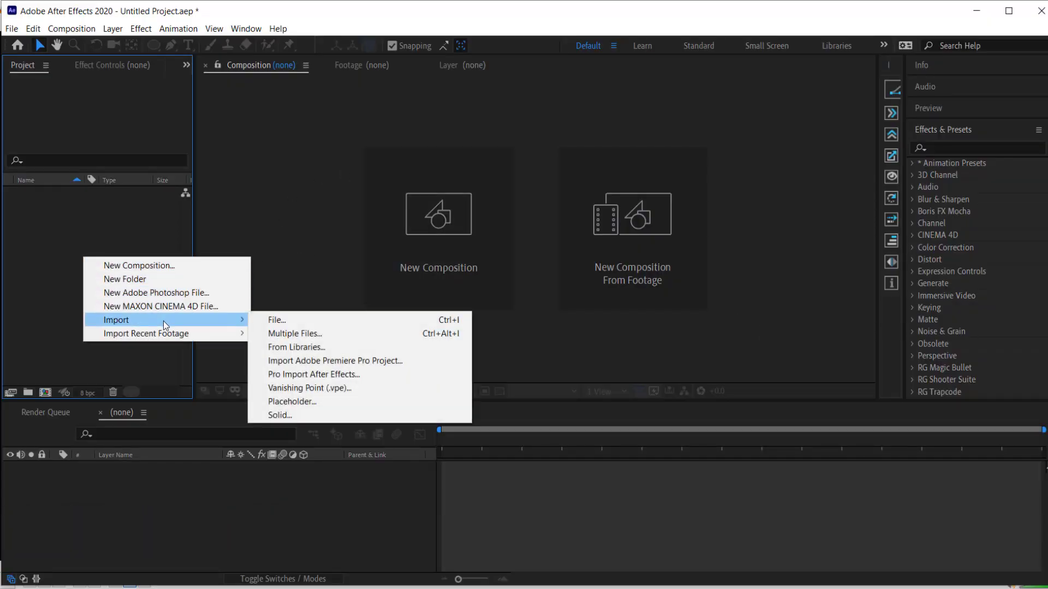
left_click(277, 320)
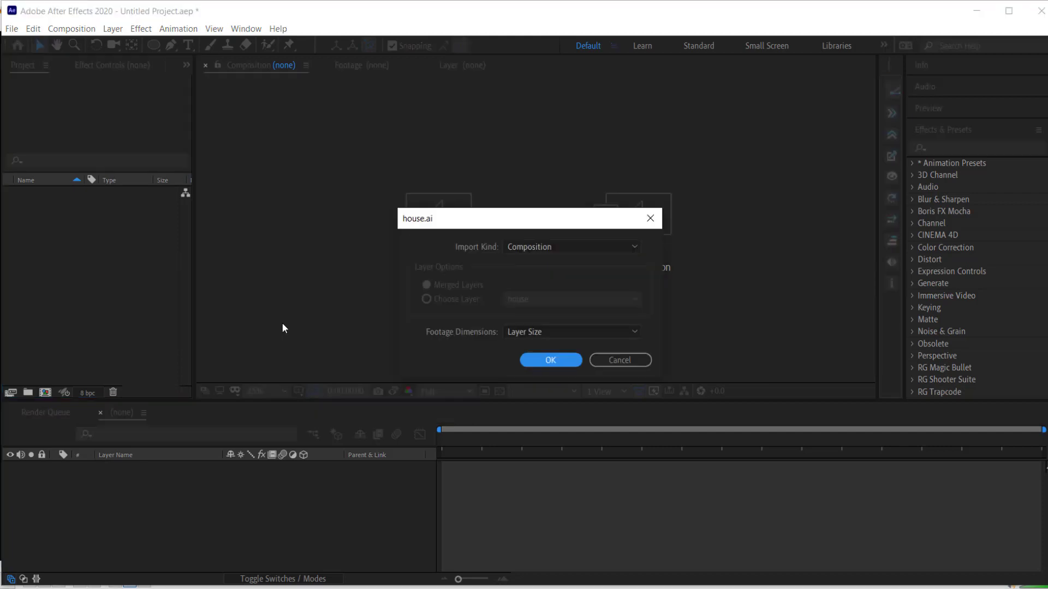
left_click(550, 361)
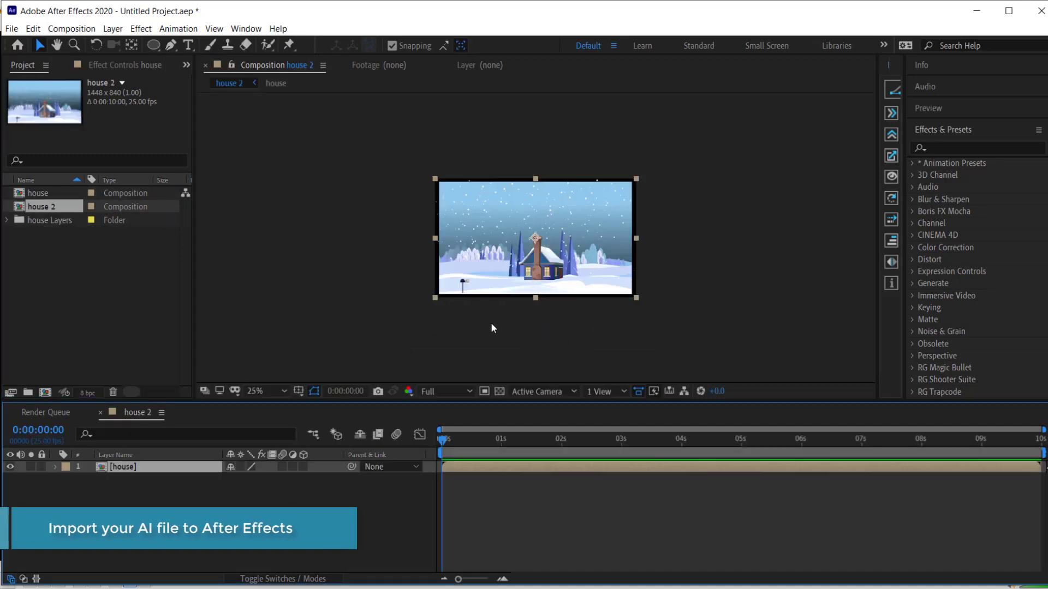
- Open the nested house composition and set its size to 1920 x 1080 px
double_click(132, 468)
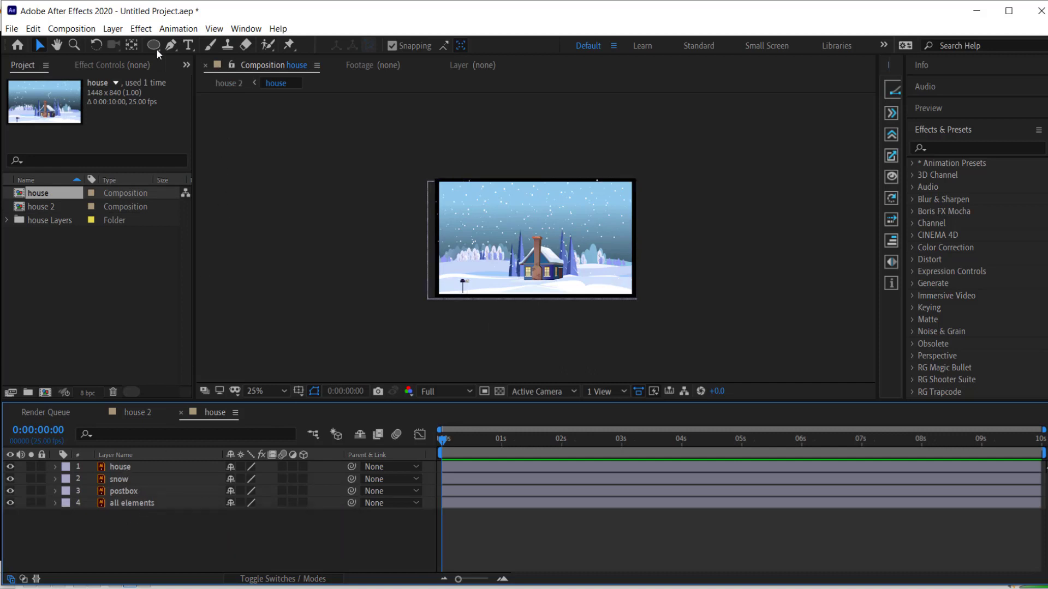
left_click(71, 28)
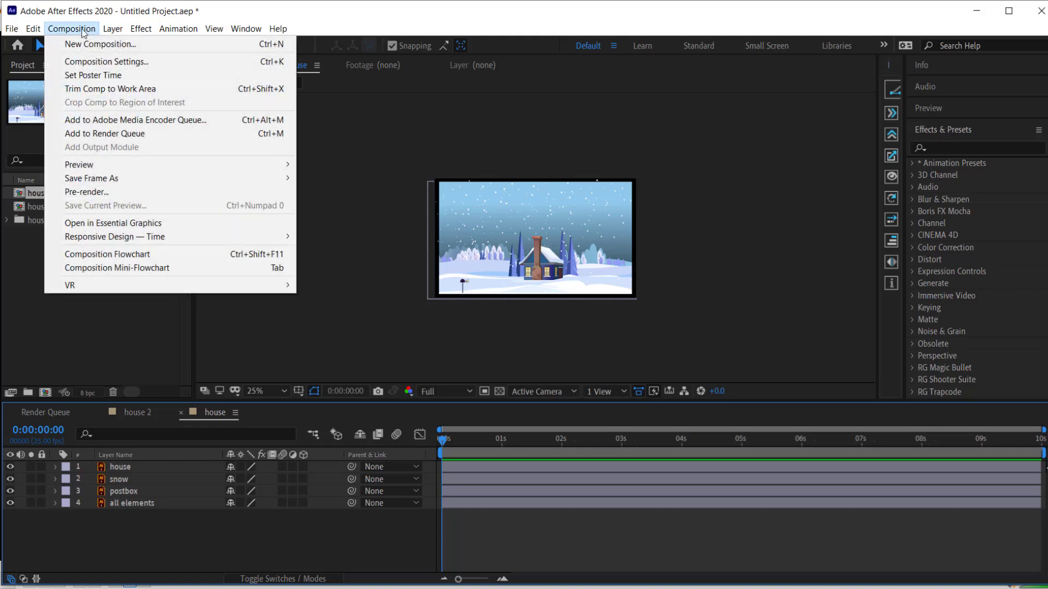
left_click(121, 62)
left_click(308, 214)
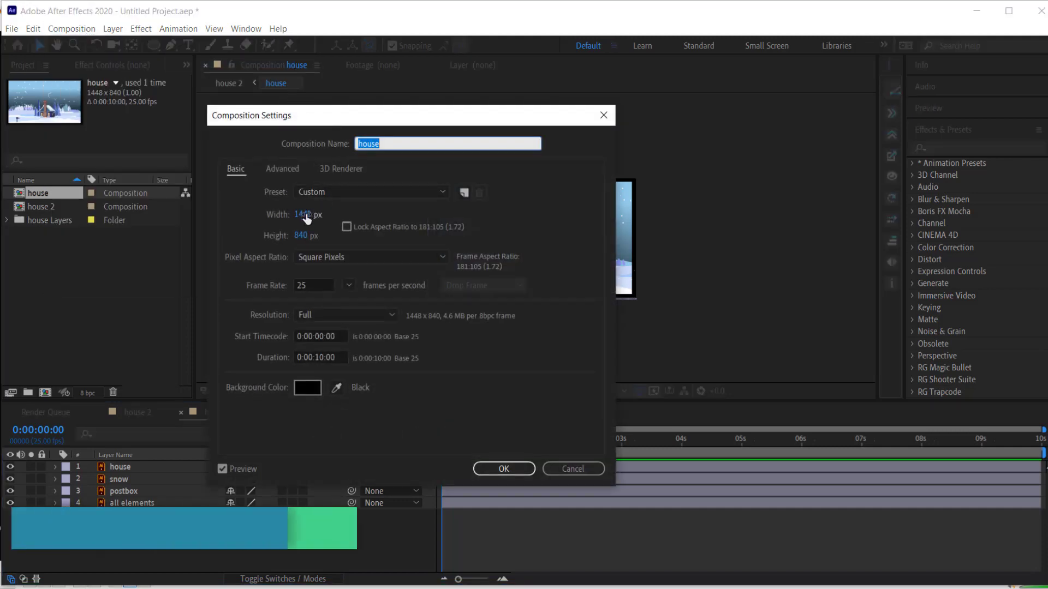
type("1920")
key("Tab")
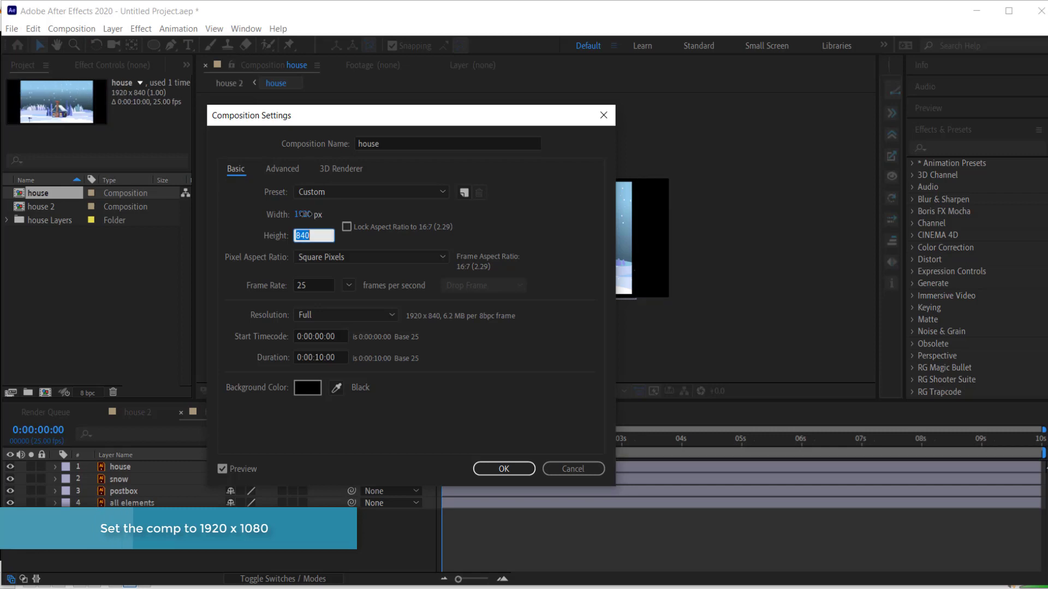
type("1080")
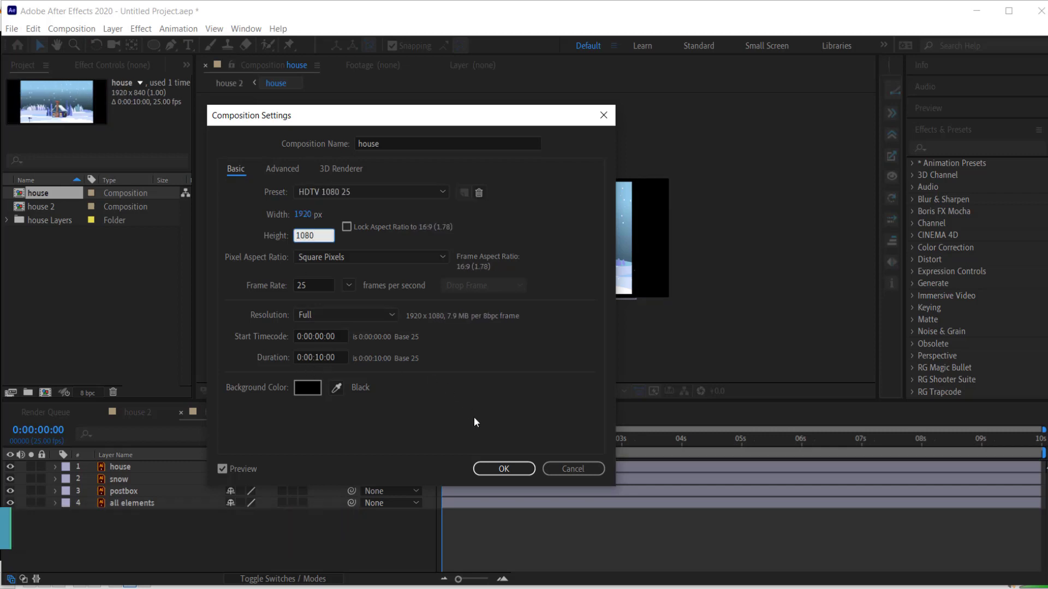
left_click(504, 470)
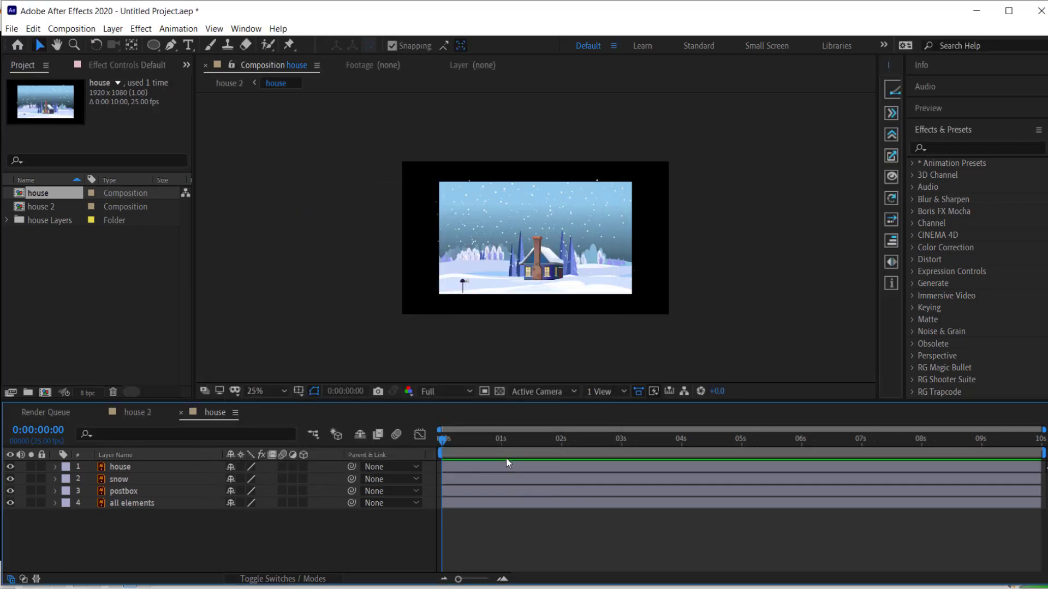
- Add a null object and parent the house, snow, postbox and all elements layers to it
right_click(206, 526)
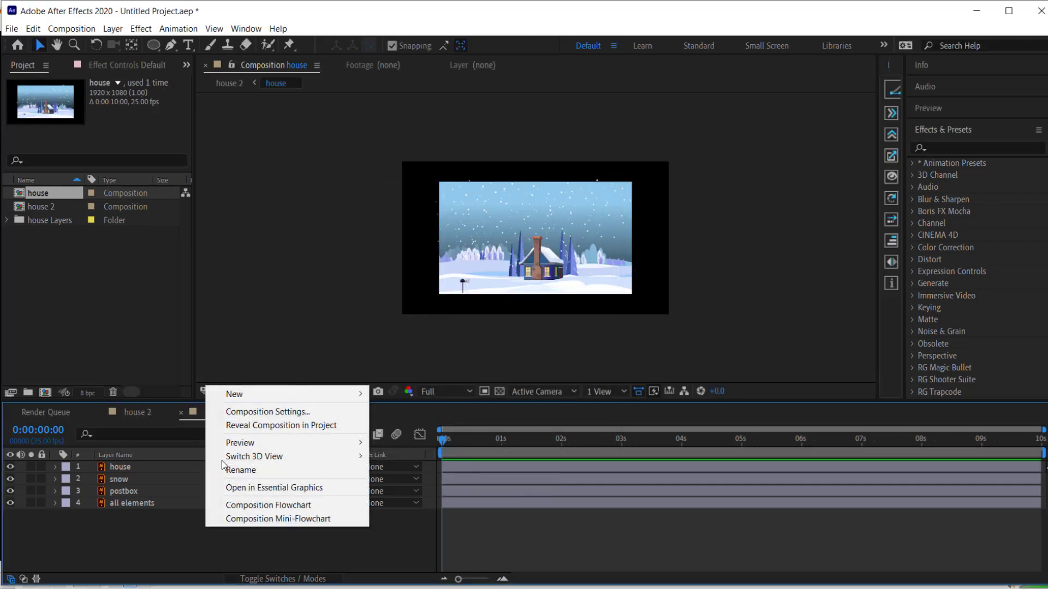
mouse_move(246, 395)
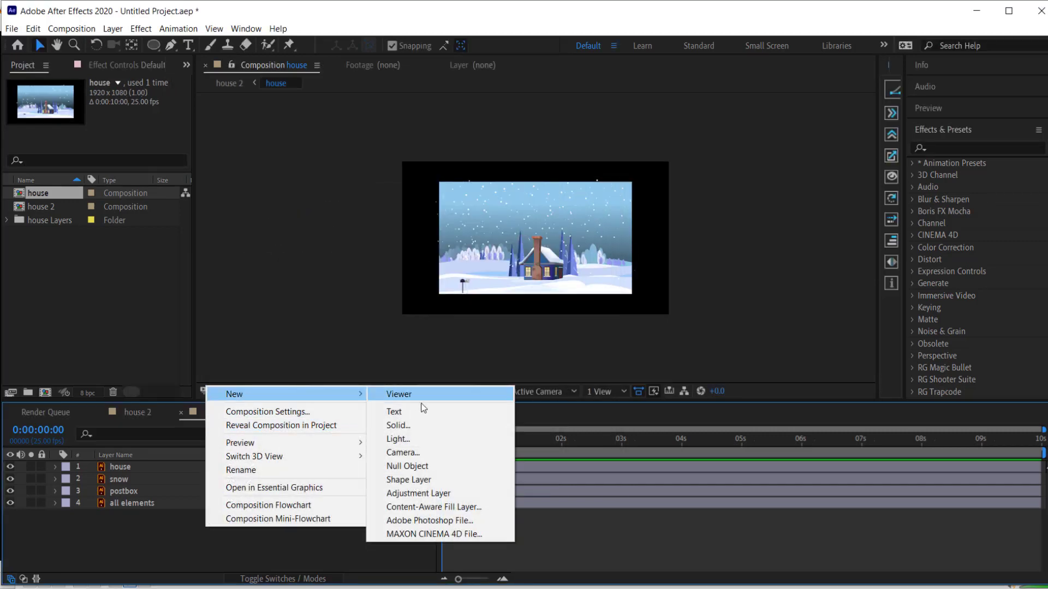
left_click(424, 467)
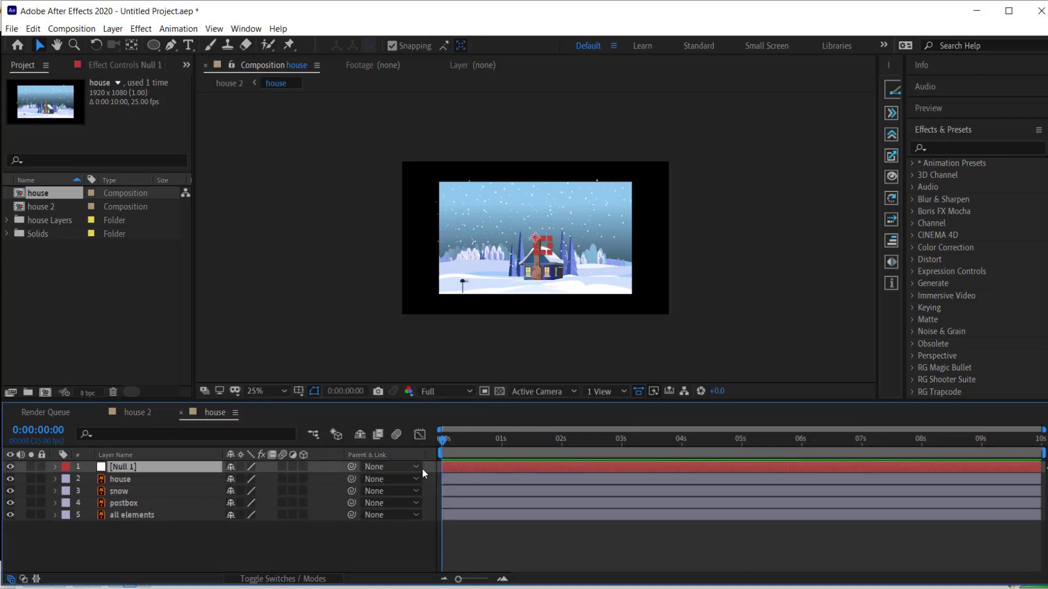
left_click_drag(155, 534, 117, 483)
left_click_drag(352, 480, 157, 468)
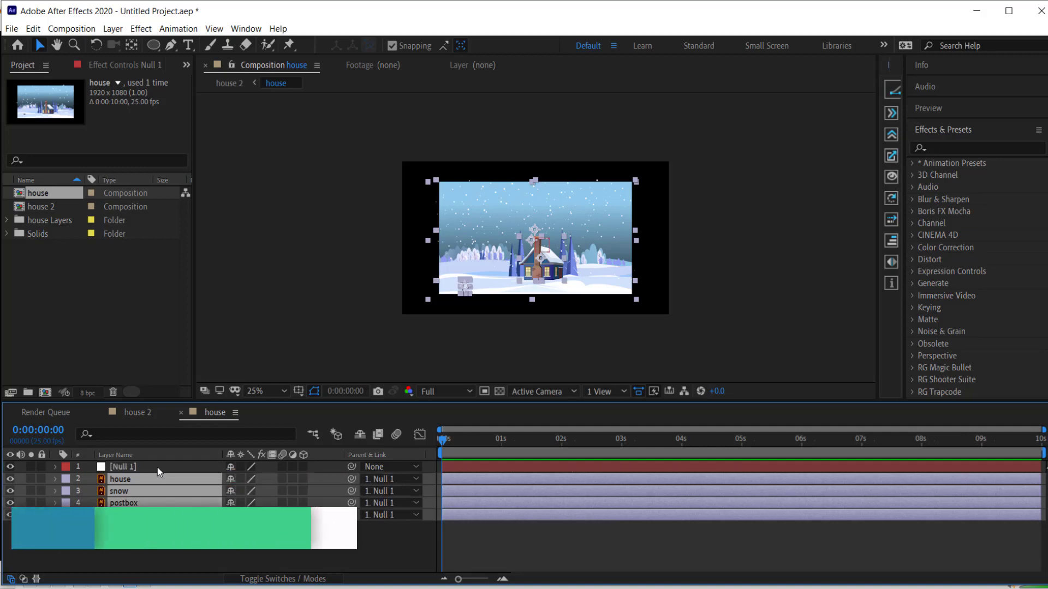
- Scale the null object to 139% so the artwork fills the composition frame
left_click(158, 467)
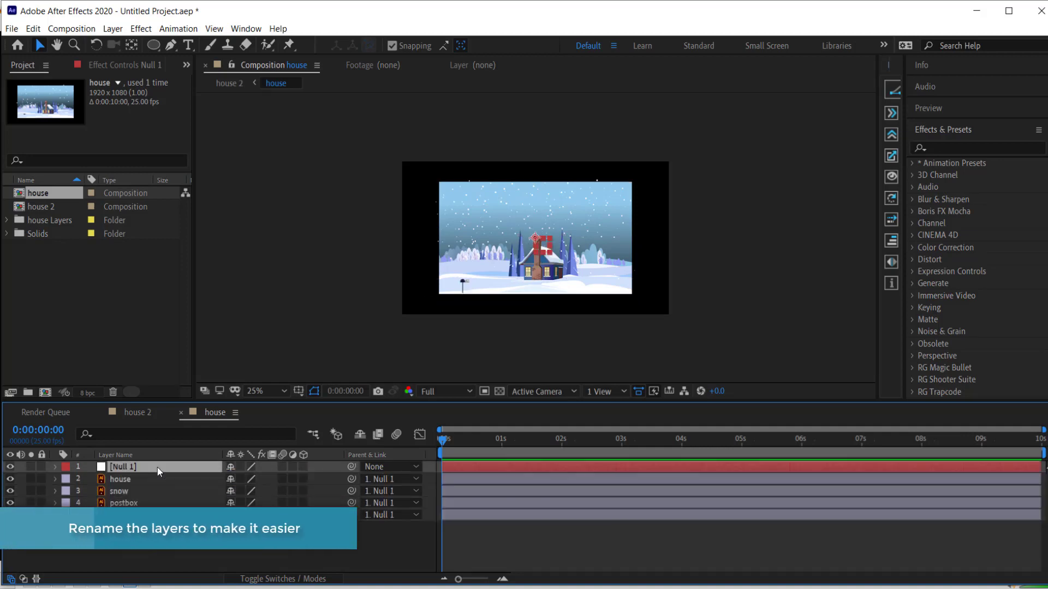
key("s")
mouse_move(244, 479)
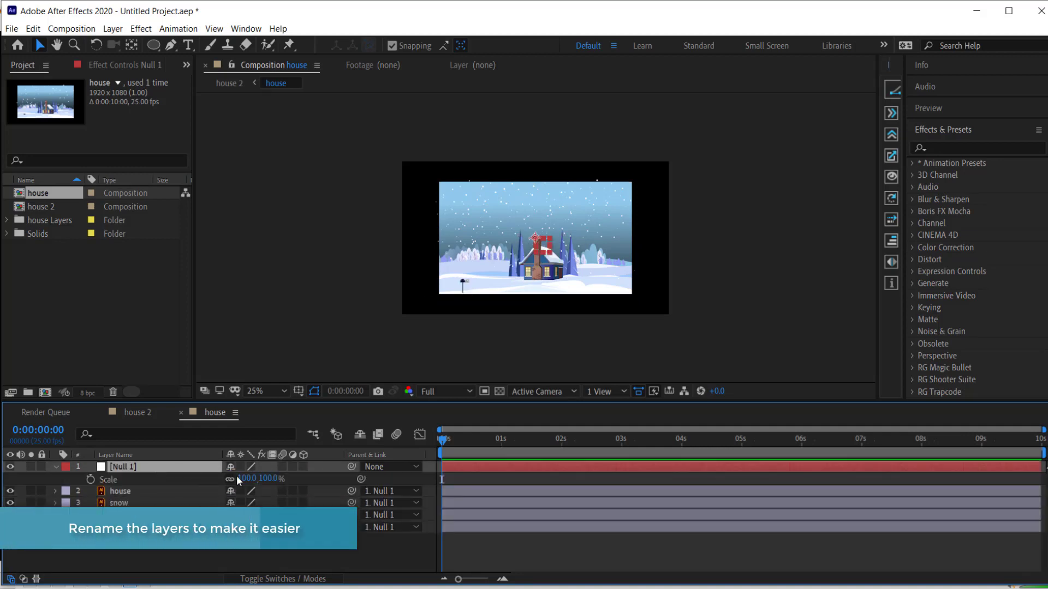
left_click_drag(244, 479, 268, 479)
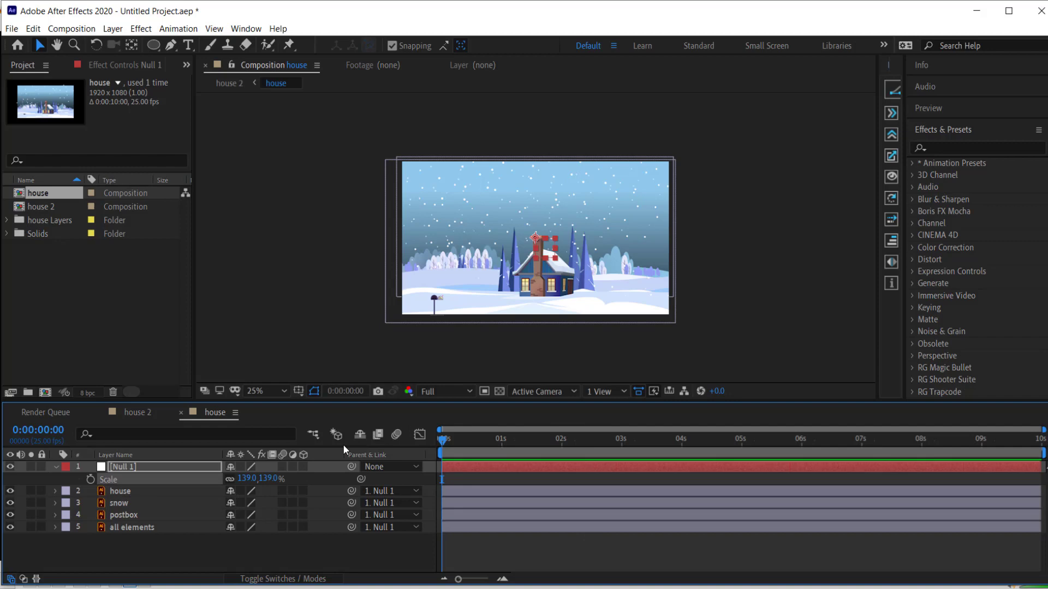
left_click(58, 464)
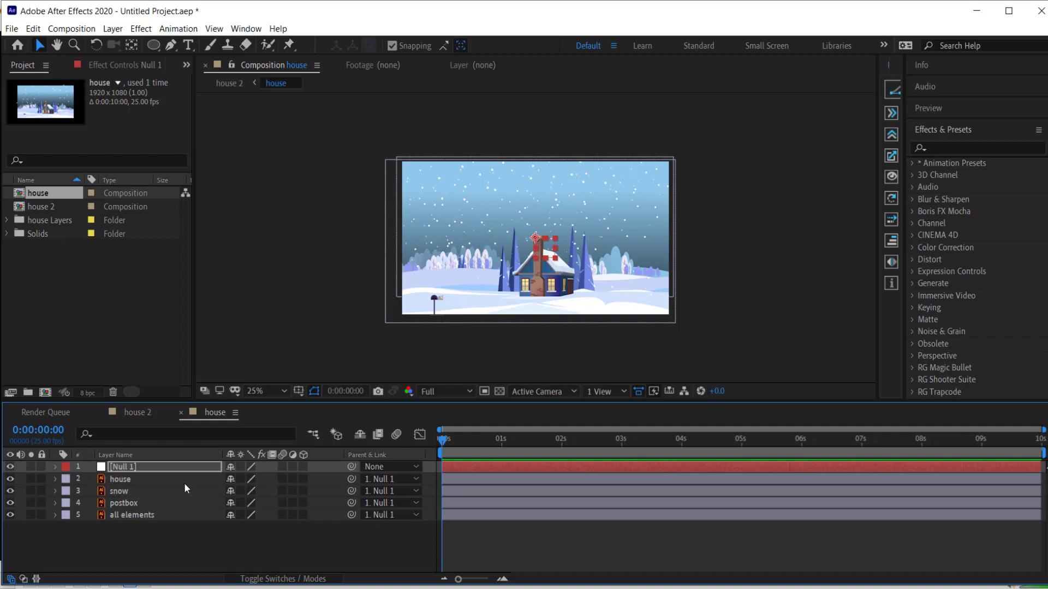
- Create a red solid layer measuring 1920 x 1080 px
right_click(185, 535)
mouse_move(270, 398)
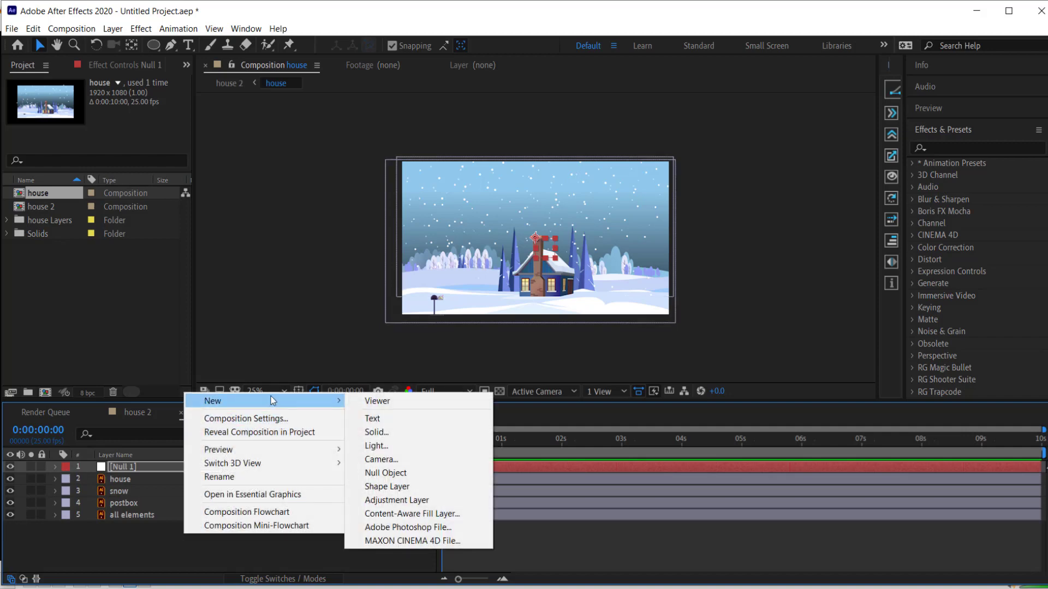
left_click(391, 431)
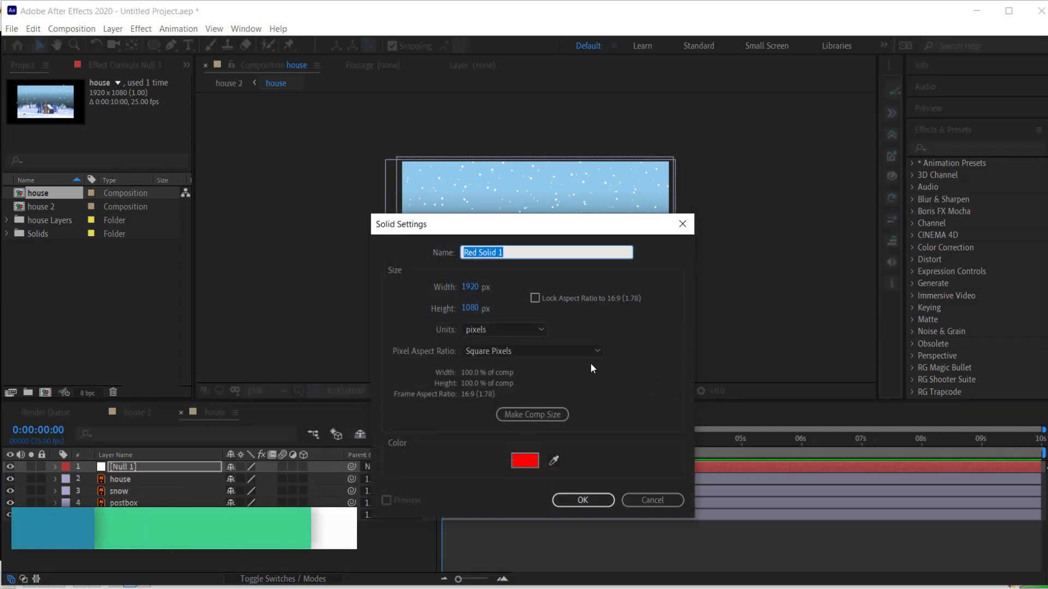
left_click(584, 499)
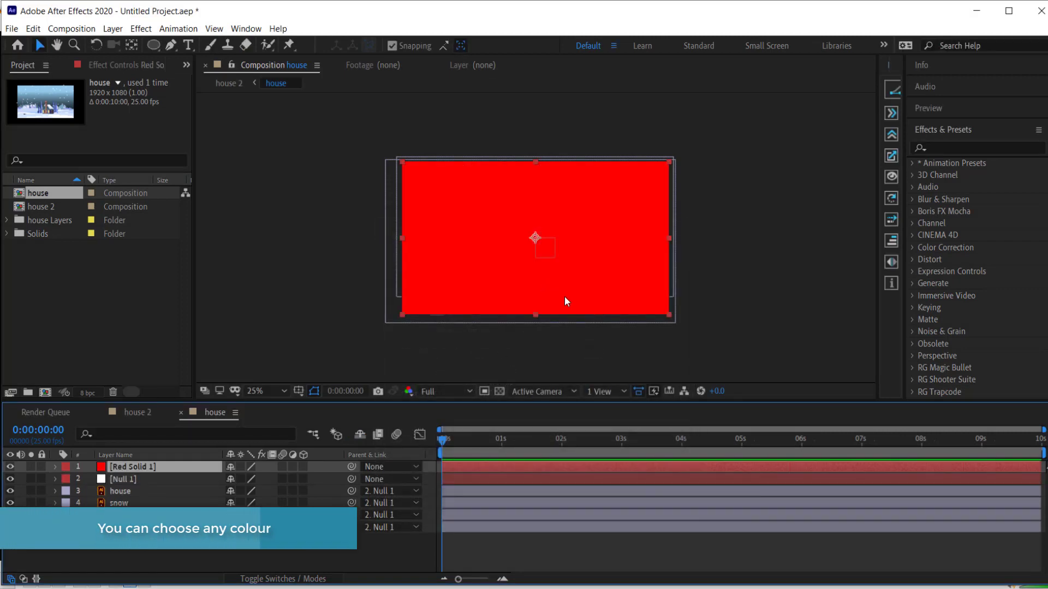
- With no layer selected, draw a white circle with no stroke at the centre of the red solid
left_click(155, 46)
left_click(196, 70)
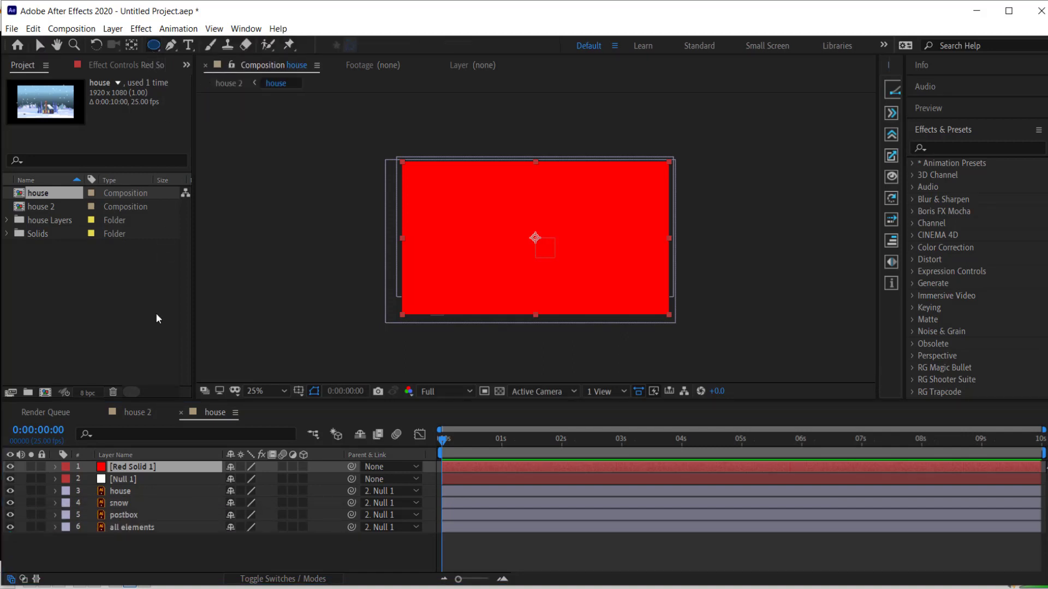
left_click(186, 552)
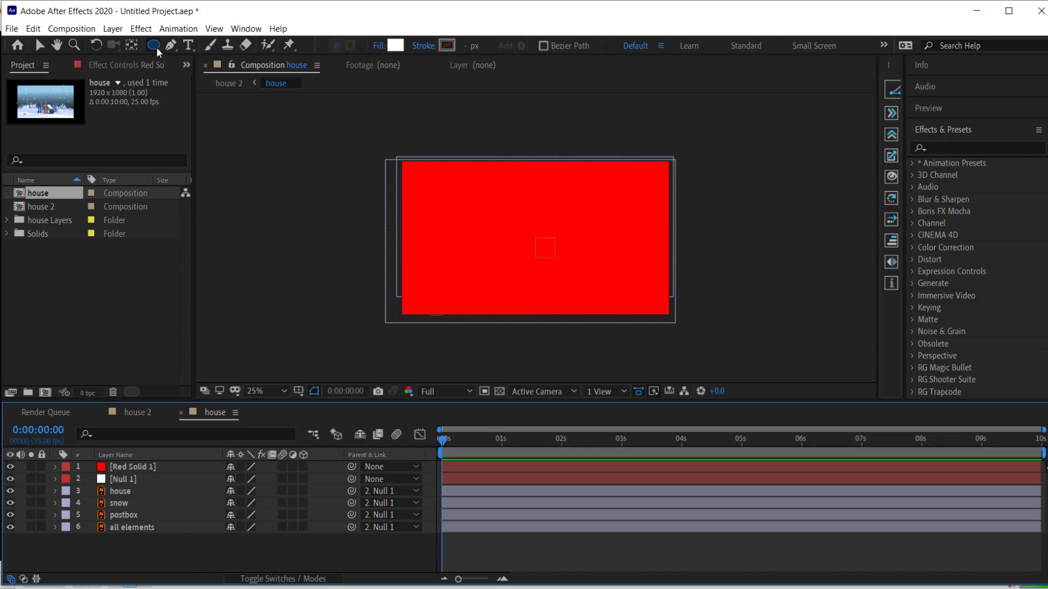
left_click_drag(156, 47, 217, 74)
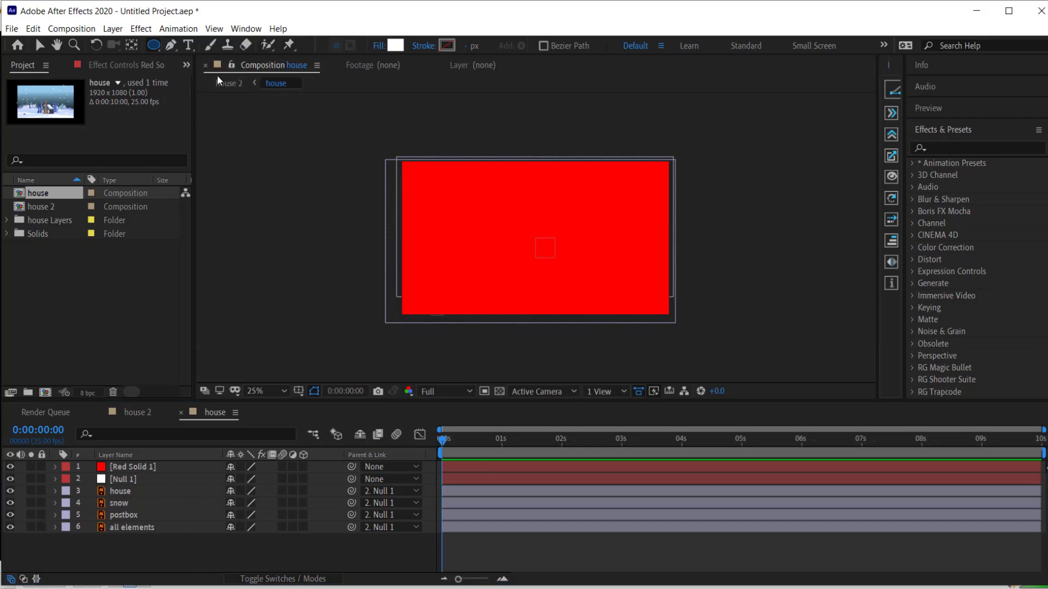
left_click(424, 47)
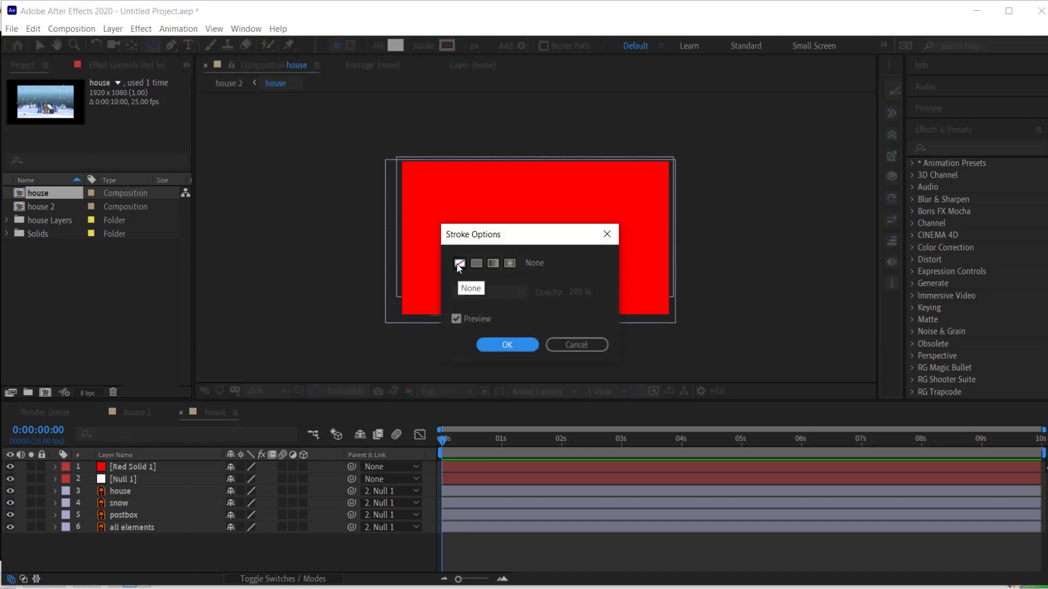
left_click(507, 345)
left_click(396, 46)
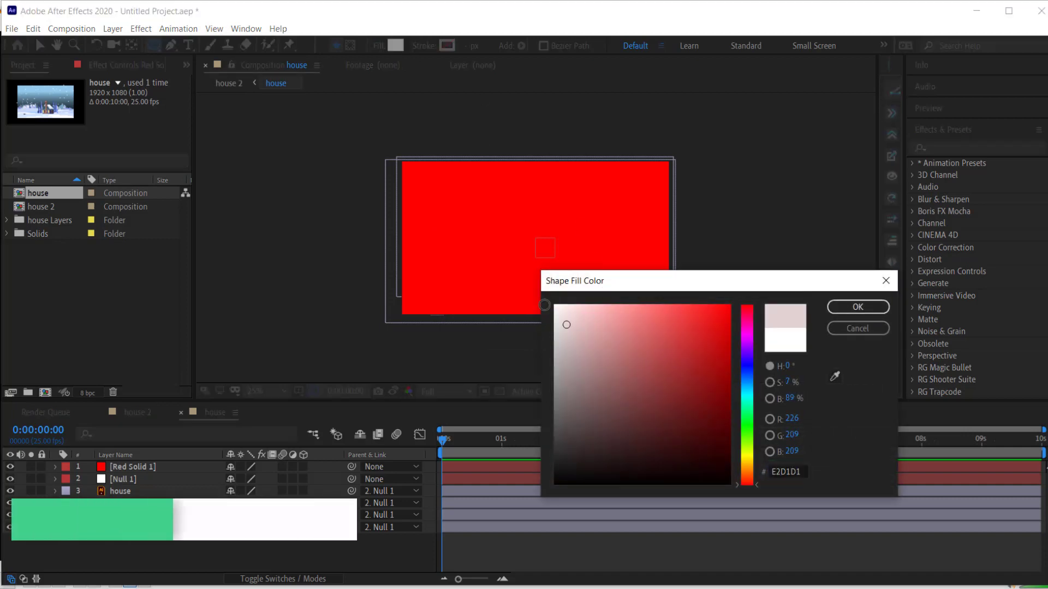
left_click(867, 313)
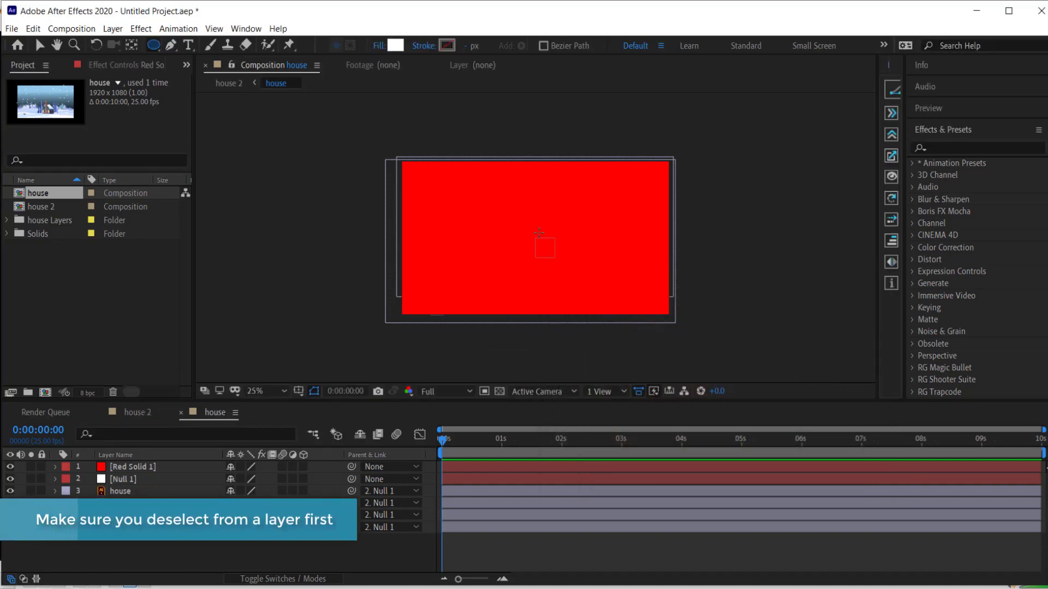
left_click_drag(518, 224, 551, 257)
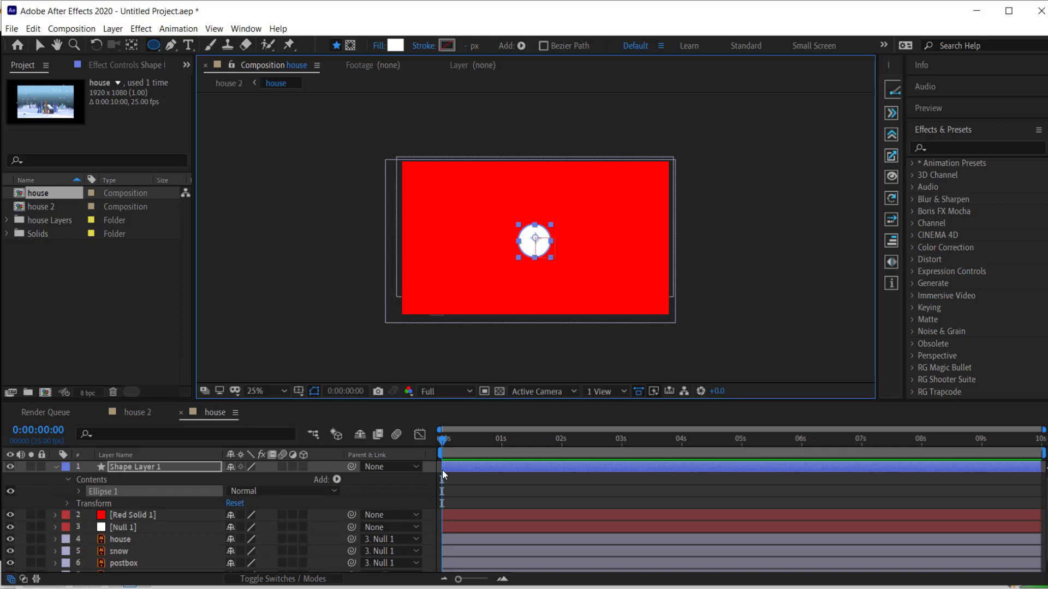
- Enable position keyframing on the circle layer at 0 seconds and move the circle down to about 960, 836
key("p")
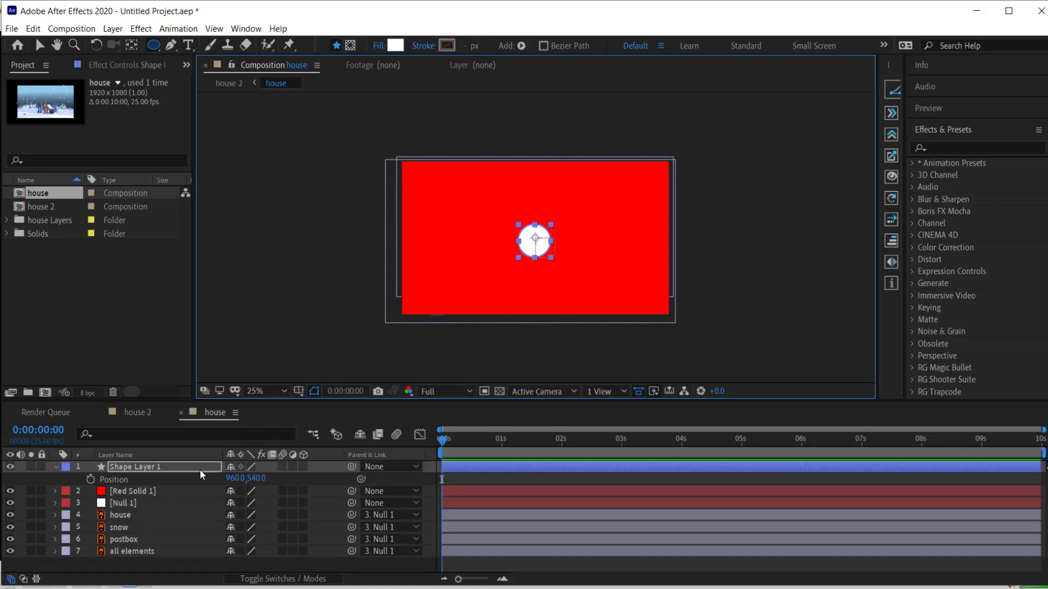
left_click(90, 478)
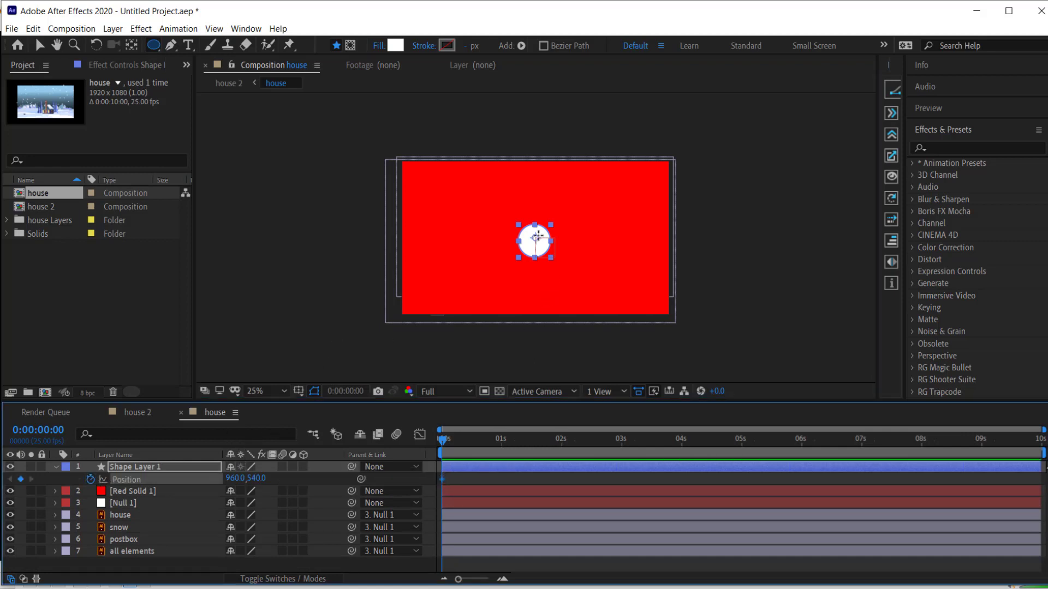
key("v")
left_click_drag(529, 235, 528, 277)
- Keyframe the circle straight up at about 960, 156 at 2 seconds and preview the rise
left_click(453, 439)
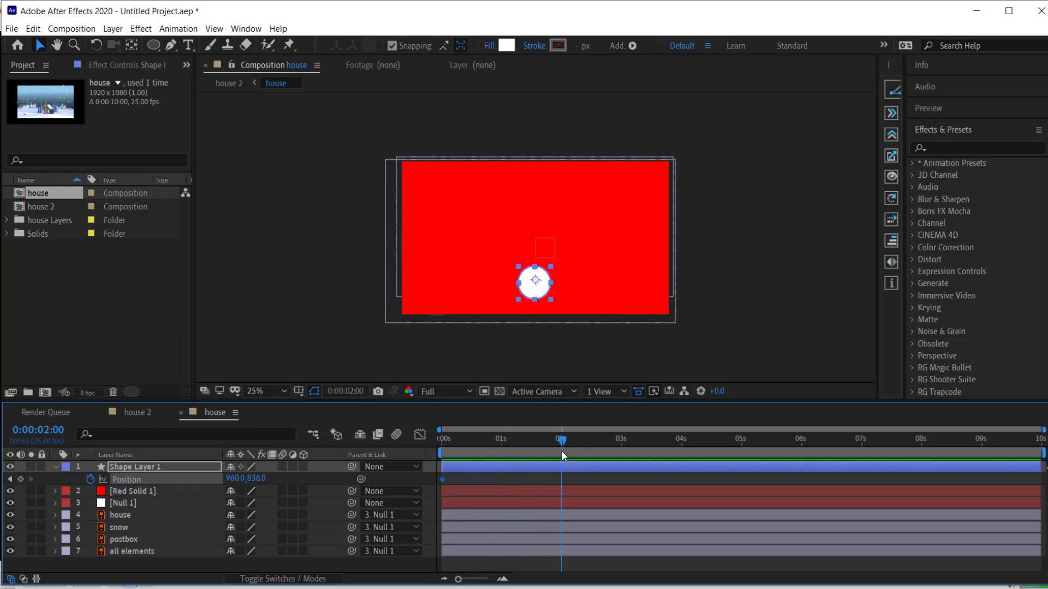
left_click_drag(527, 286, 538, 191)
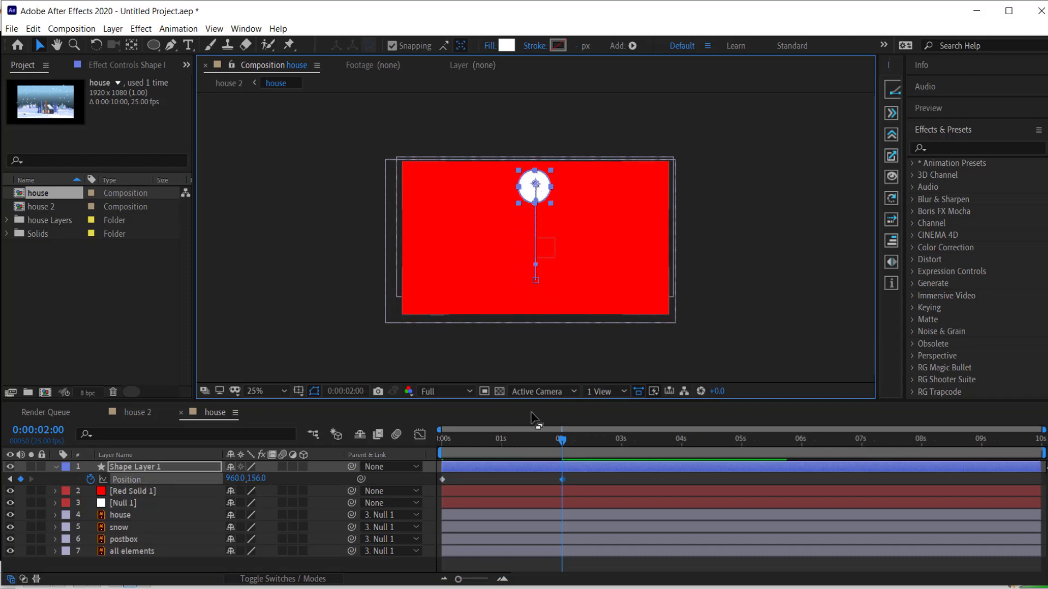
left_click_drag(562, 439, 384, 436)
key("space")
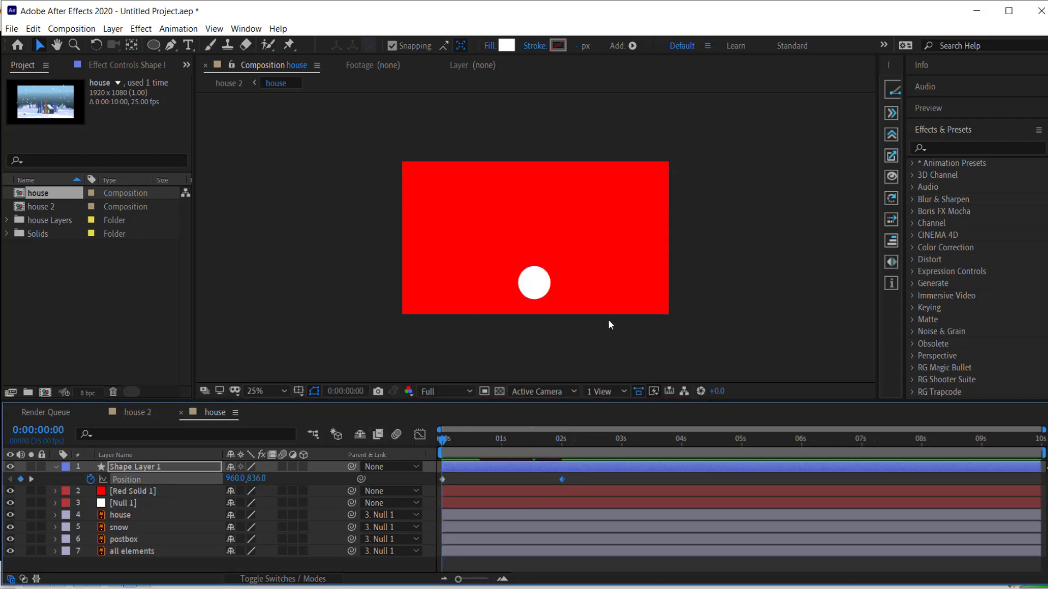
left_click_drag(544, 437, 523, 440)
left_click_drag(453, 445, 405, 444)
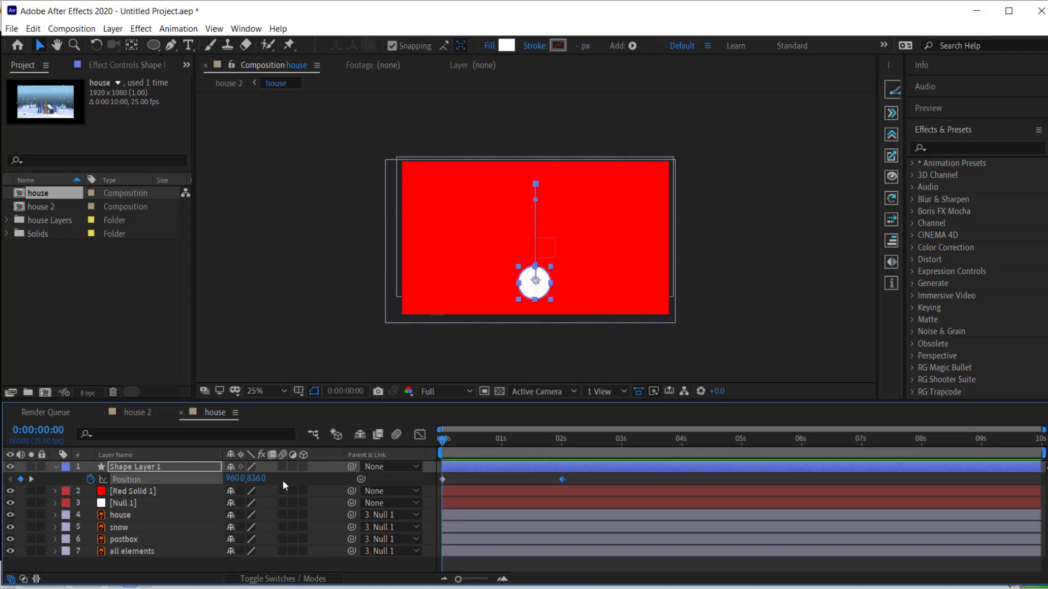
- Keyframe the circle's scale at 0% at 0 seconds and 100% at 1 second
key("s")
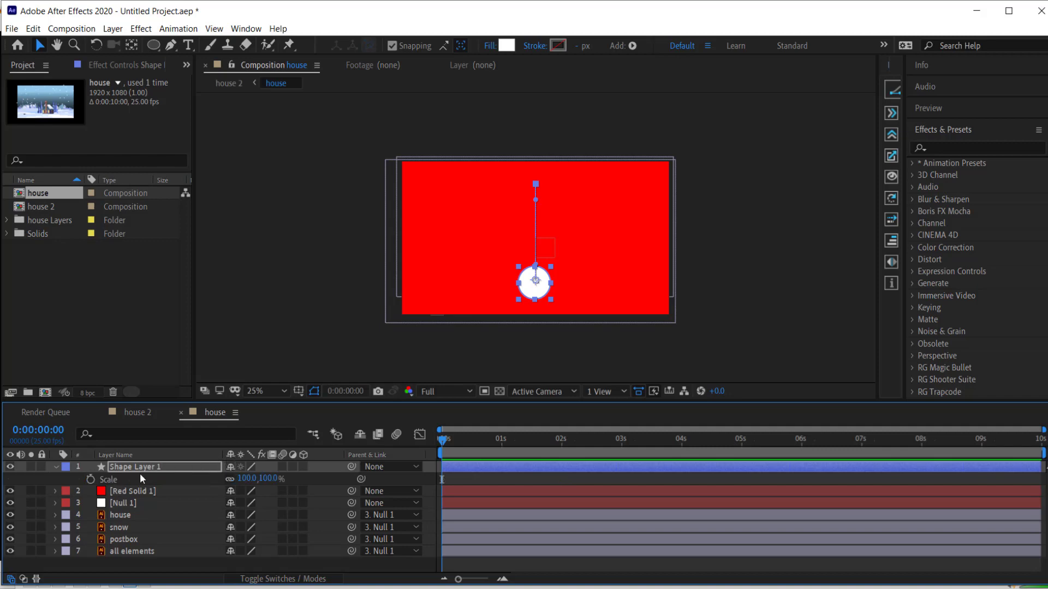
left_click(91, 480)
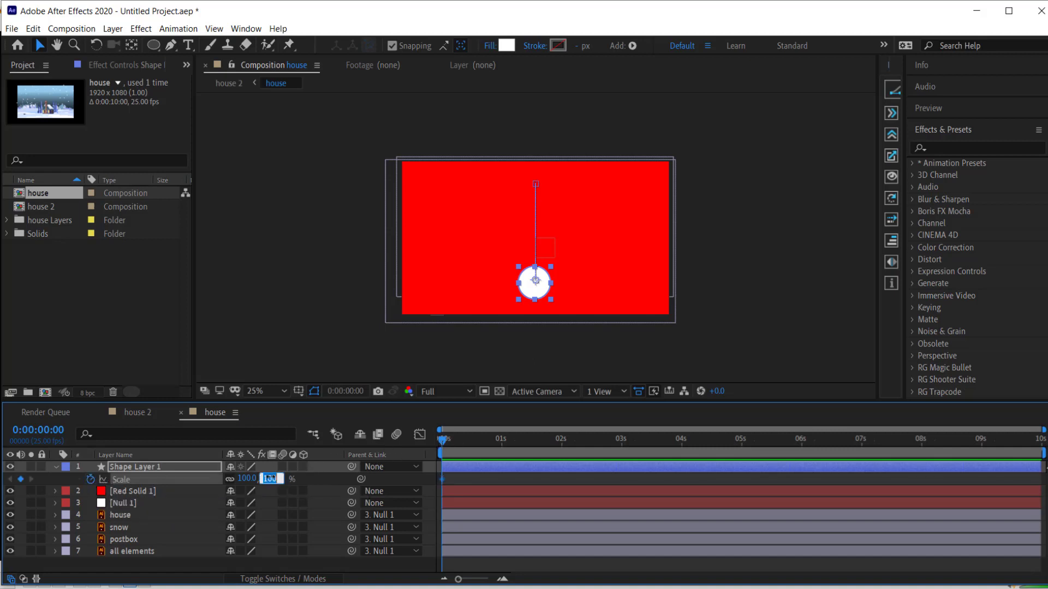
type("0")
key("Return")
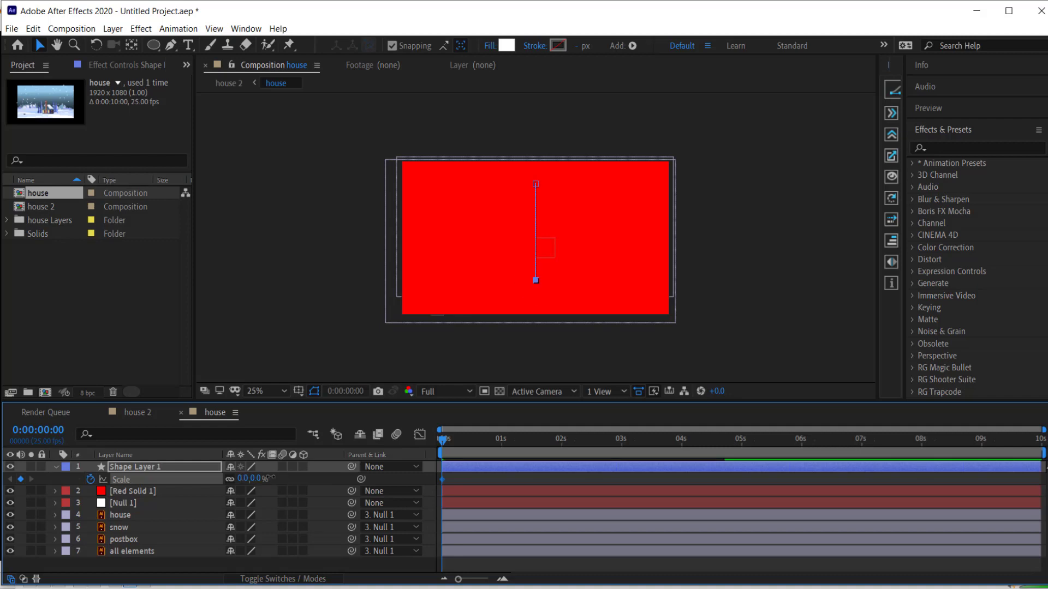
left_click_drag(444, 441, 504, 440)
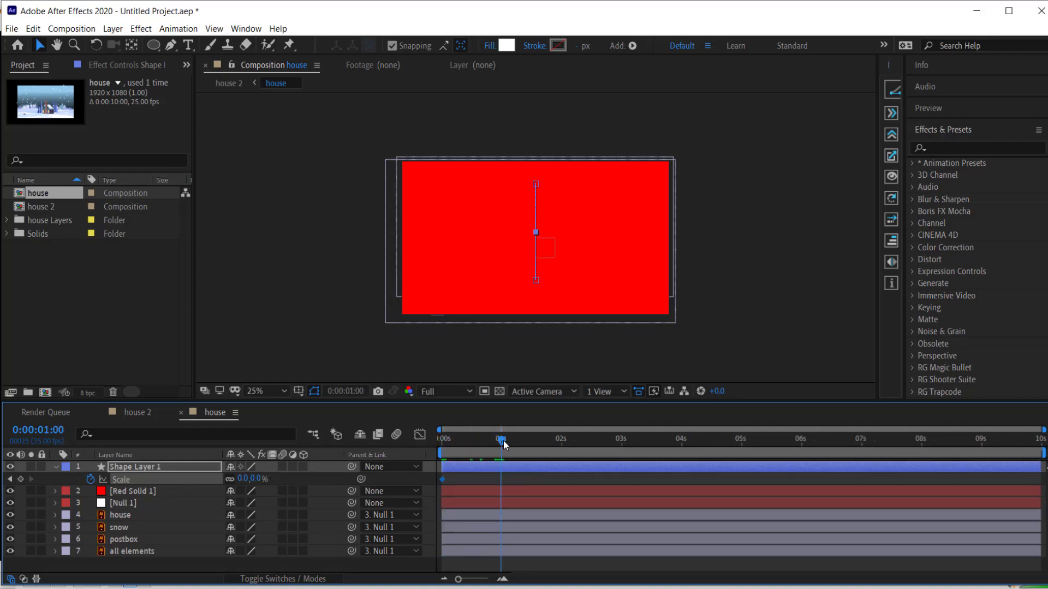
left_click(253, 479)
type("100")
key("Return")
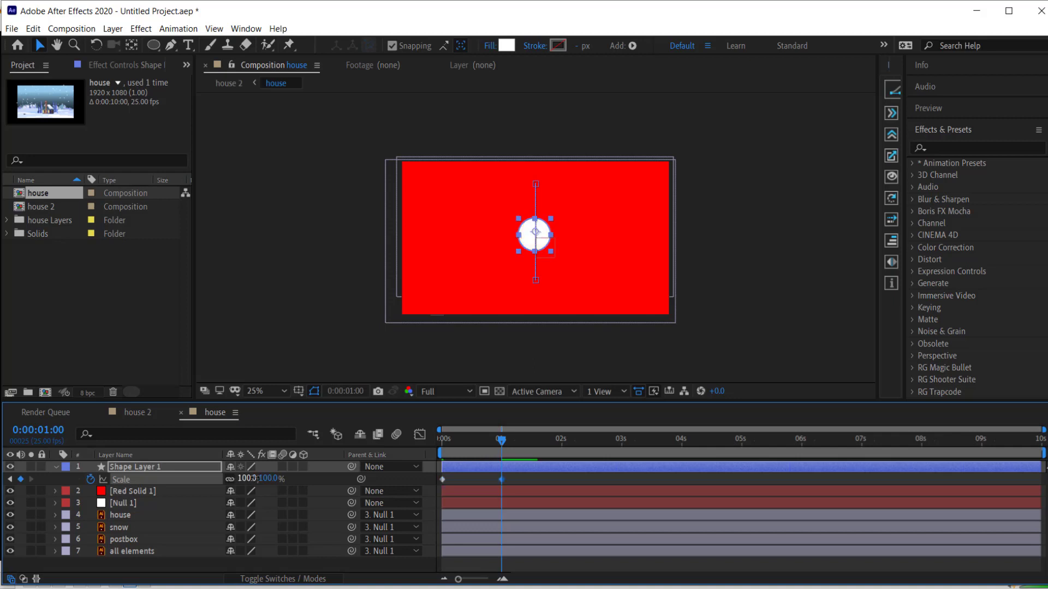
- Set the circle's scale to 0% at 2 seconds, show its position and scale keyframes together, and play the animation
left_click_drag(503, 444, 565, 448)
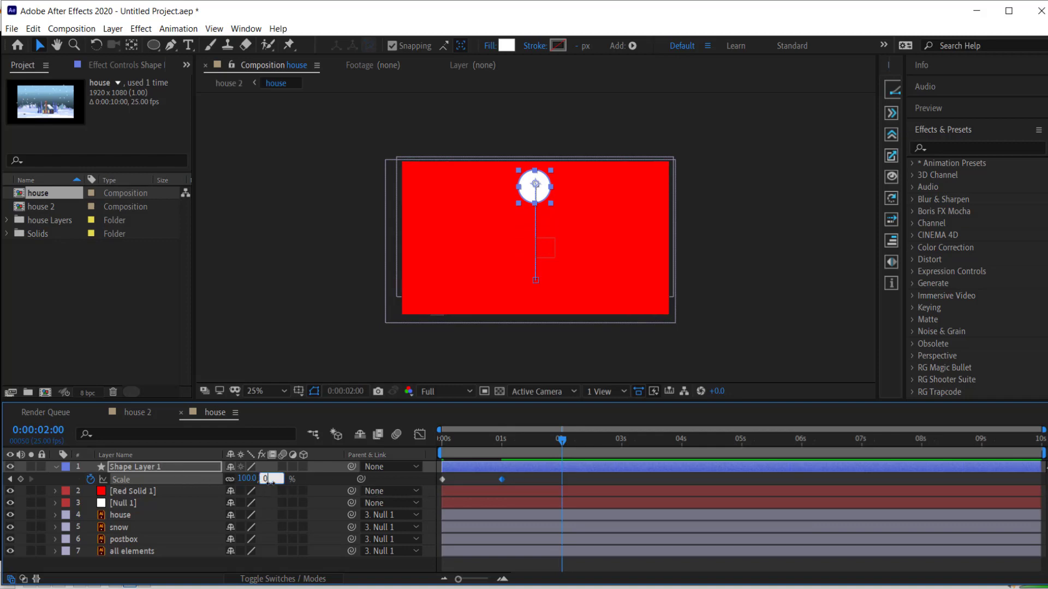
key("Return")
key("shift+p")
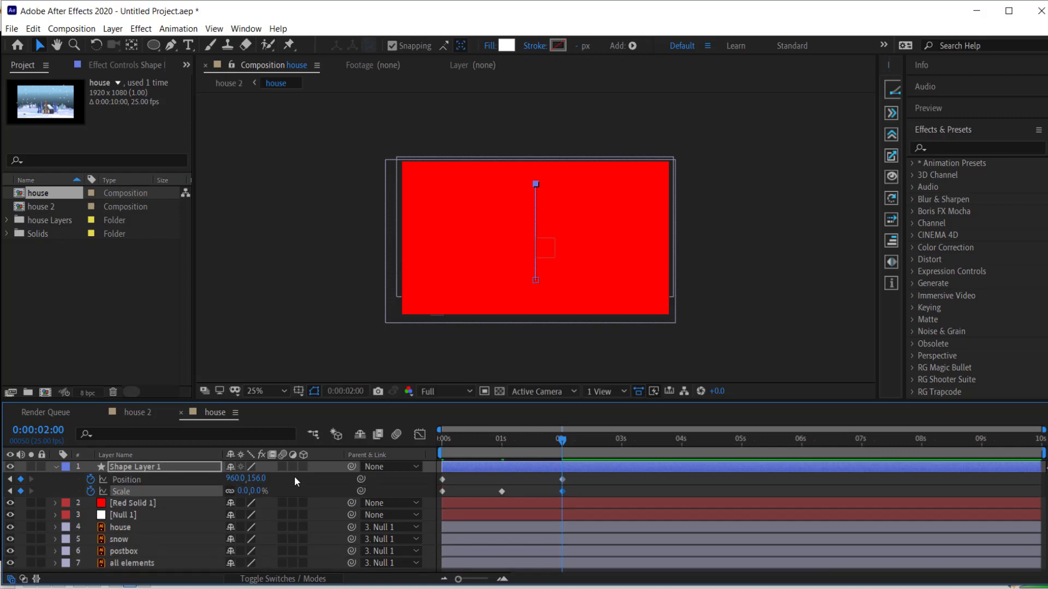
left_click_drag(556, 445, 423, 435)
key("space")
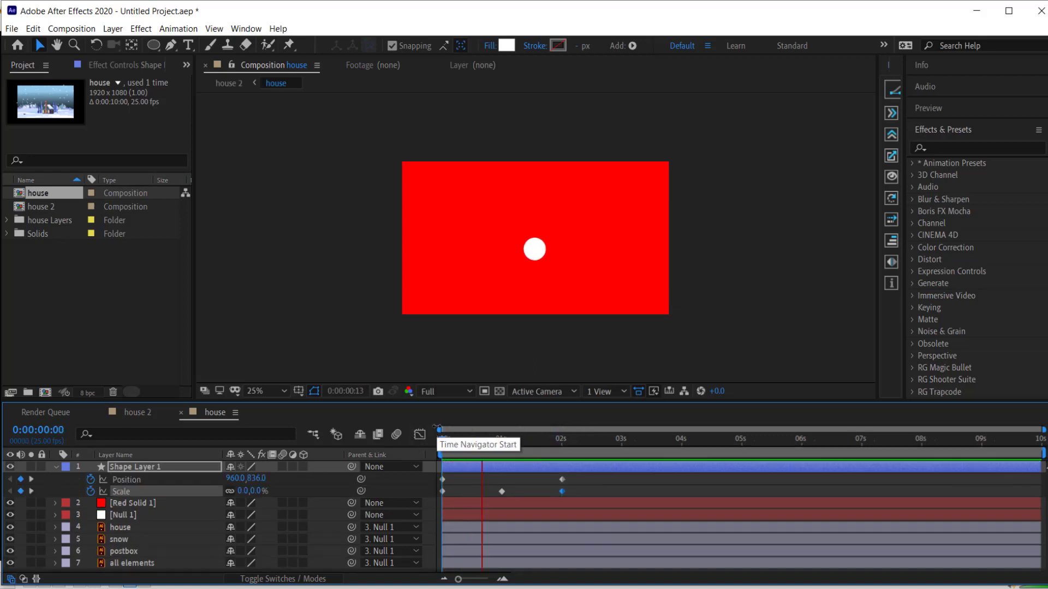
left_click_drag(589, 440, 503, 439)
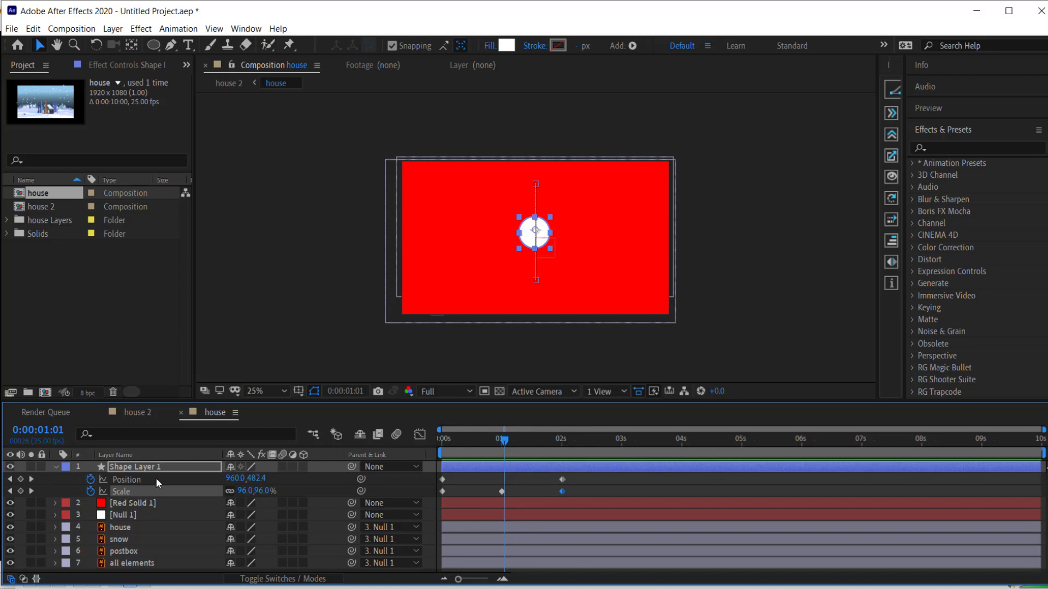
- Bend the circle's straight motion path into a gentle S-curve using both end keyframes' handles, and preview it
left_click(140, 480)
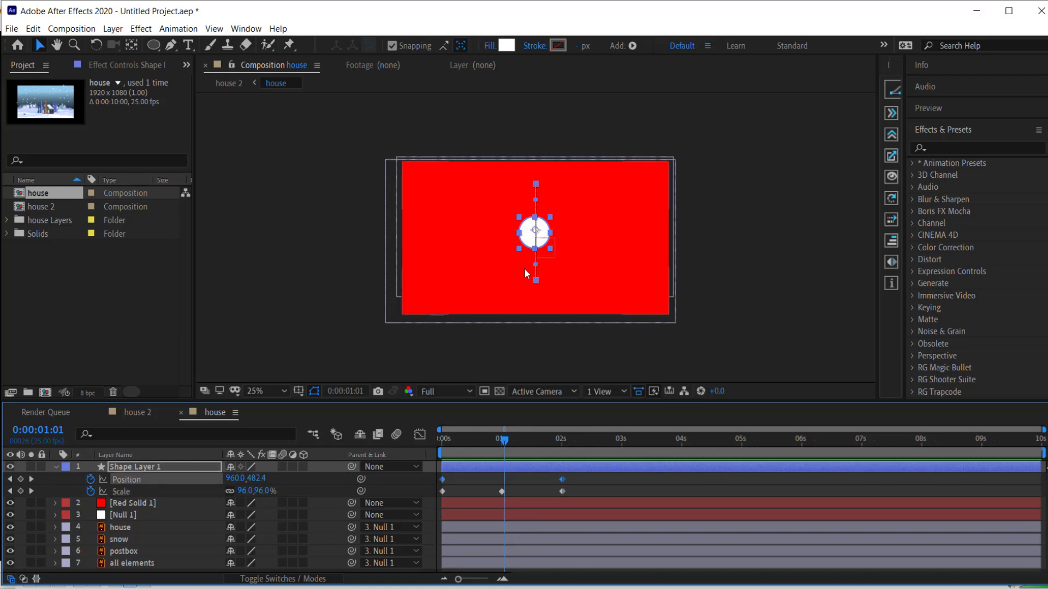
scroll(507, 186, "up", 2)
left_click_drag(564, 218, 535, 206)
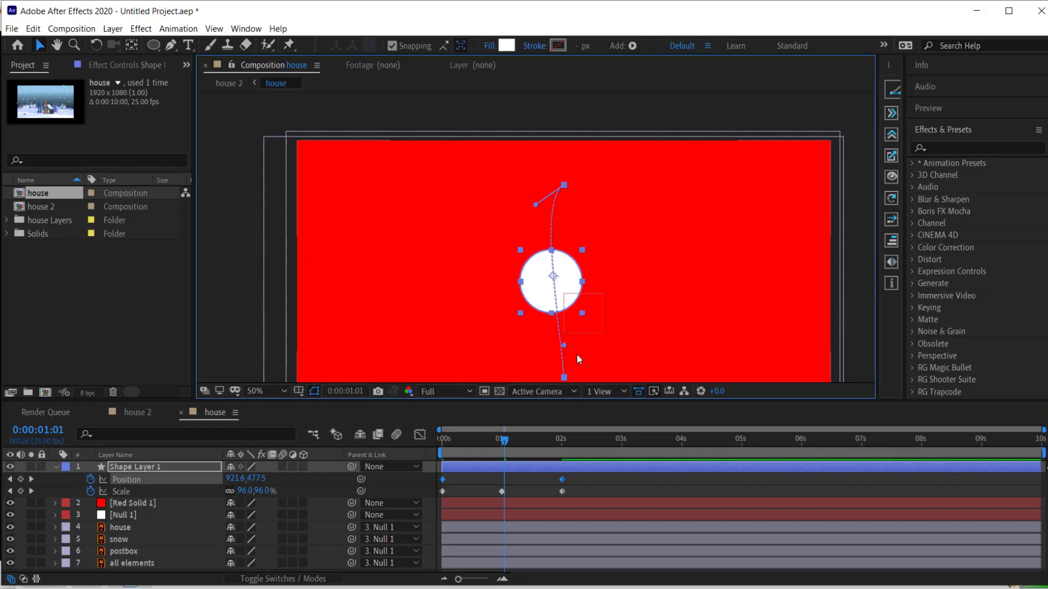
left_click_drag(563, 345, 601, 346)
left_click_drag(535, 206, 528, 206)
left_click_drag(505, 442, 414, 437)
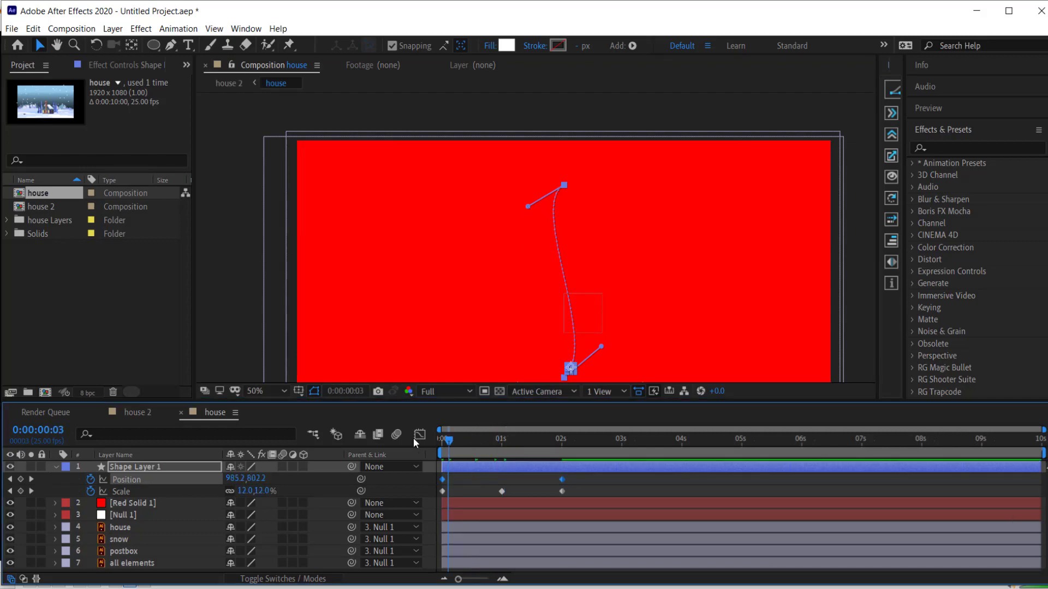
key("space")
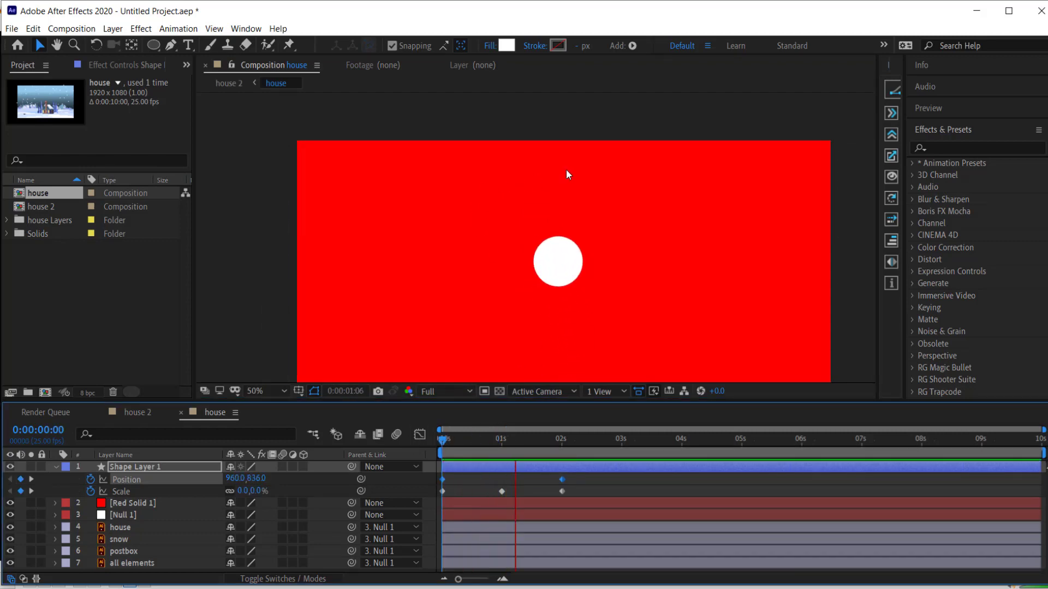
key("space")
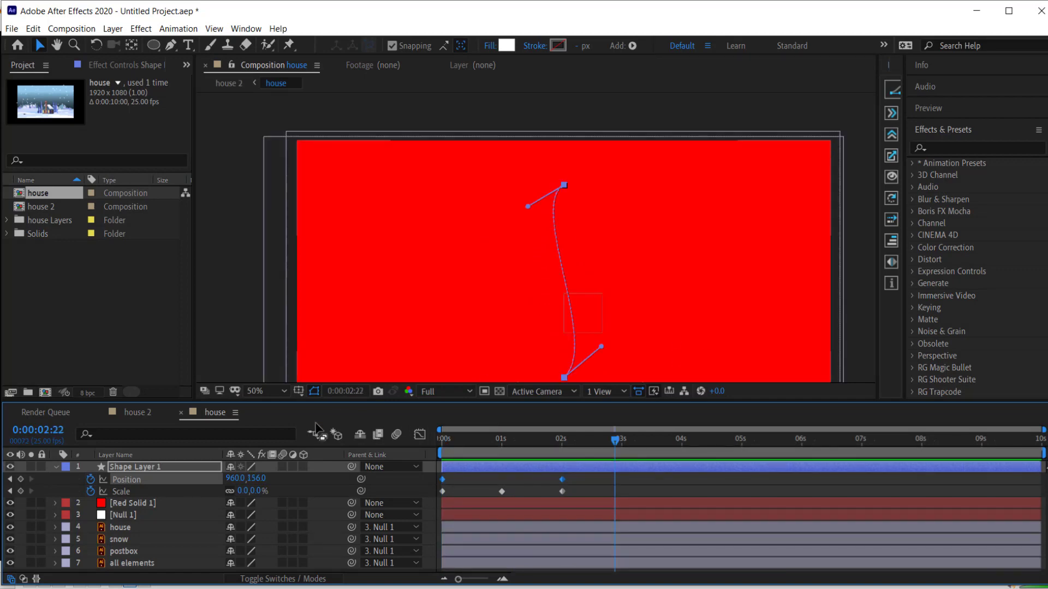
- Duplicate the animated circle layer and delay the copy's start by about a quarter of a second
key("ctrl+d")
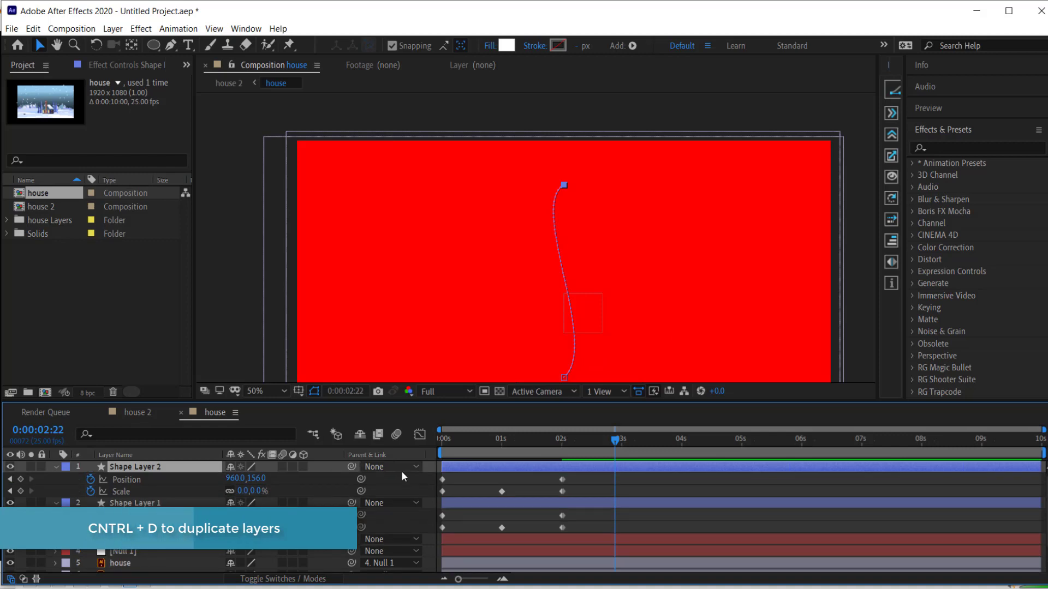
left_click_drag(470, 466, 472, 467)
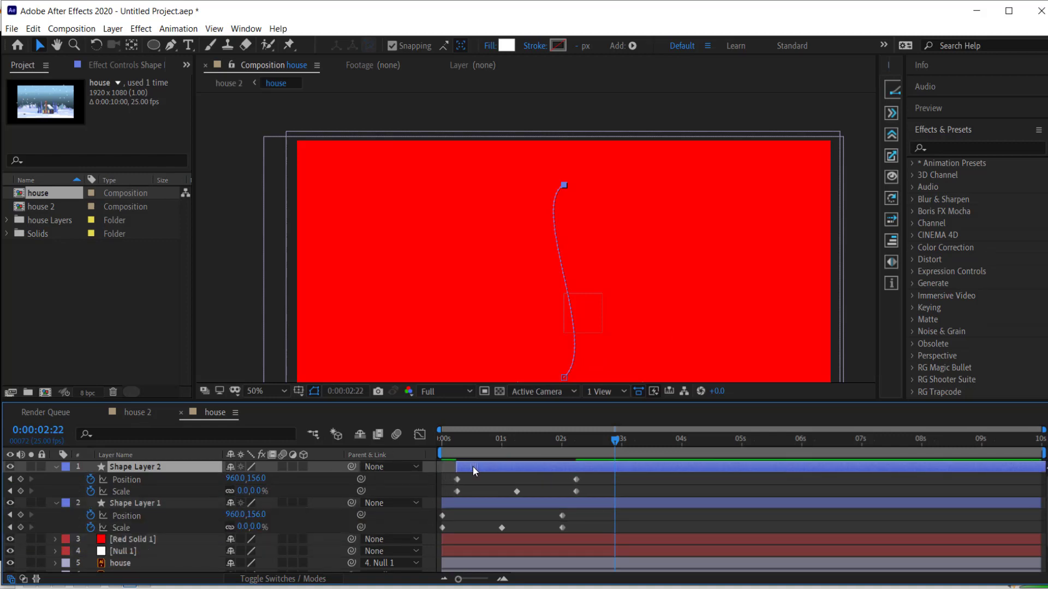
left_click_drag(615, 440, 465, 440)
- Reshape the copy's motion path with wider curves at its lower and upper ends, and preview both circles
left_click(123, 480)
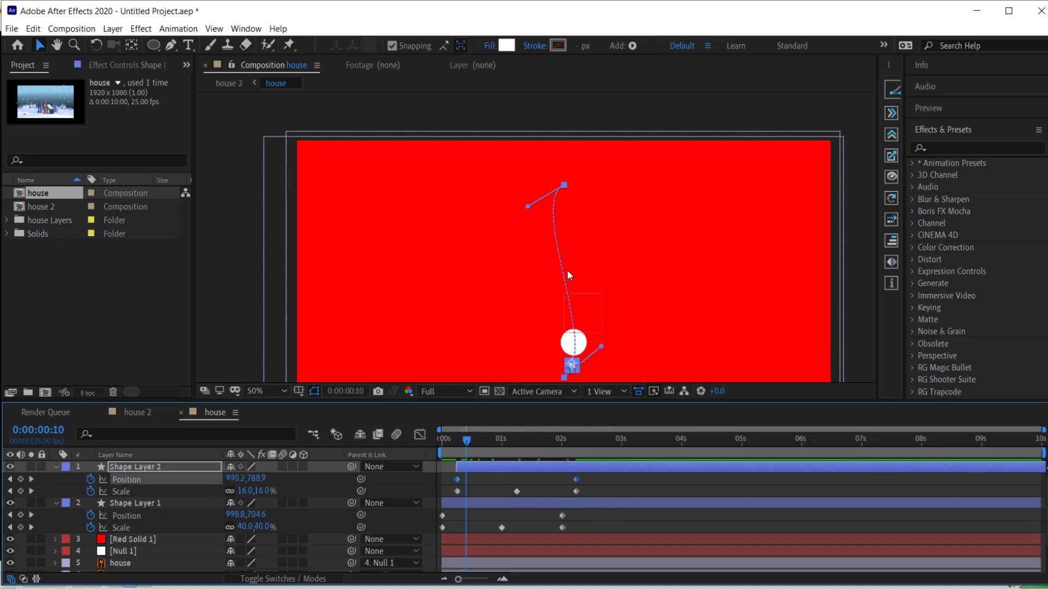
left_click_drag(601, 346, 628, 370)
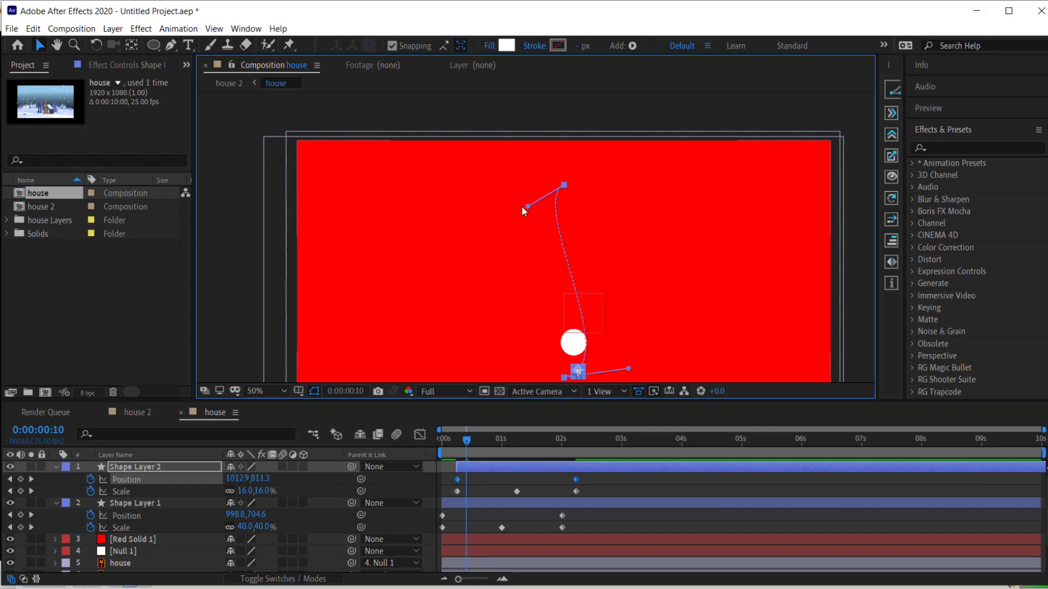
left_click_drag(527, 207, 476, 194)
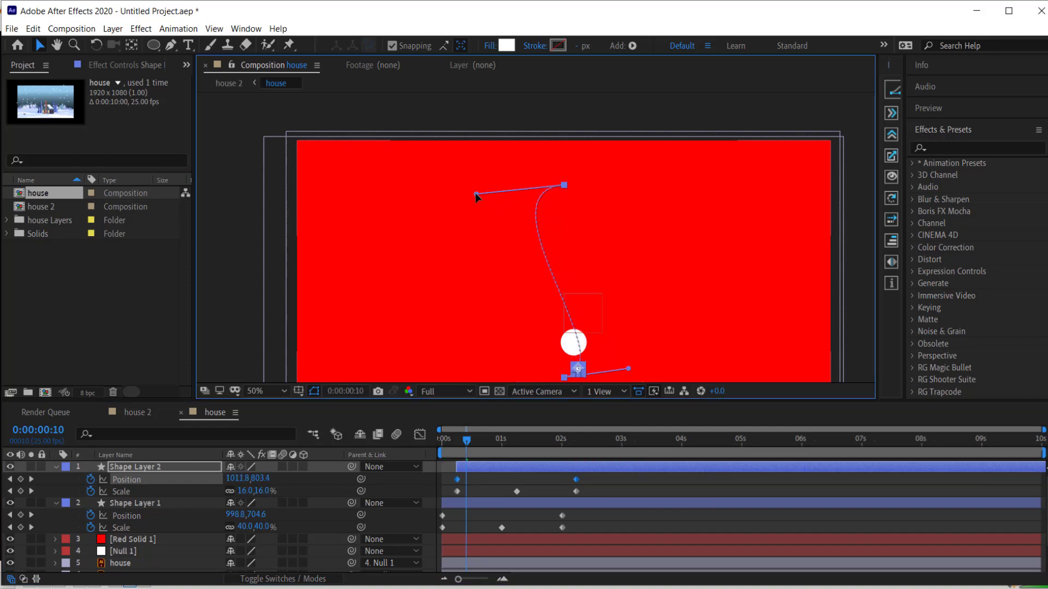
left_click_drag(479, 440, 392, 447)
key("space")
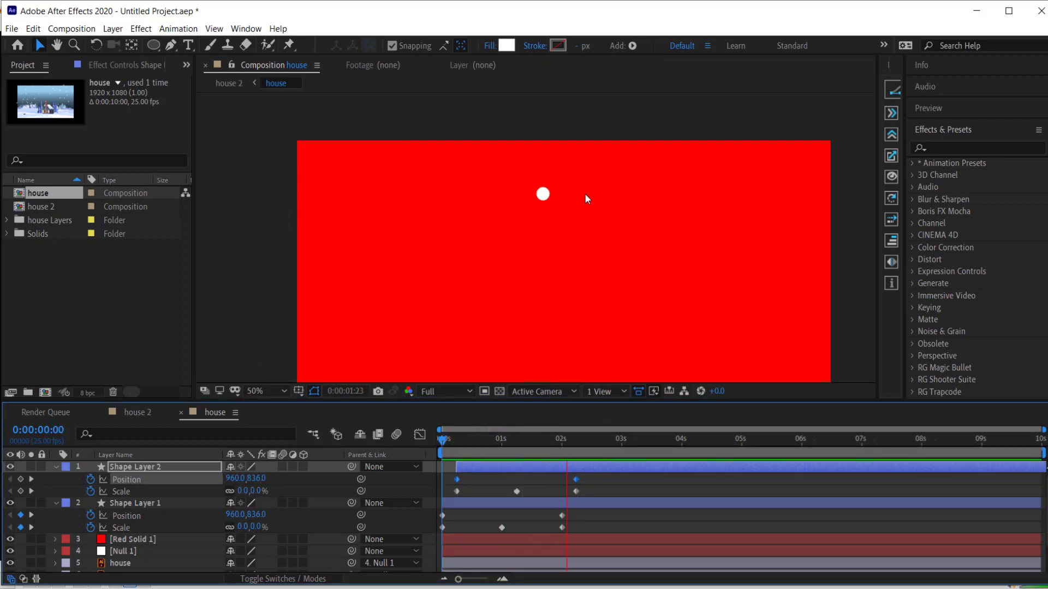
left_click(607, 440)
left_click_drag(606, 441, 430, 440)
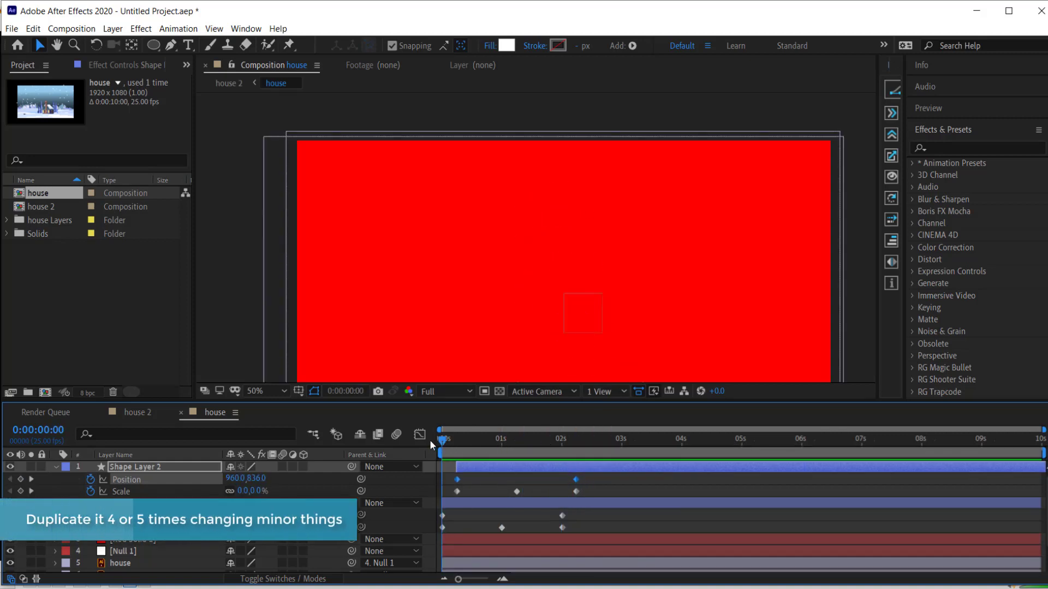
- Duplicate the Shape Layer 2 circle to start at about half a second, with its keyframes compressed to end at 2 seconds
key("ctrl+d")
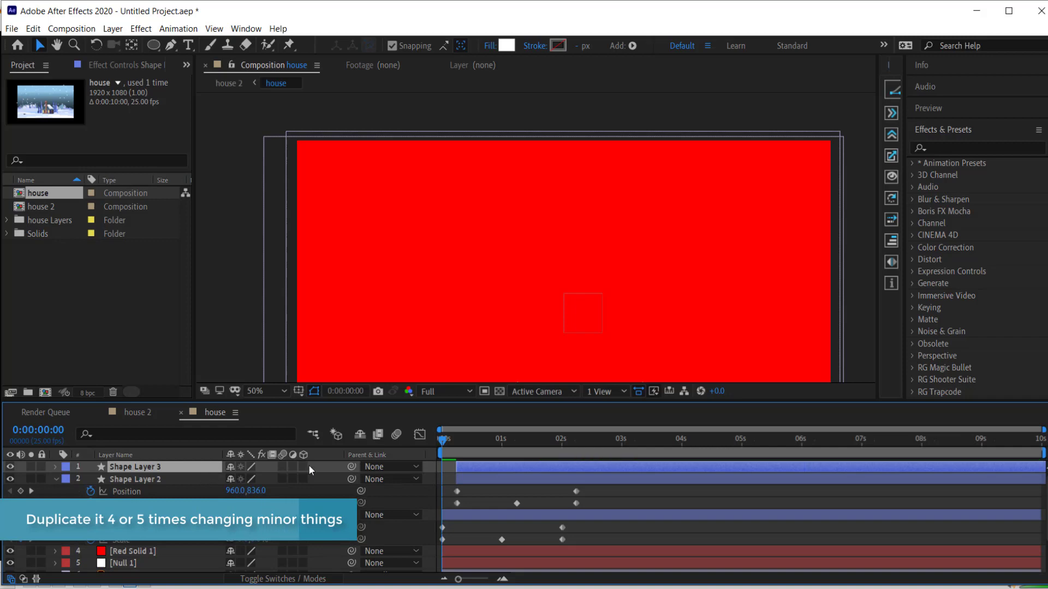
key("u")
left_click_drag(476, 469, 490, 469)
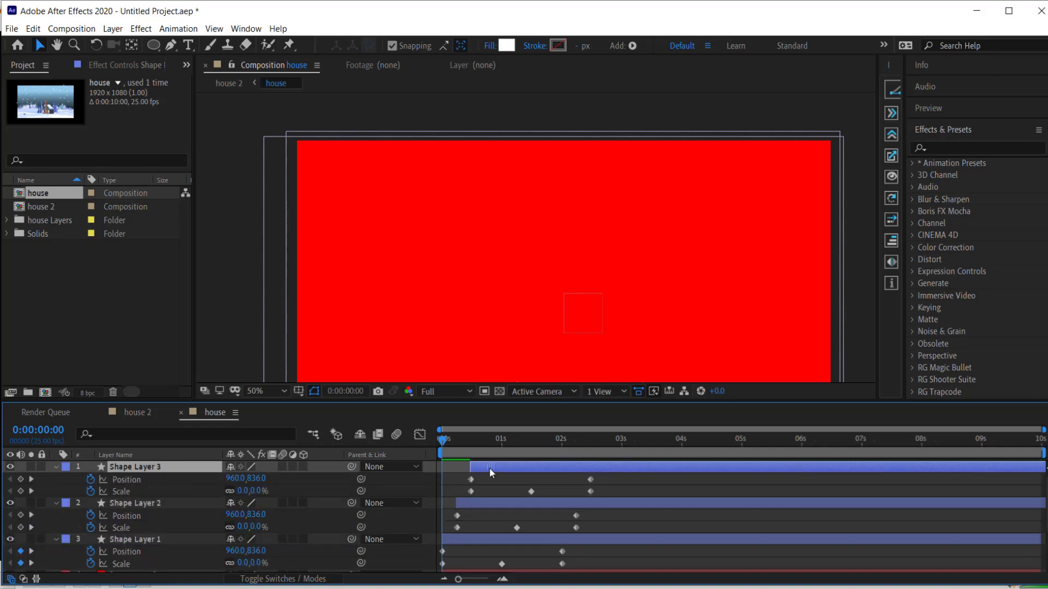
left_click_drag(609, 477, 480, 502)
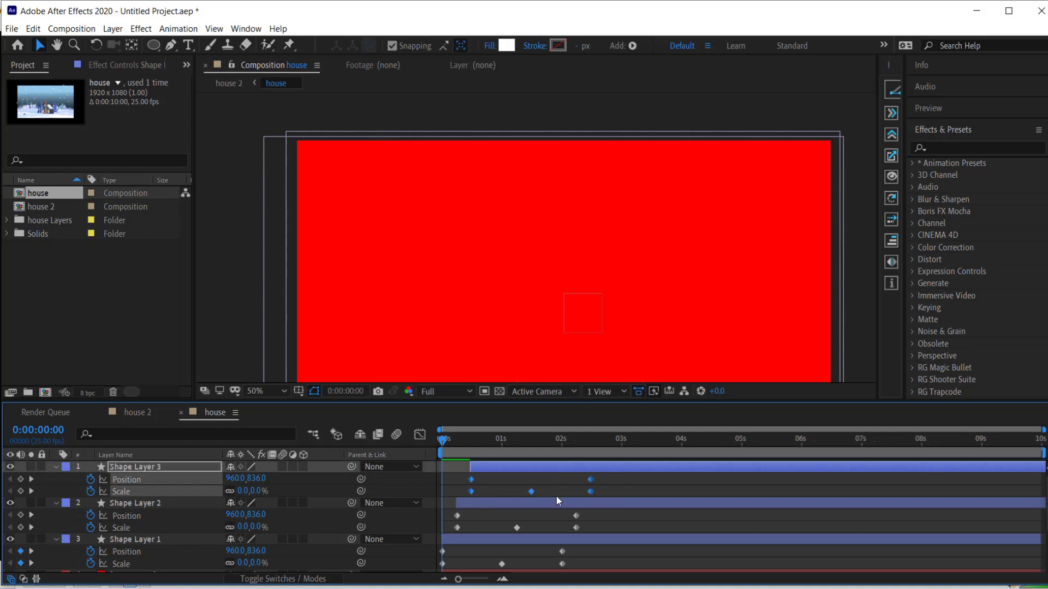
left_click_drag(589, 491, 563, 492)
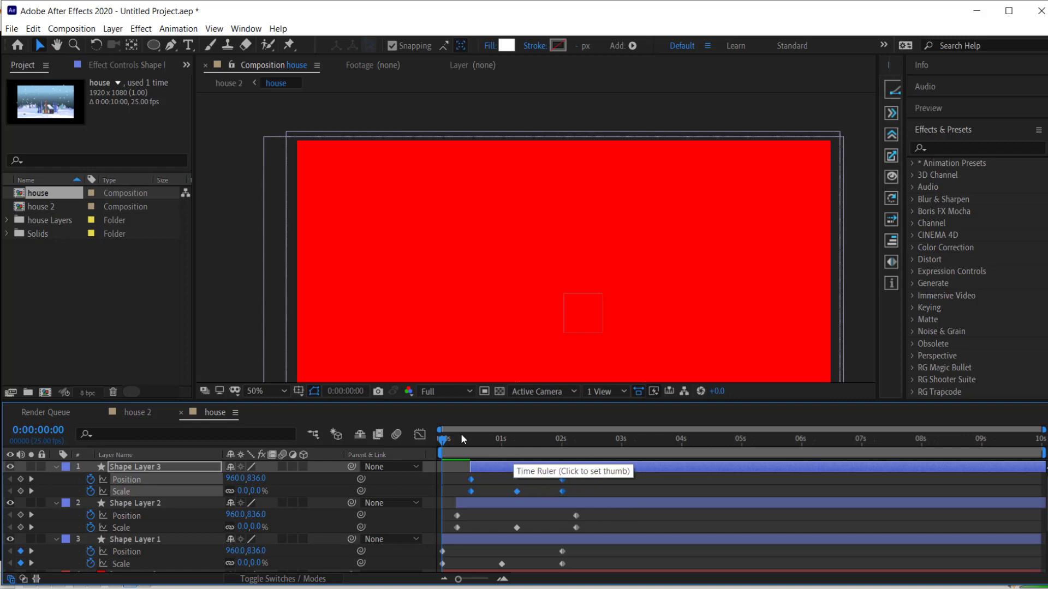
- Flatten the third circle's motion path by shortening the direction handles at both ends, and preview the three circles
left_click_drag(443, 445, 495, 442)
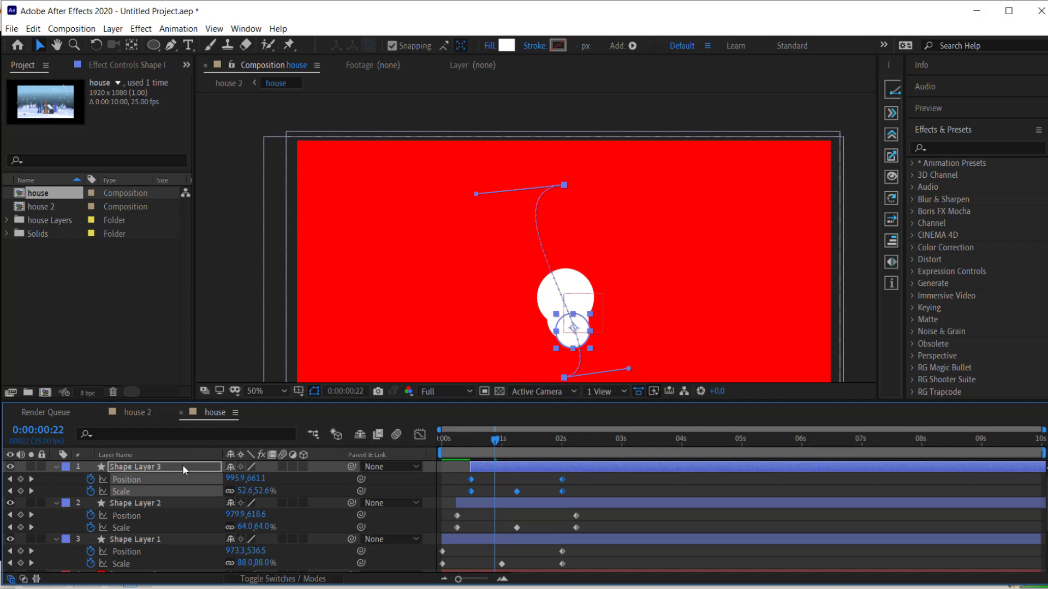
left_click(149, 477)
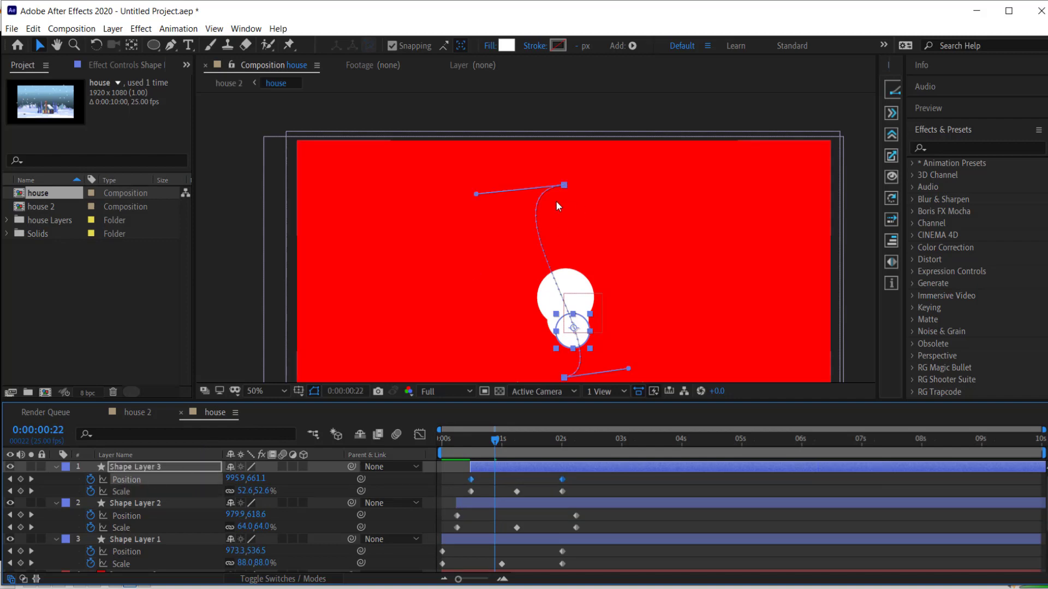
left_click_drag(476, 194, 534, 205)
left_click_drag(631, 370, 564, 360)
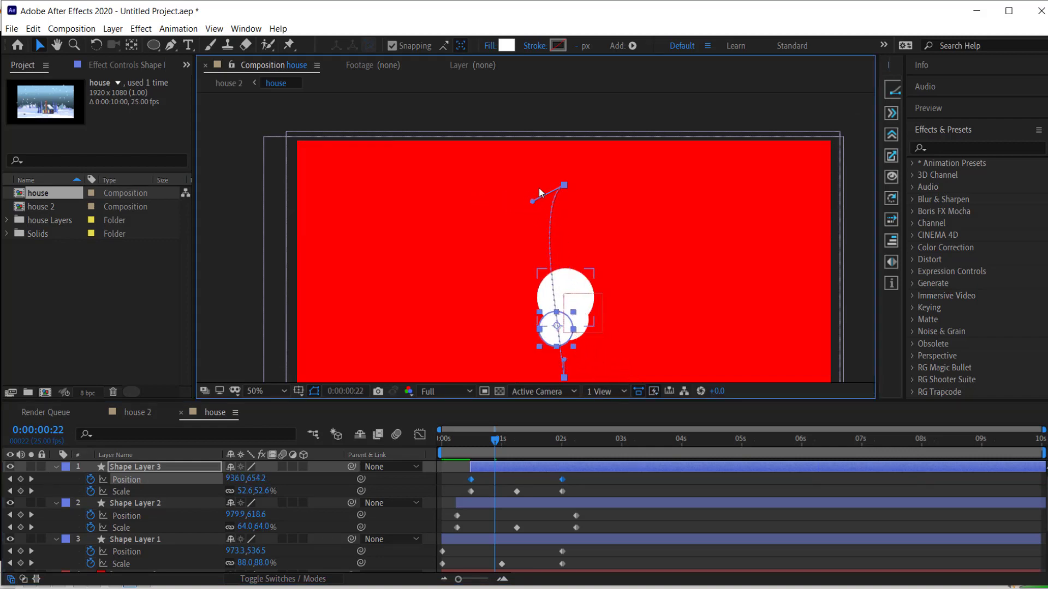
left_click_drag(496, 440, 442, 441)
key("space")
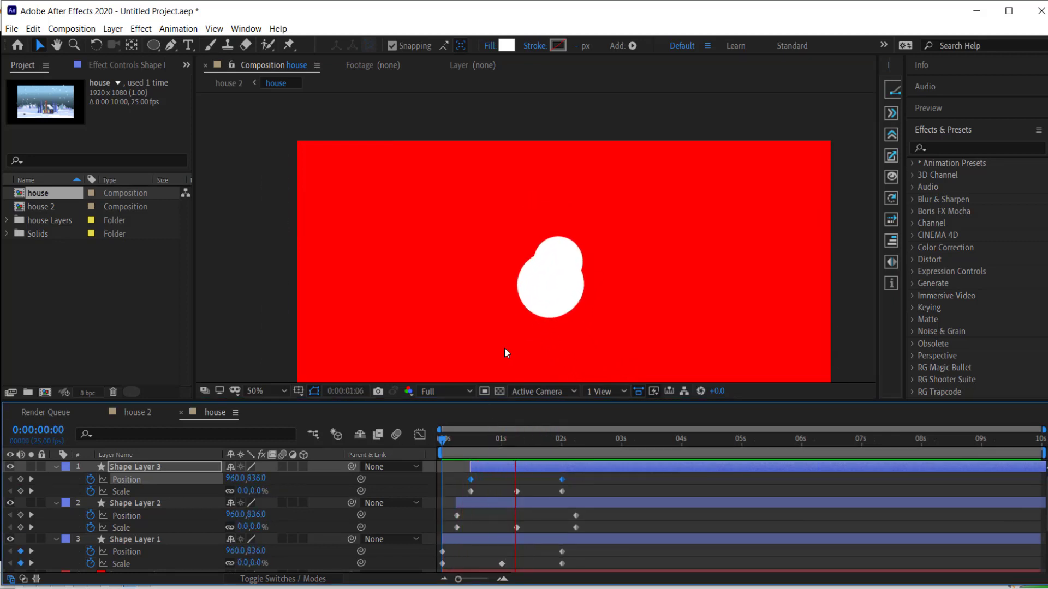
key("space")
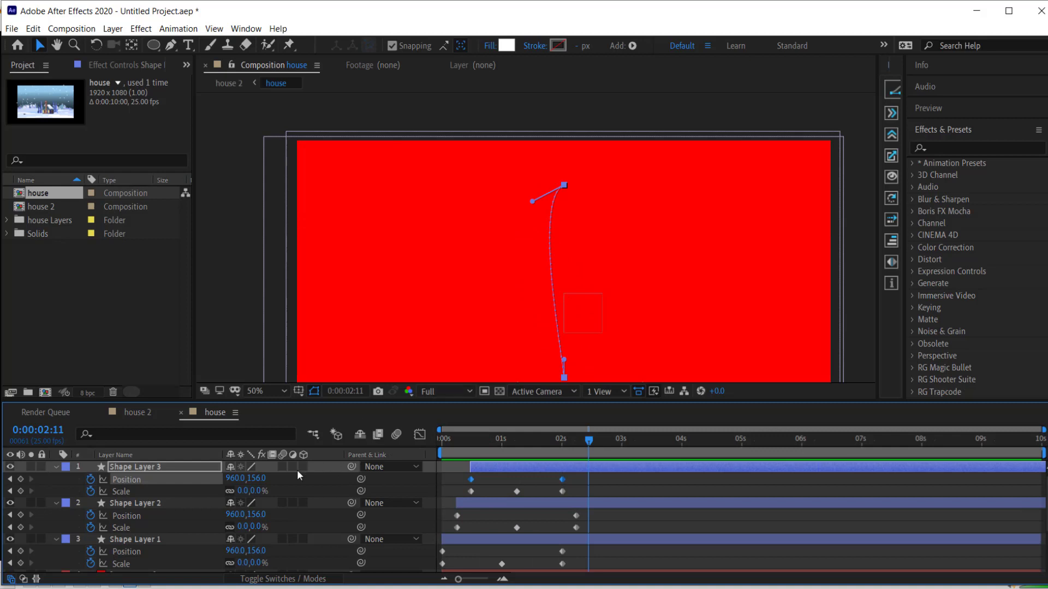
- Duplicate the third circle layer, stretch the copy's position and scale keyframes to end at 3 seconds, and preview it
key("Delete")
key("ctrl+z")
key("ctrl+d")
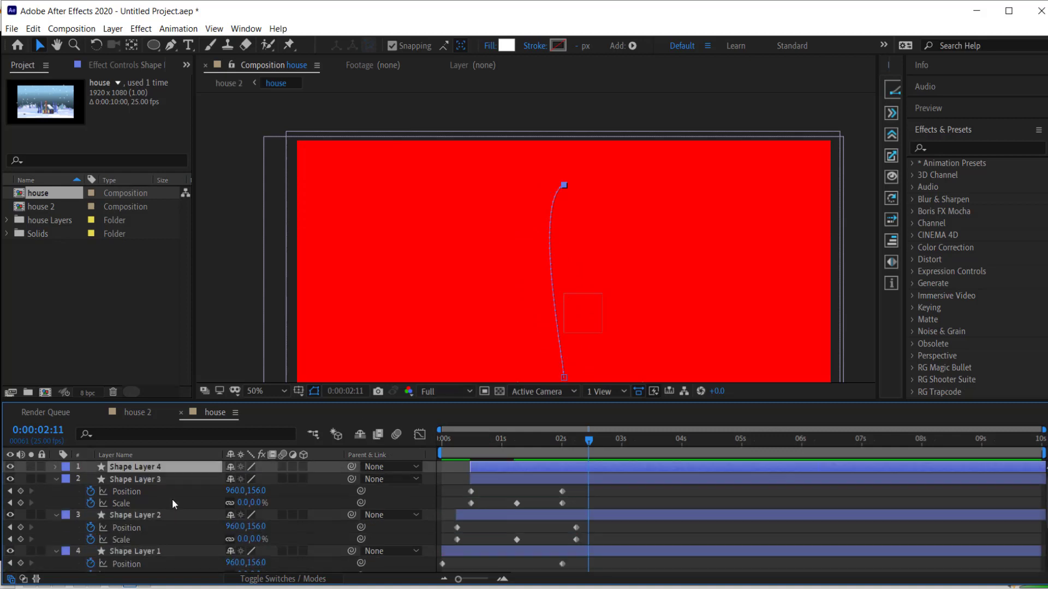
key("u")
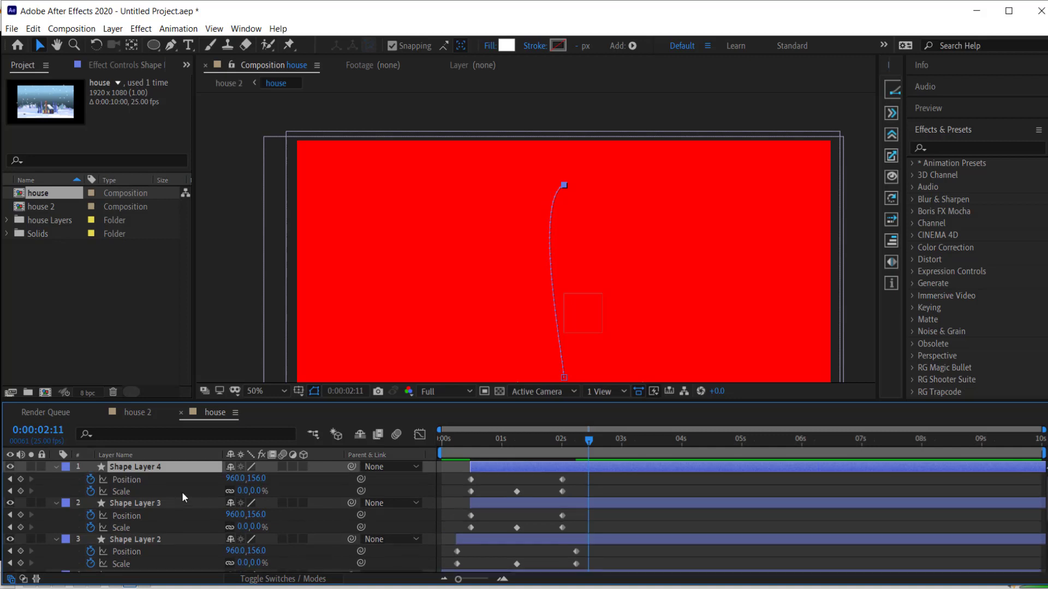
left_click_drag(581, 483, 468, 493)
left_click_drag(563, 490, 621, 491)
left_click_drag(595, 439, 470, 440)
key("space")
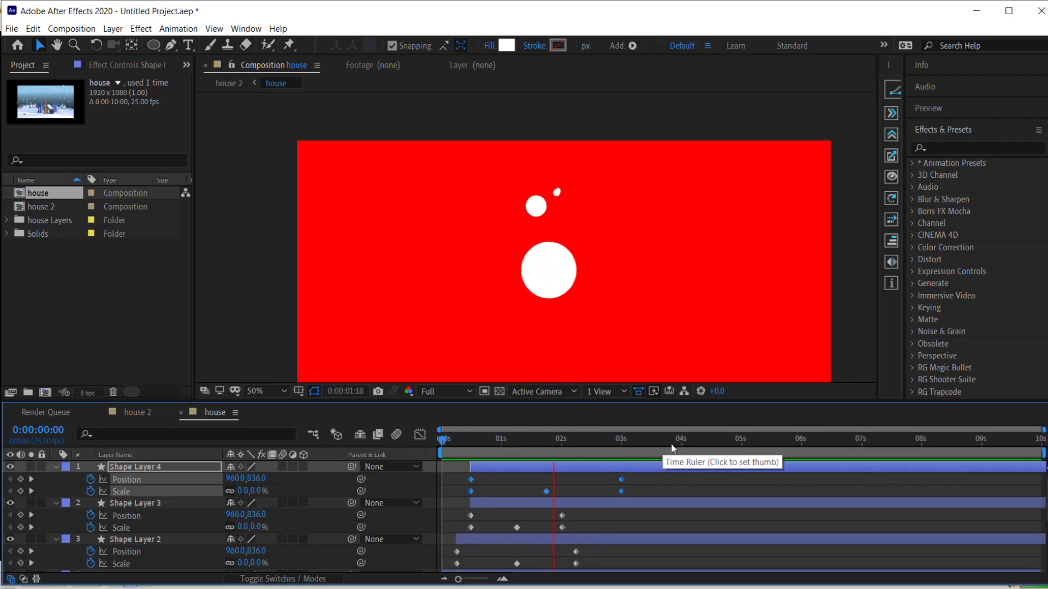
- Delay the fourth circle's start to about 0.7 seconds and shorten its keyframe span to end at about 2.7 seconds
left_click_drag(481, 468, 493, 467)
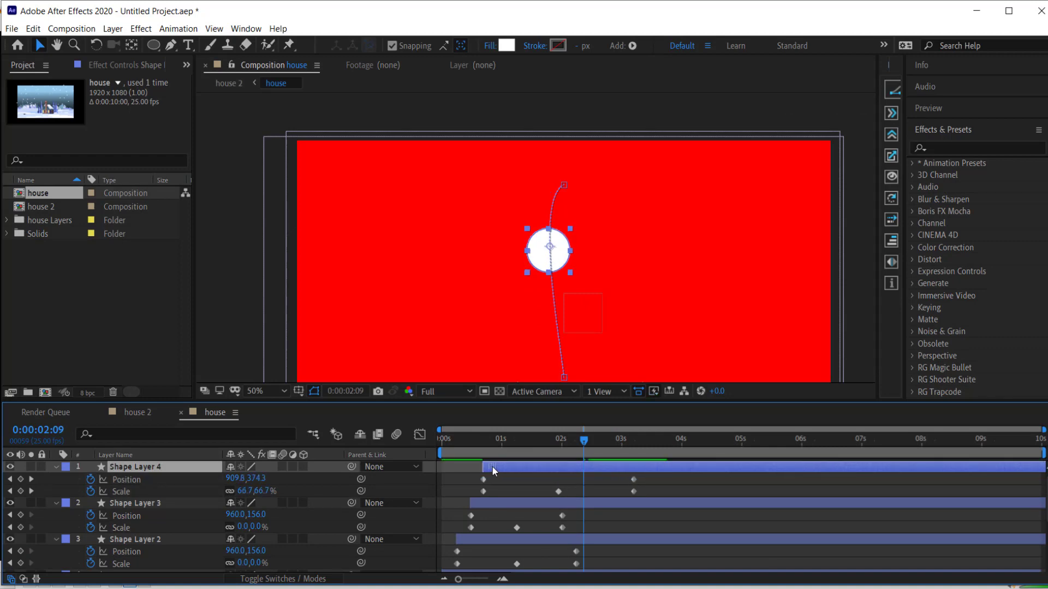
key("space")
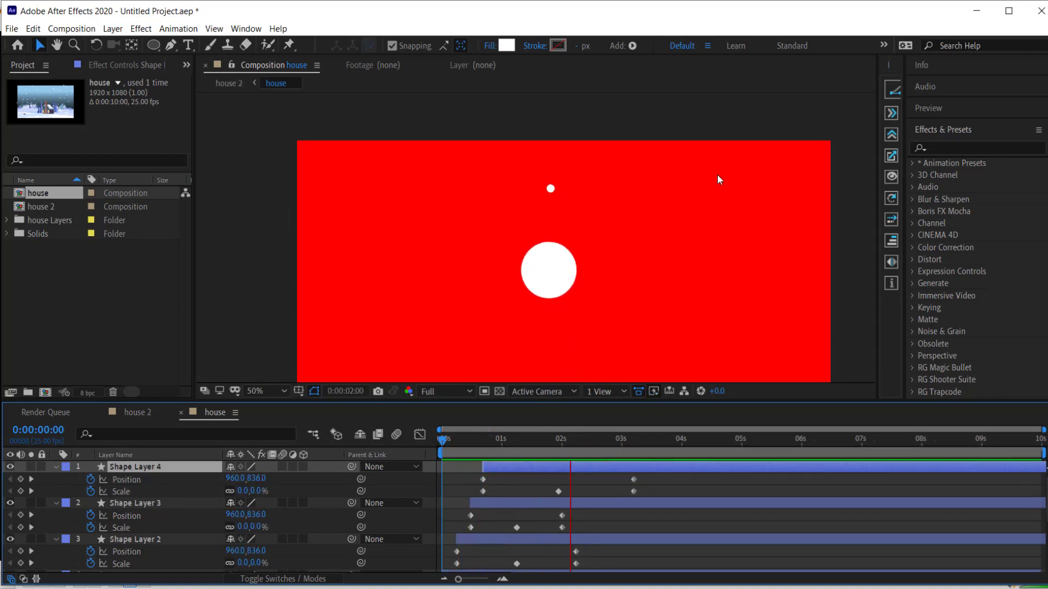
key("space")
scroll(649, 284, "down", 2)
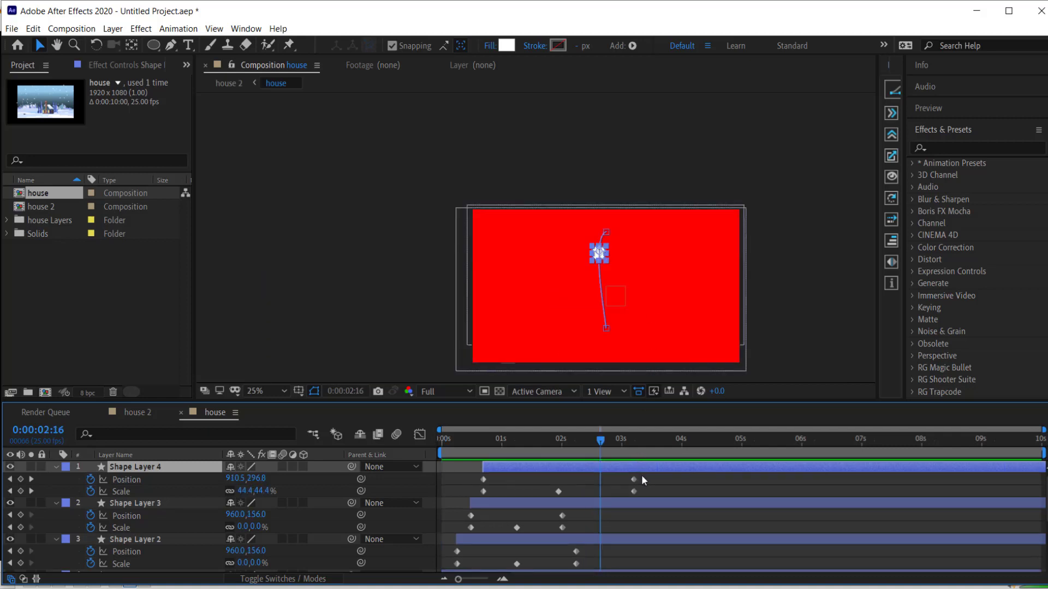
left_click_drag(649, 477, 479, 494)
left_click_drag(633, 491, 601, 492)
- Duplicate Shape Layer 1, move the copy to the top of the layer stack, and show its keyframes
scroll(587, 509, "down", 3)
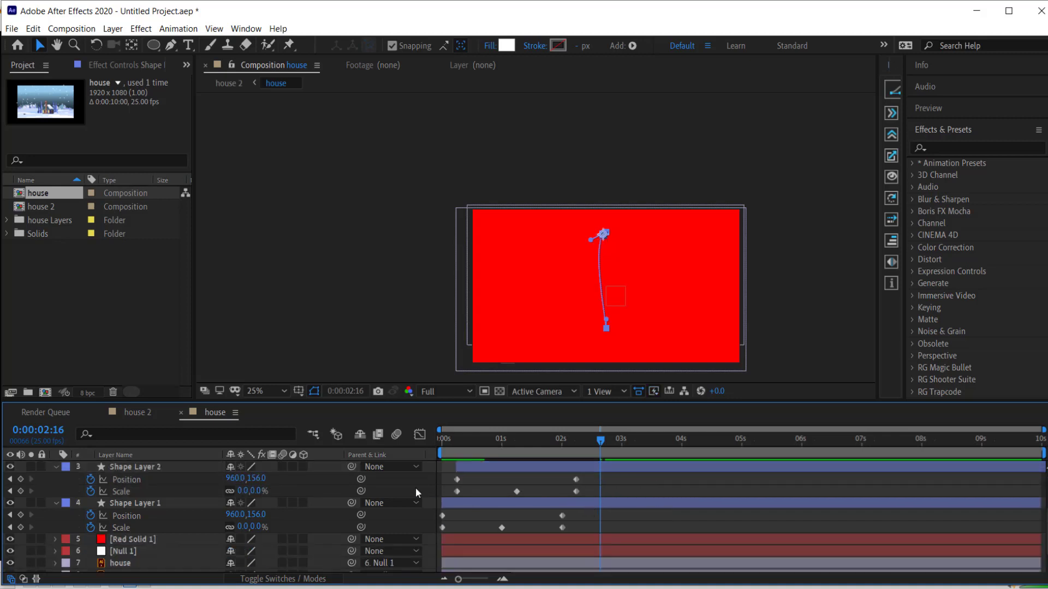
left_click(179, 502)
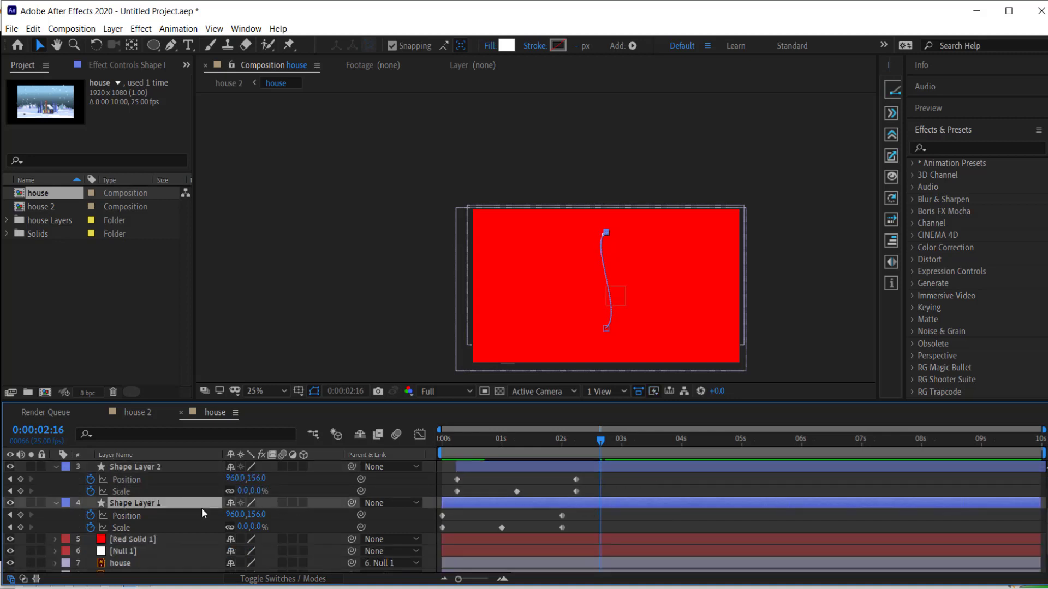
key("ctrl+d")
left_click_drag(158, 500, 157, 462)
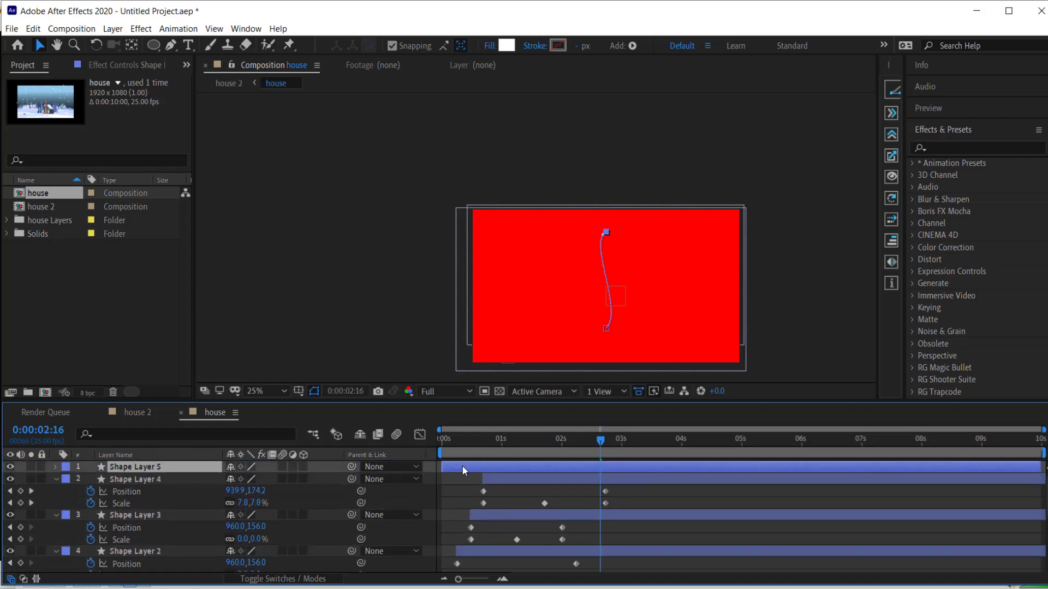
key("u")
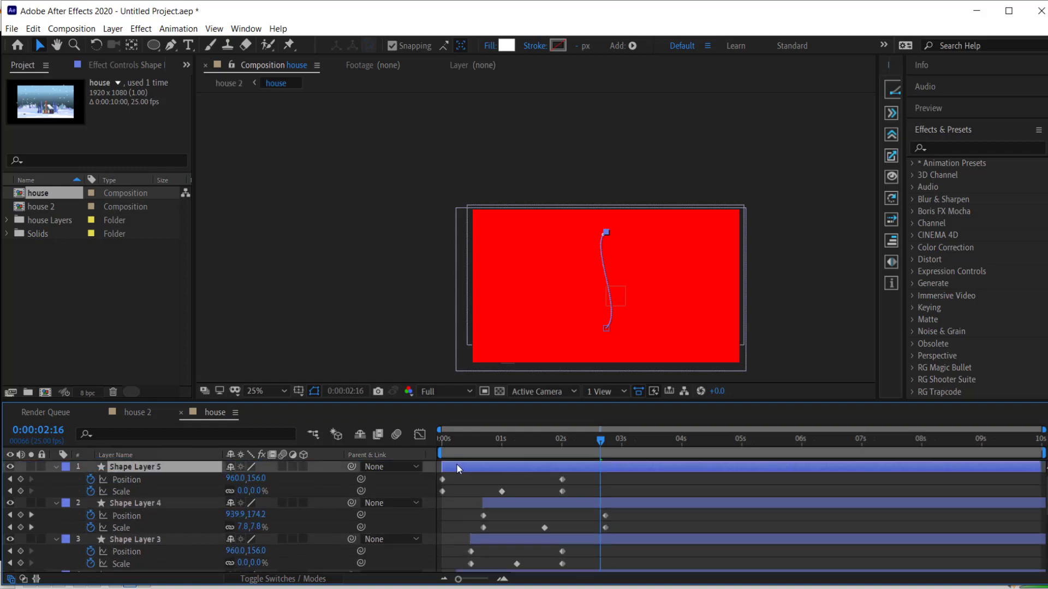
- Delay the fifth circle's start by about a third of a second and preview the smoke from the beginning
left_click_drag(458, 465, 476, 465)
right_click(477, 467)
left_click(680, 468)
left_click_drag(599, 444, 405, 440)
key("space")
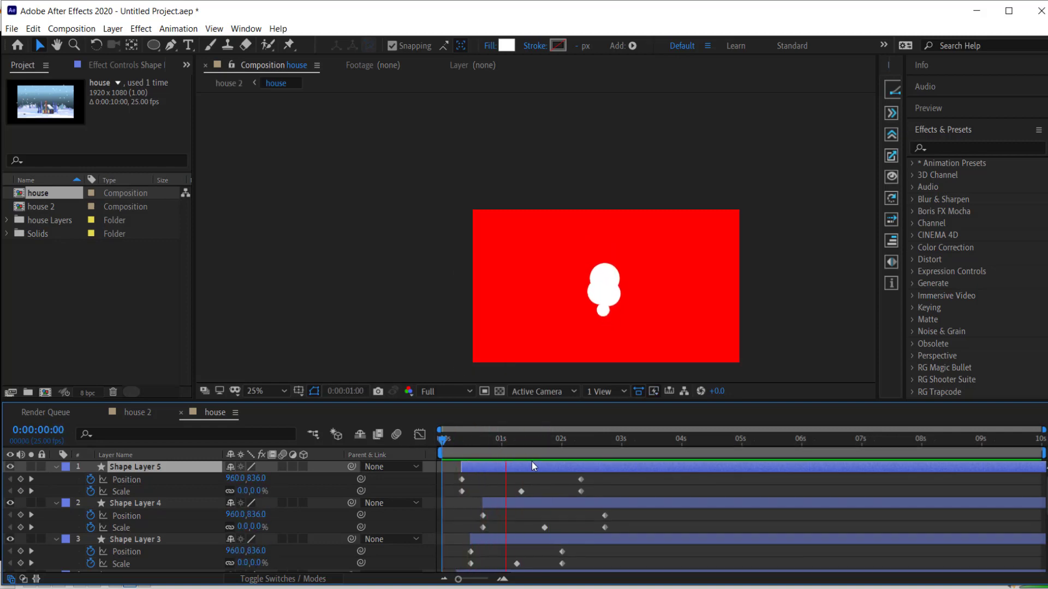
key("space")
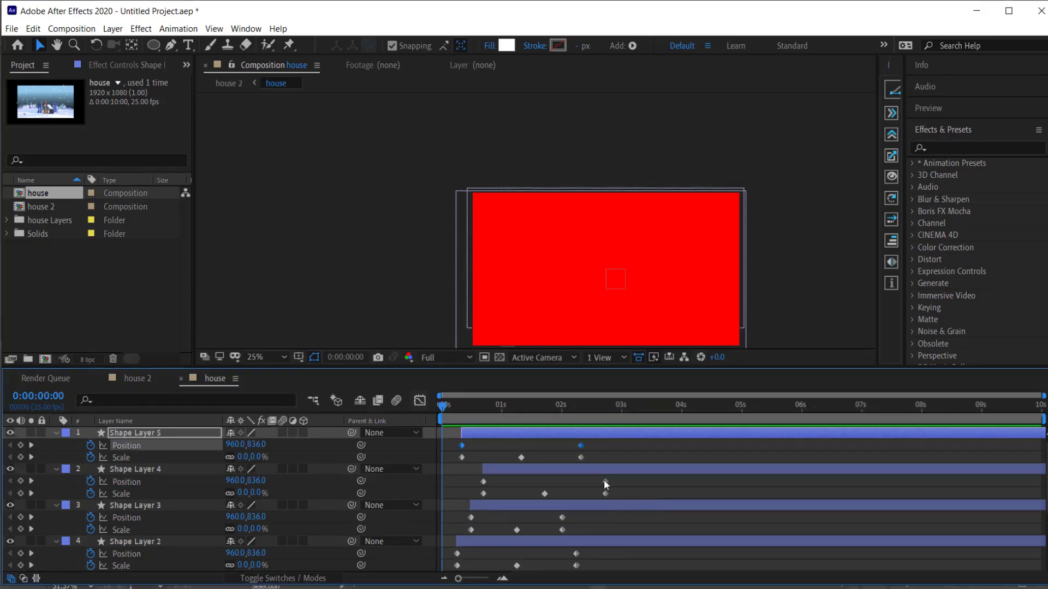
- Add the expression loopOut("cycle") to Shape Layer 5's Position property
left_click_drag(443, 404, 401, 414)
left_click(91, 446, "alt")
type("l")
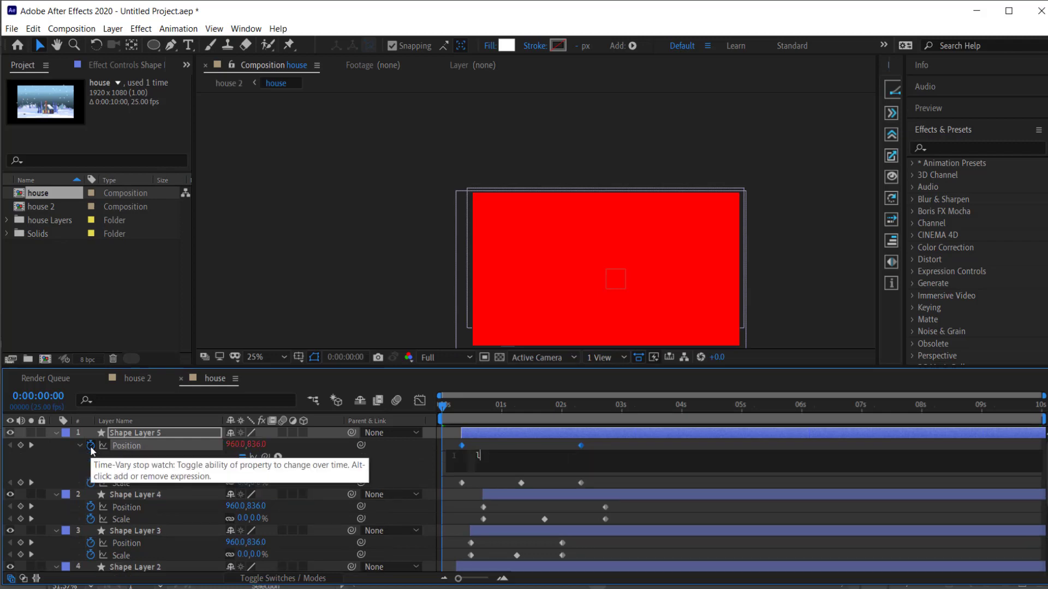
type("oop")
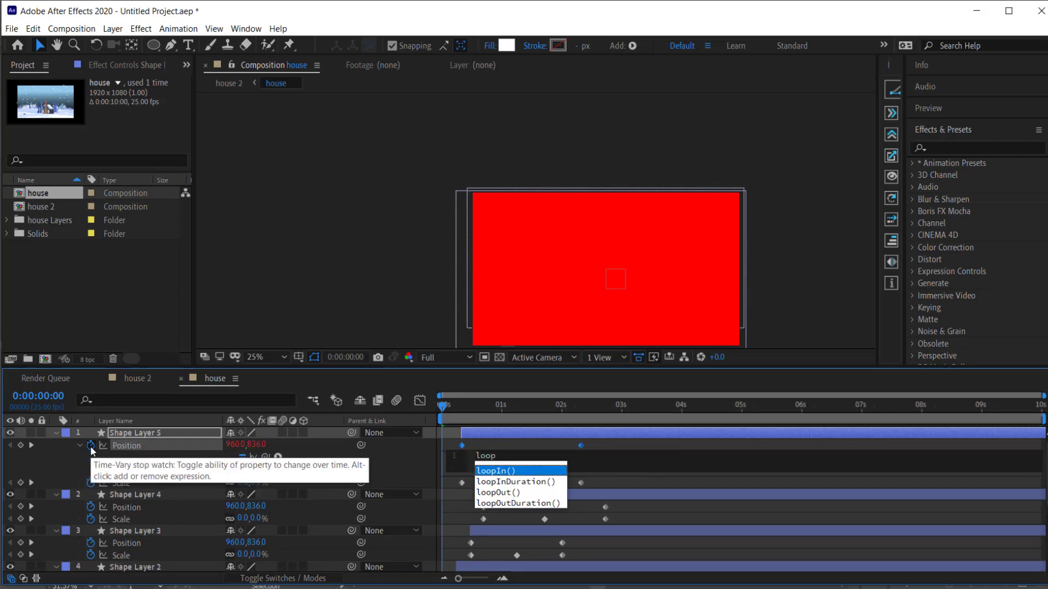
key("Down")
key("Down")
key("Down")
key("Up")
key("Return")
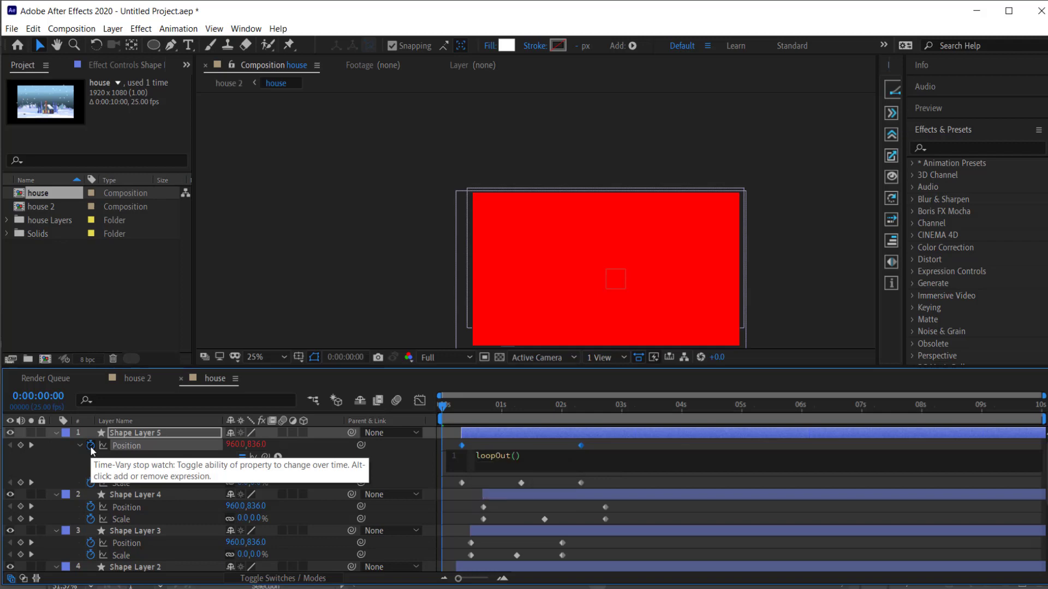
type("\"")
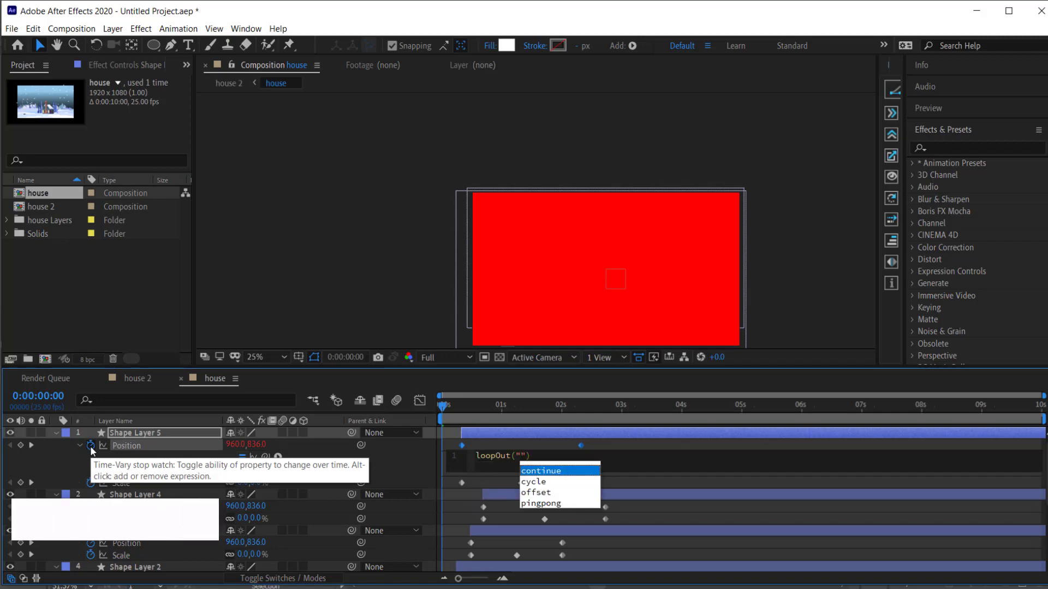
key("Down")
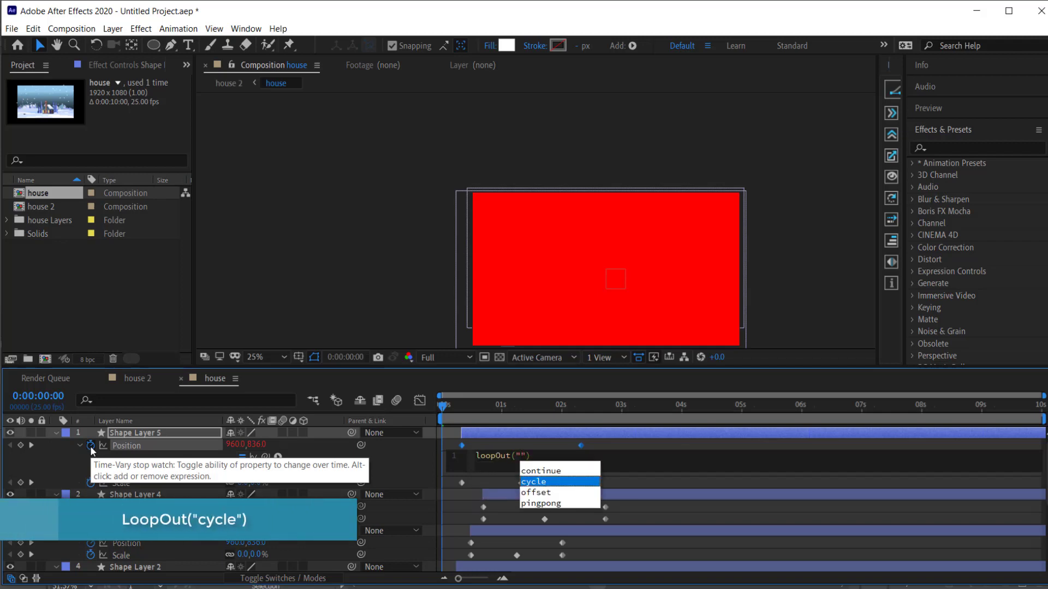
left_click(555, 482)
- Copy the loopOut("cycle") expression and apply it to Shape Layer 5's Scale property
key("ctrl+a")
key("ctrl+c")
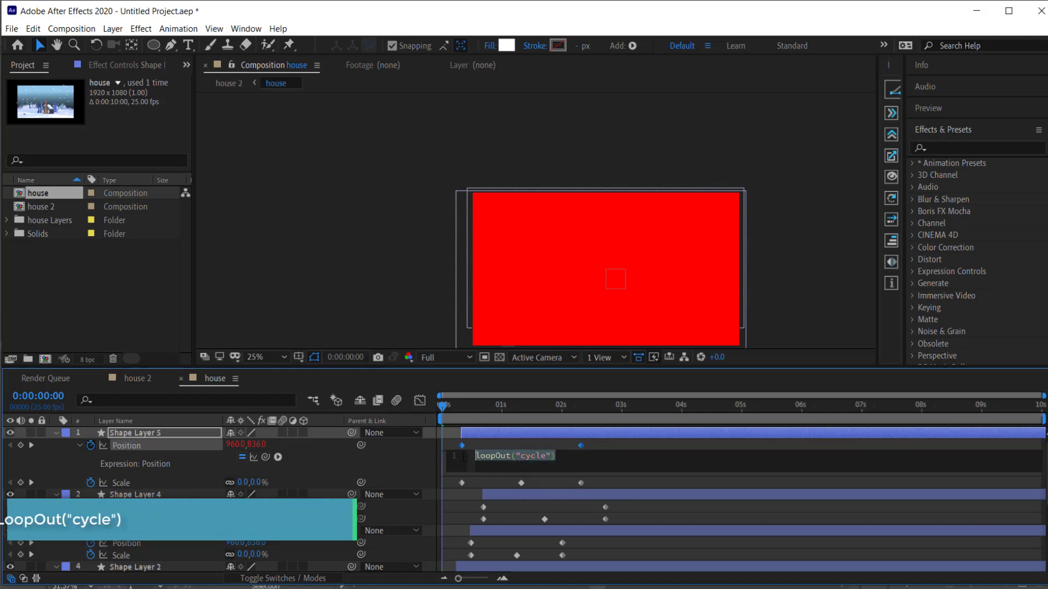
left_click(92, 484, "alt")
key("ctrl+v")
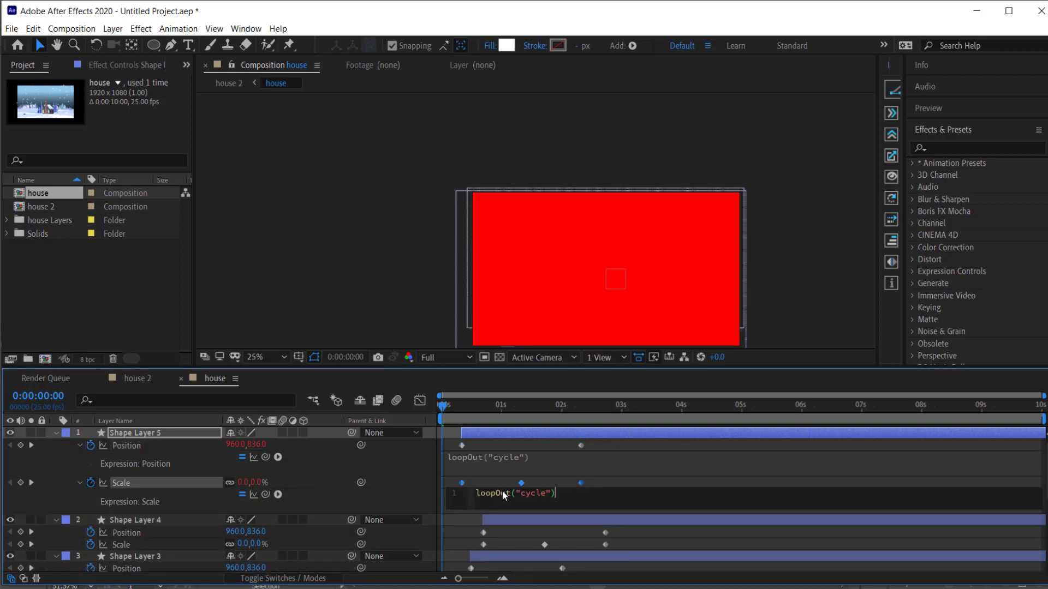
- Apply the copied loopOut("cycle") expression to Shape Layer 4's Position and Scale properties
left_click(91, 533, "alt")
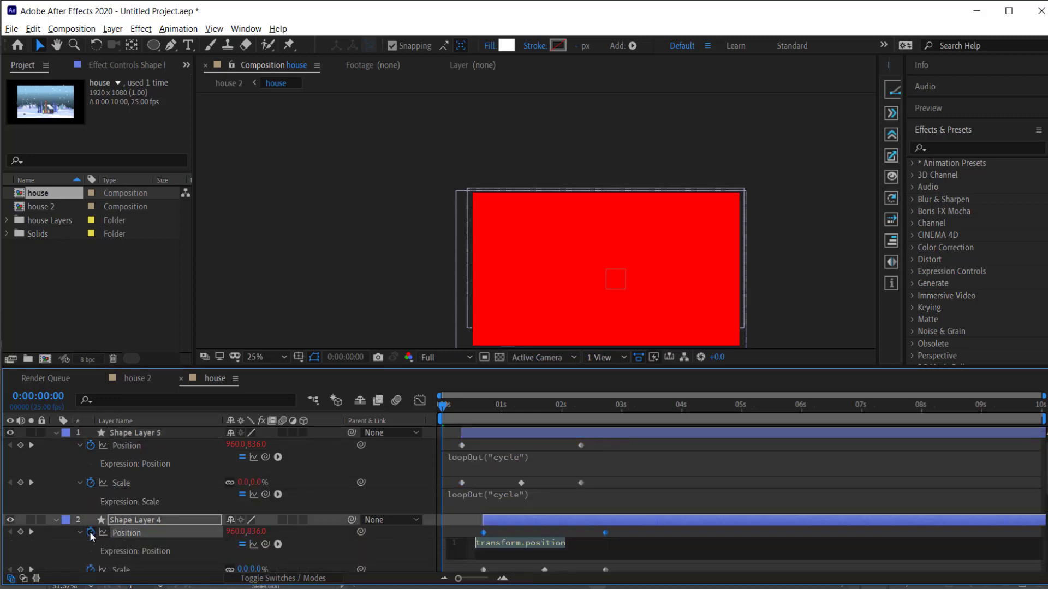
key("ctrl+v")
scroll(574, 488, "down", 3)
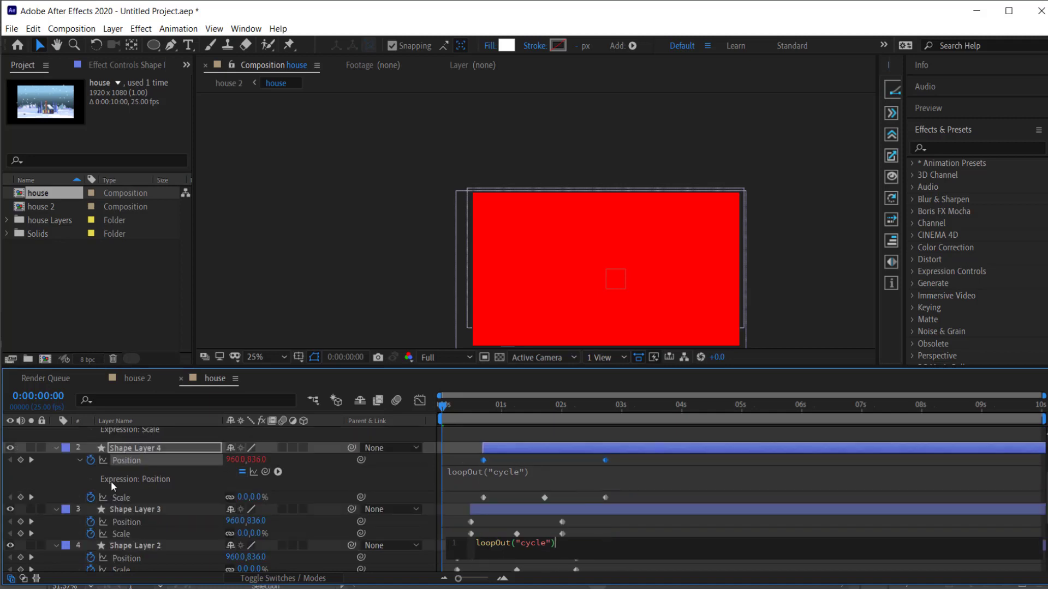
left_click(92, 496, "alt")
key("ctrl+v")
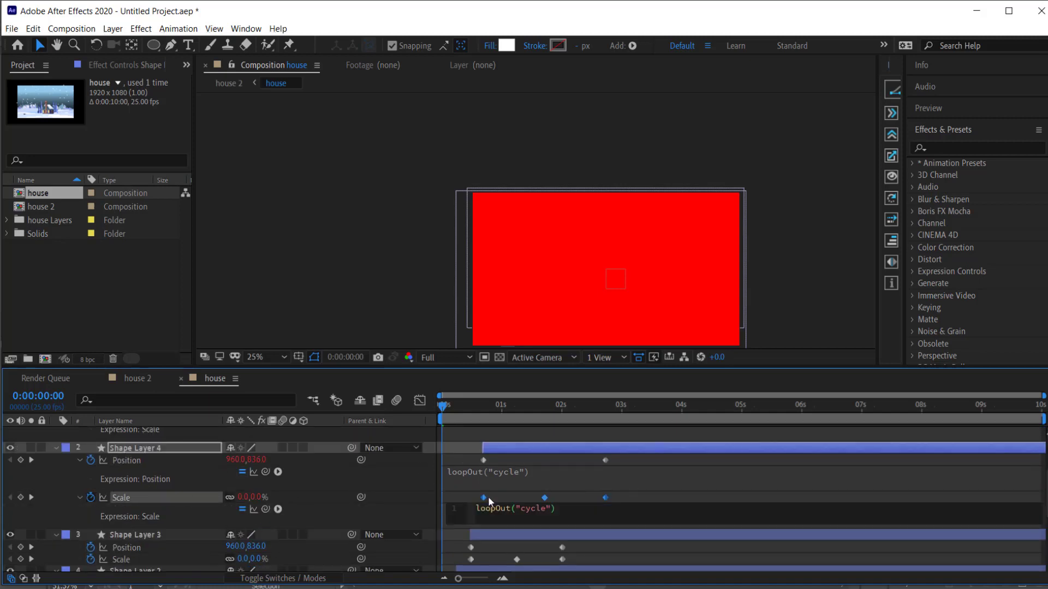
- Apply the copied loopOut("cycle") expression to Shape Layer 3's Position and Scale properties
left_click(91, 547, "alt")
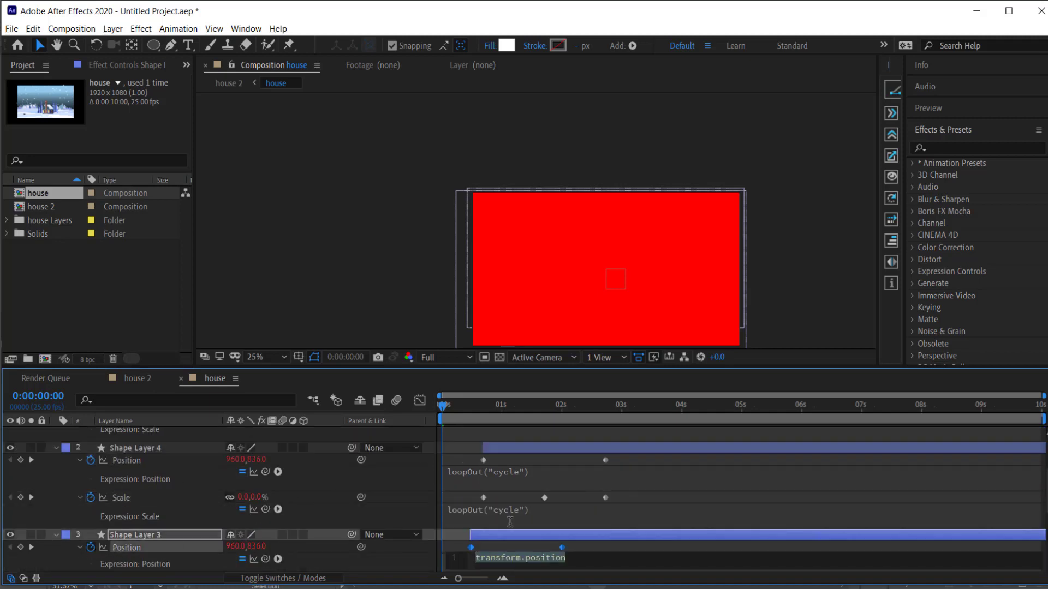
key("ctrl+v")
scroll(276, 474, "down", 1)
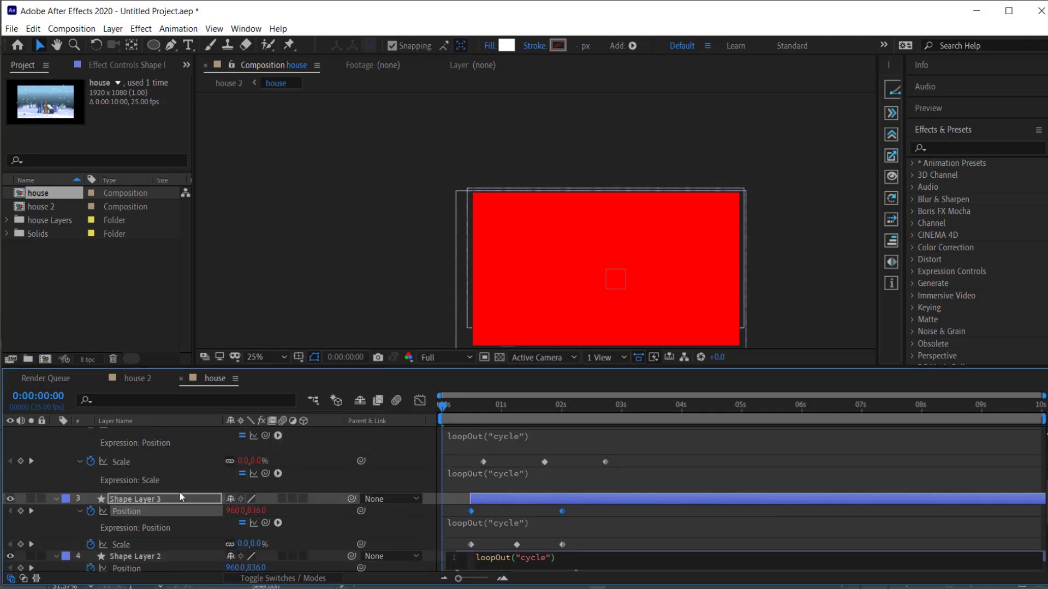
left_click(91, 548, "alt")
key("ctrl+v")
- Apply the copied loopOut("cycle") expression to Shape Layer 2's Position and Scale properties
scroll(184, 509, "down", 2)
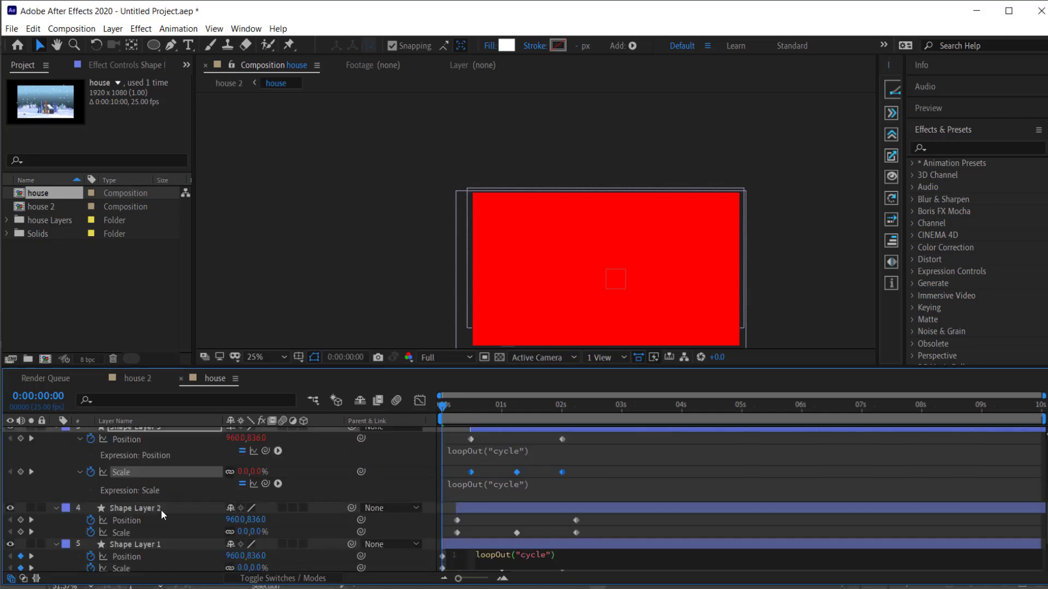
left_click(90, 520, "alt")
key("ctrl+v")
left_click(91, 548, "alt")
key("ctrl+v")
- Loop Shape Layer 1's Position and Scale with loopOut("cycle"), and scrub through the timeline to check the looping smoke
scroll(184, 509, "down", 2)
left_click(91, 522, "alt")
key("ctrl+v")
left_click(898, 406)
left_click_drag(838, 415, 332, 403)
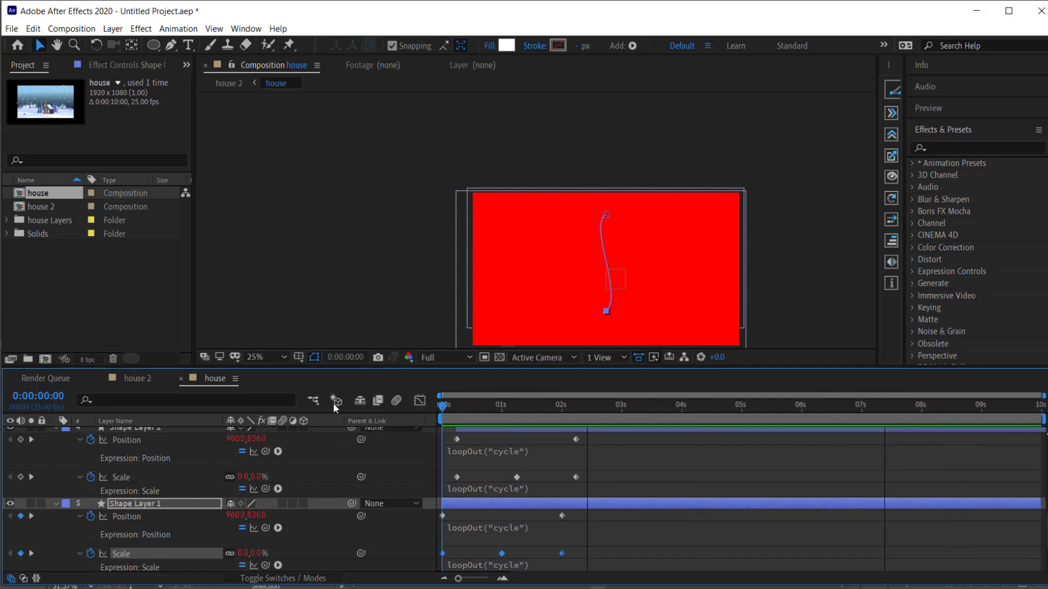
- Select Shape Layer 5 through Shape Layer 1 and collapse all their revealed properties
scroll(180, 494, "up", 10)
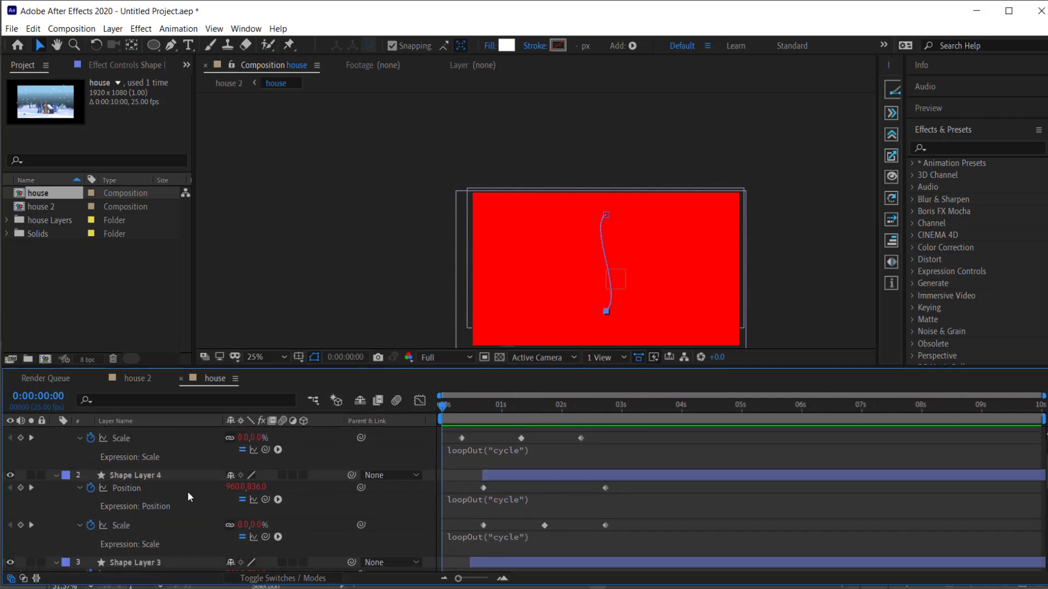
scroll(188, 491, "up", 2)
left_click(161, 435)
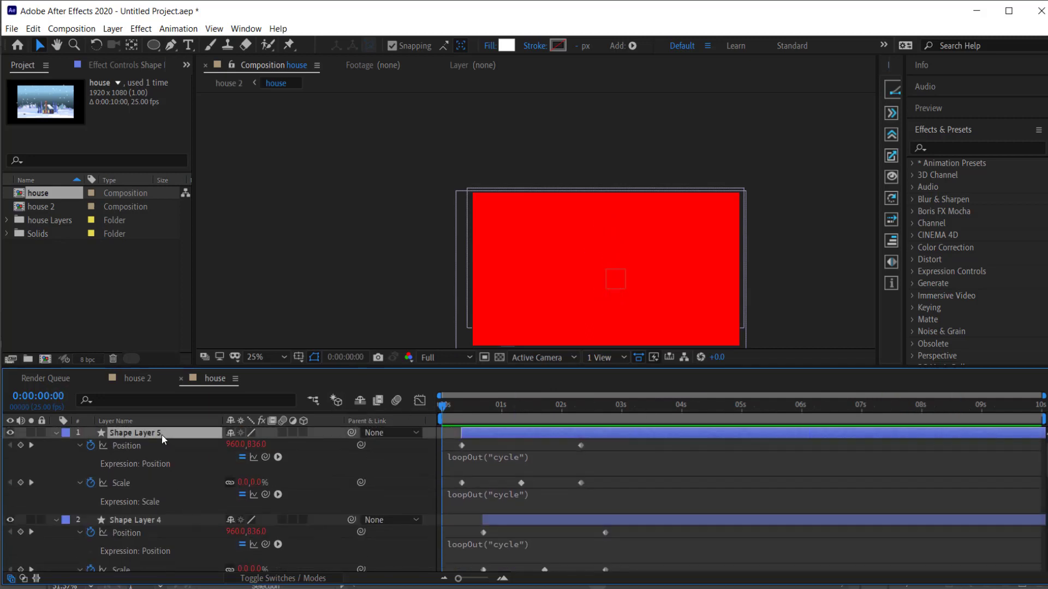
key("u")
scroll(155, 483, "down", 6)
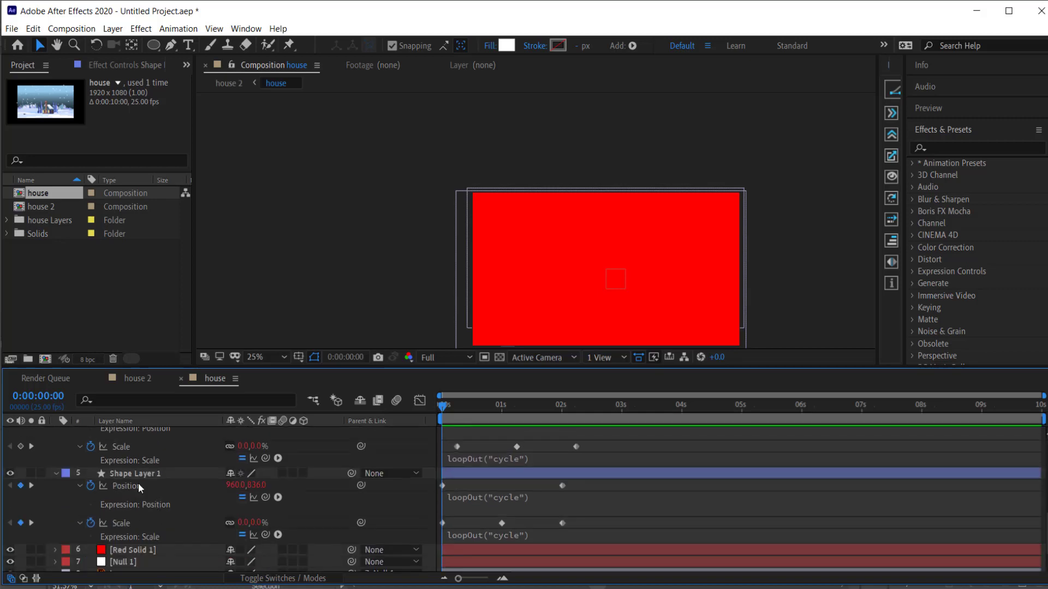
left_click(160, 473, "shift")
key("u")
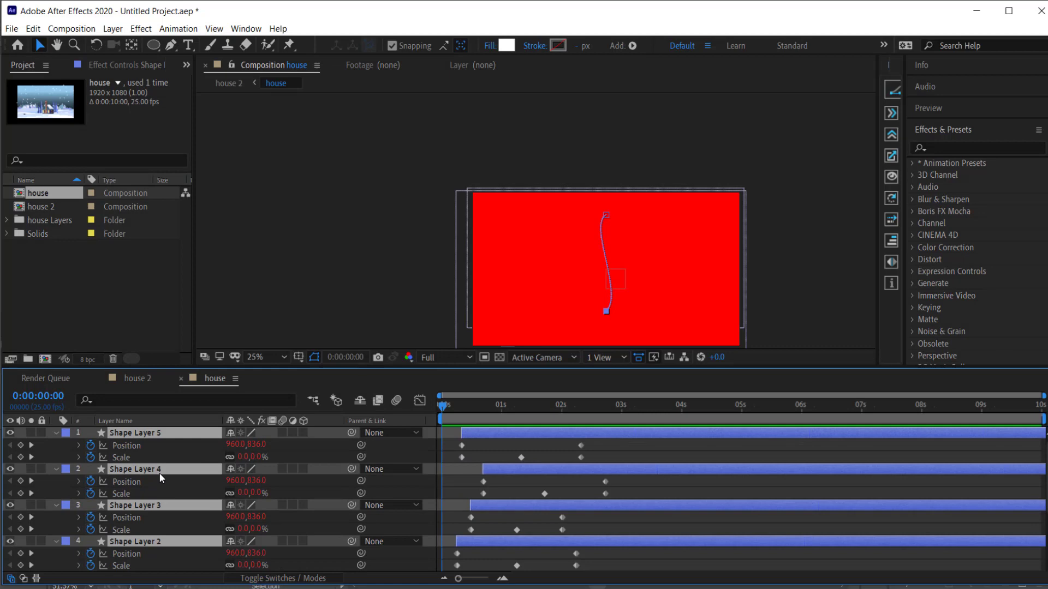
key("u")
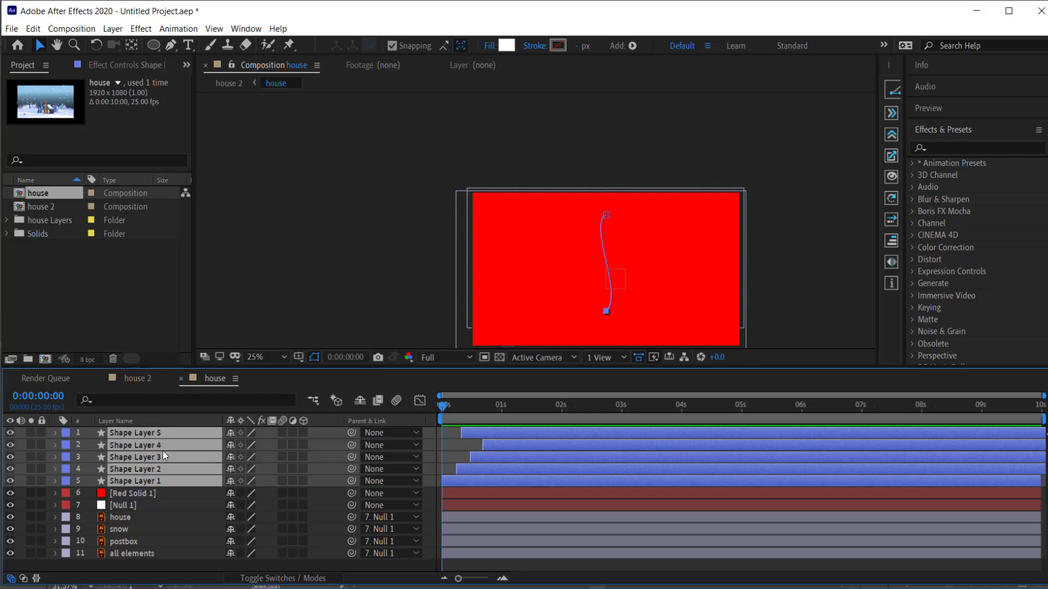
- Duplicate the five shape layers, stack the copies together above the originals, and shift them about 0.3 seconds later
key("ctrl+d")
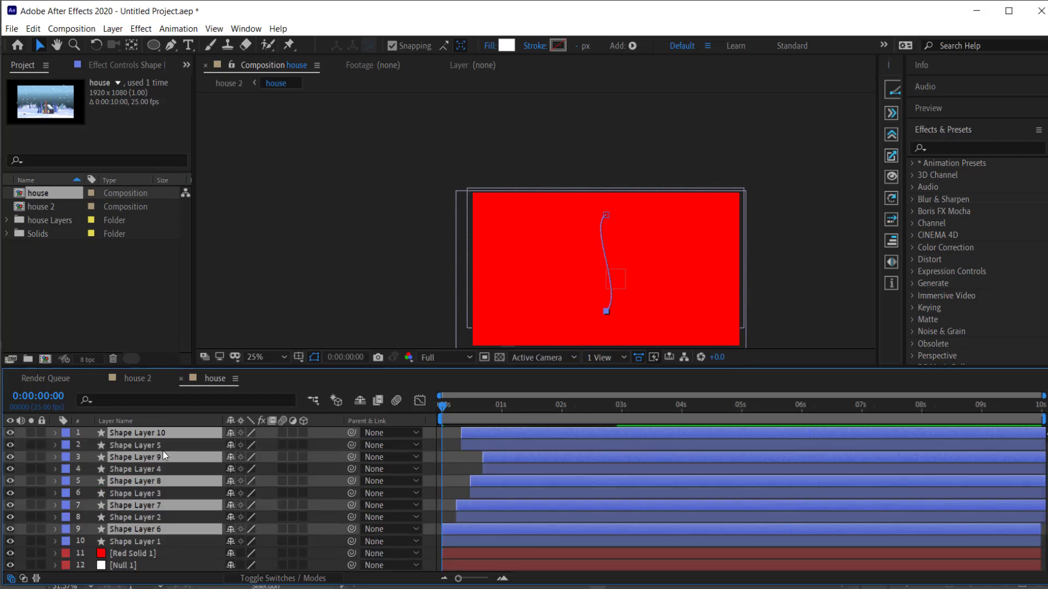
key("ctrl+bracketright")
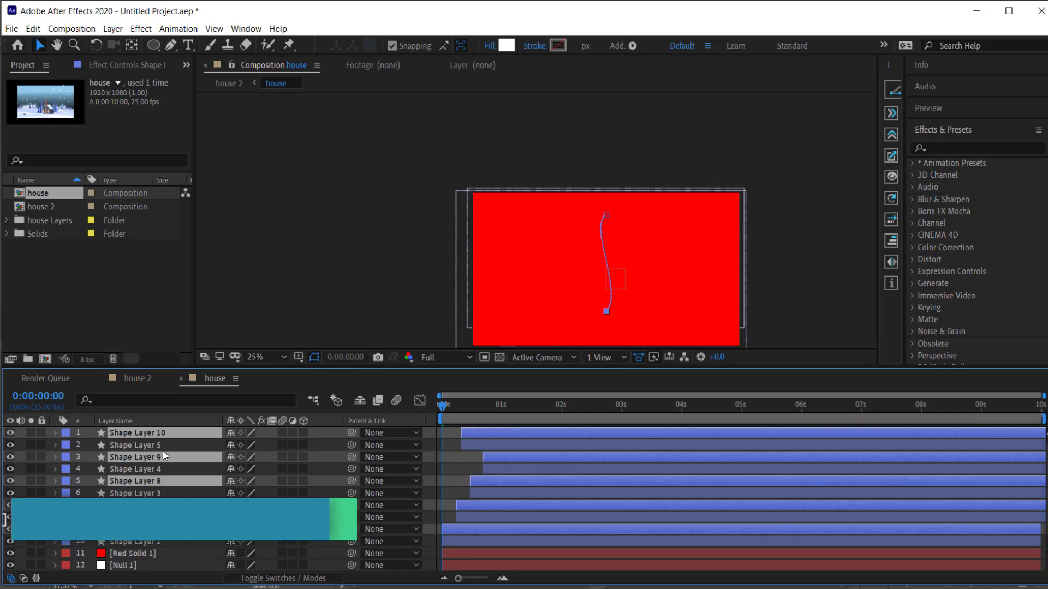
key("ctrl+bracketright")
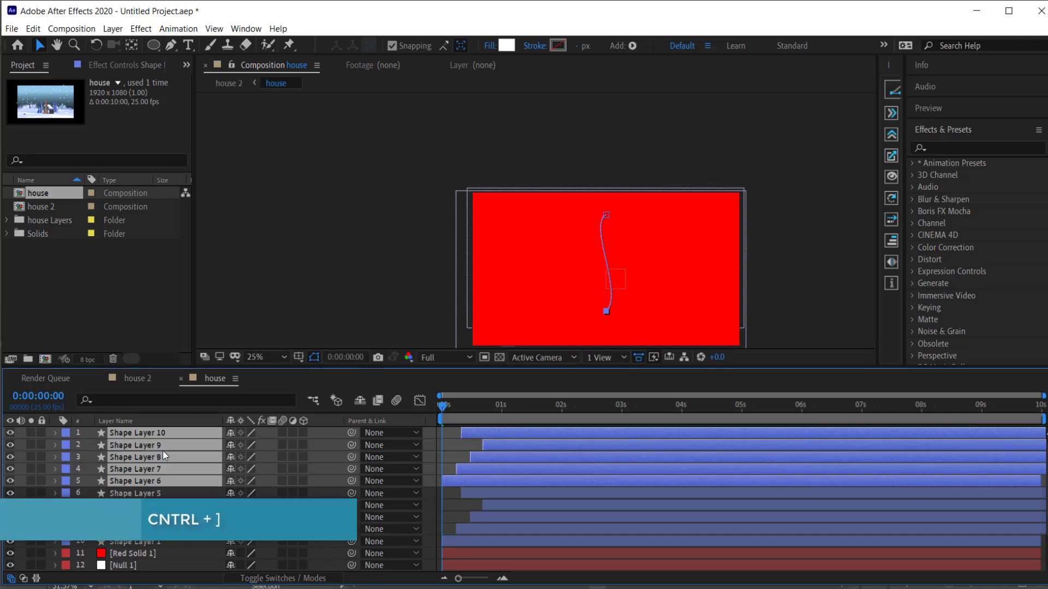
left_click_drag(454, 477, 474, 477)
left_click(444, 404)
mouse_move(449, 406)
left_mouse_down()
mouse_move(567, 409)
mouse_move(444, 410)
left_mouse_up()
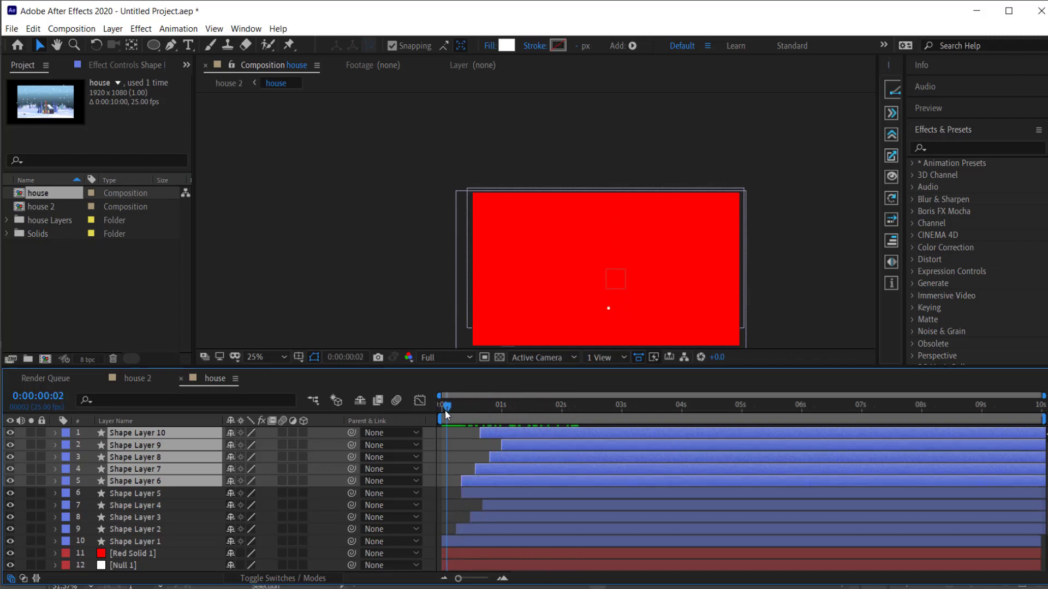
- Duplicate the offset layer set twice, shift each new set about 0.4 to 0.5 seconds later, and preview the smoke
key("ctrl+d")
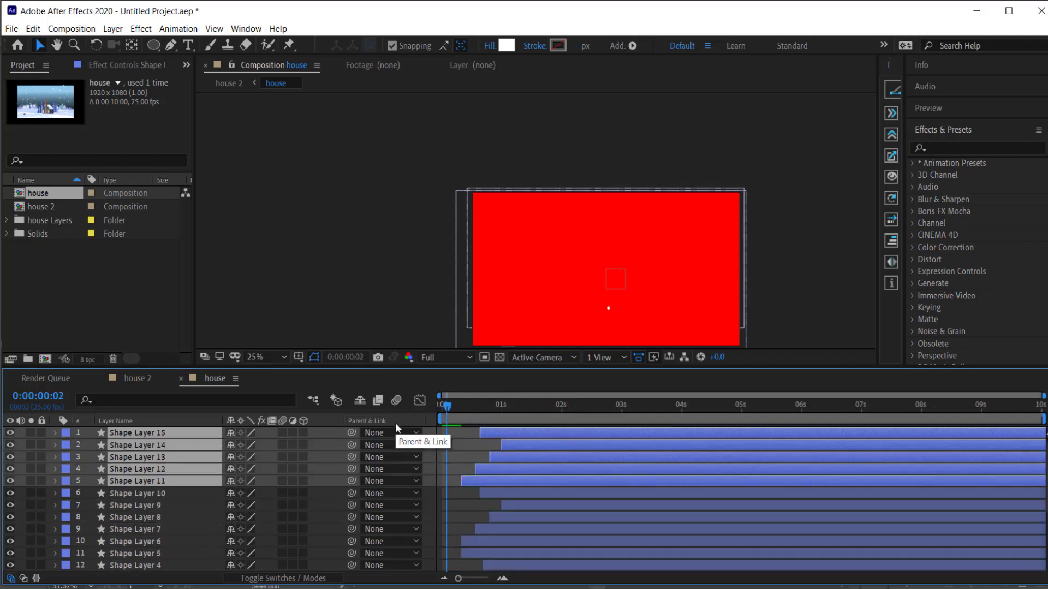
left_click_drag(492, 480, 497, 479)
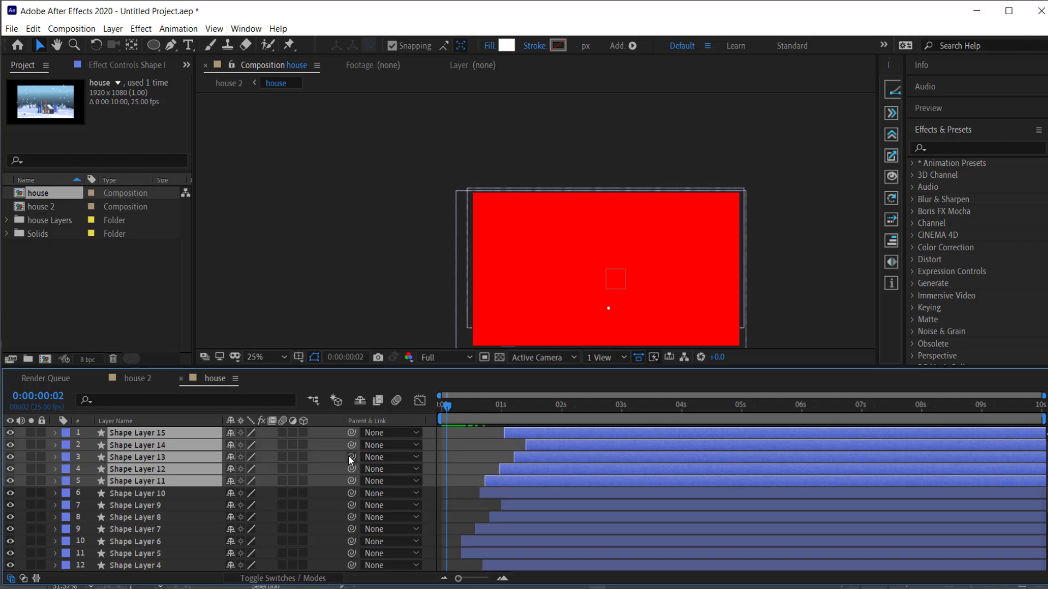
key("ctrl+d")
key("ctrl+shift+bracketright")
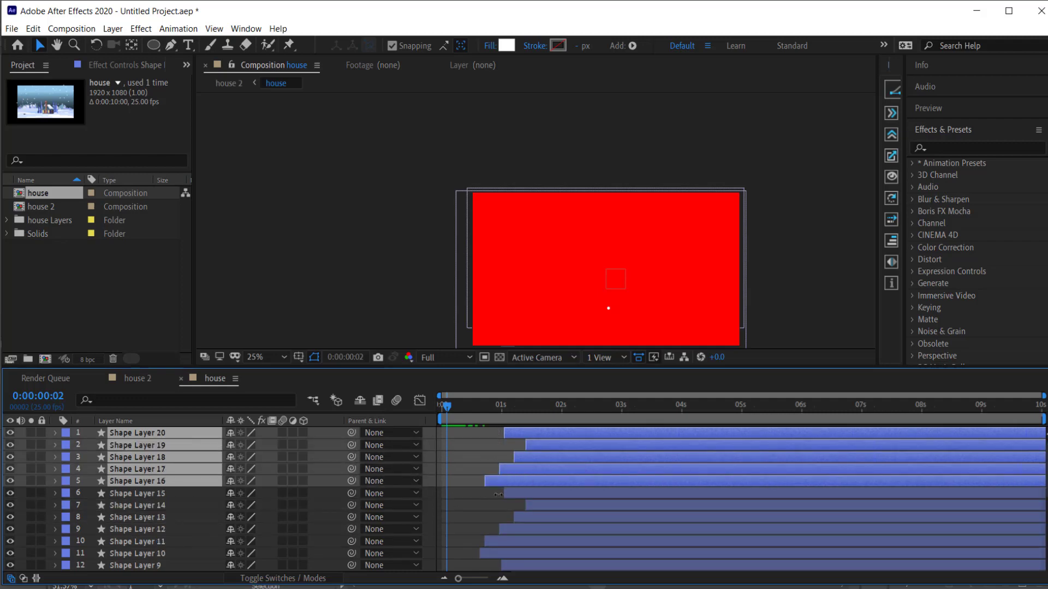
left_click_drag(527, 479, 529, 479)
left_click_drag(450, 409, 659, 405)
key("Home")
key("space")
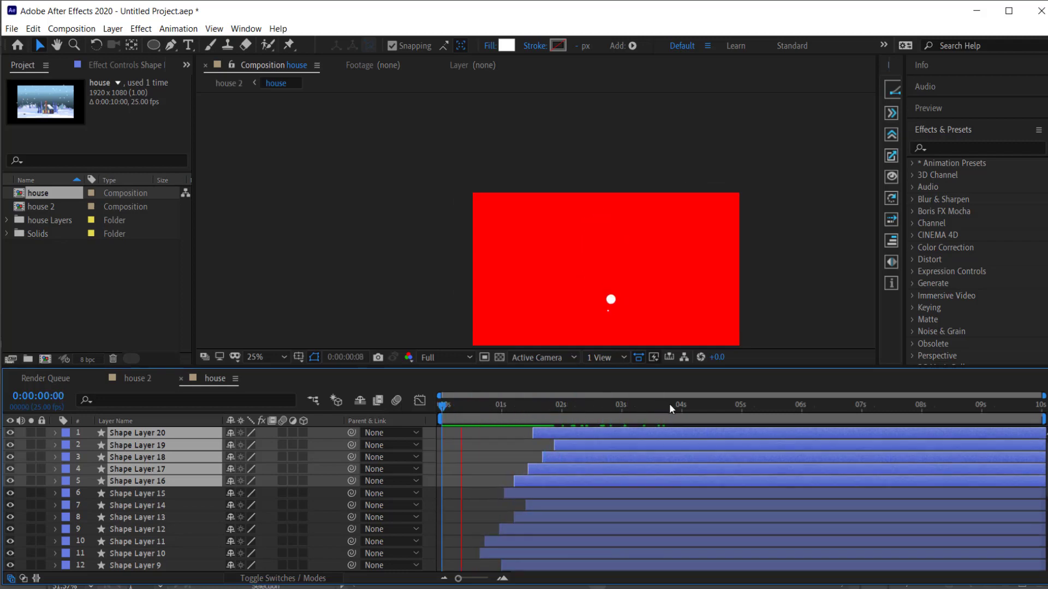
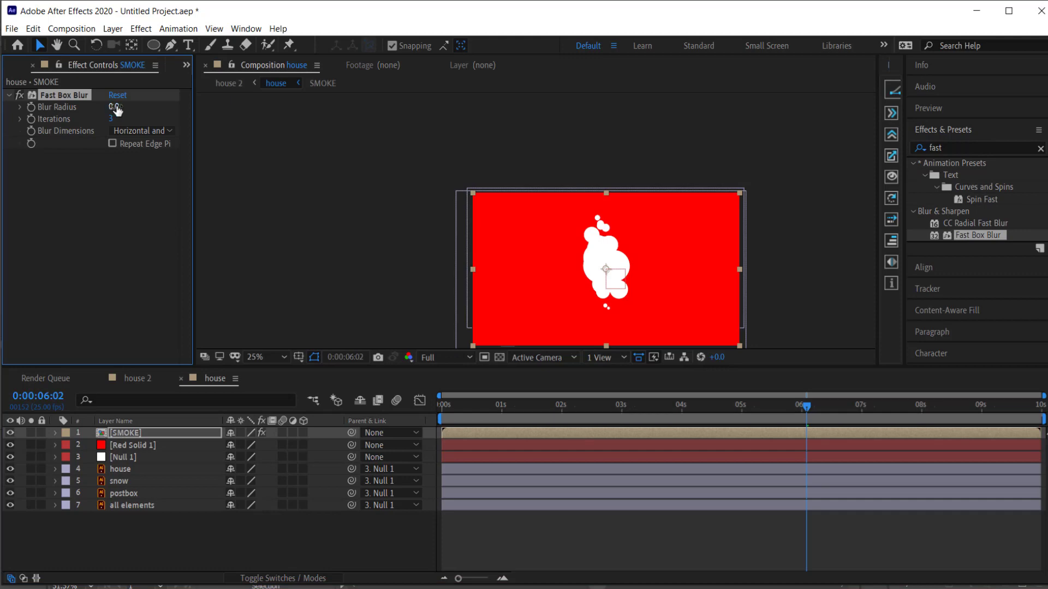
- Set the SMOKE layer's Fast Box Blur radius to 12 and preview the blurred smoke
left_click(114, 108)
key("Return")
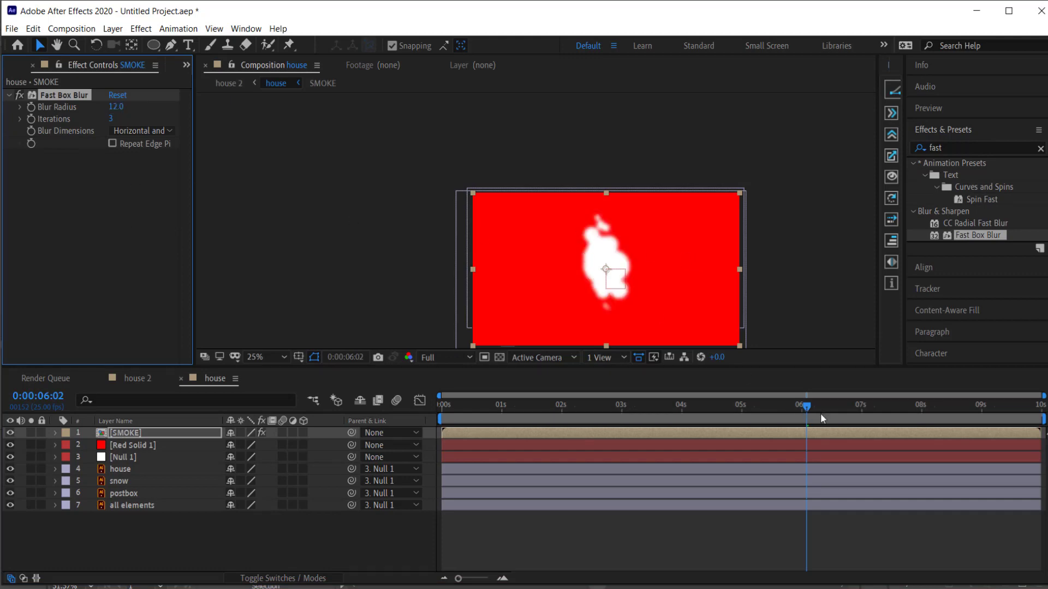
left_click_drag(802, 412, 442, 411)
key("space")
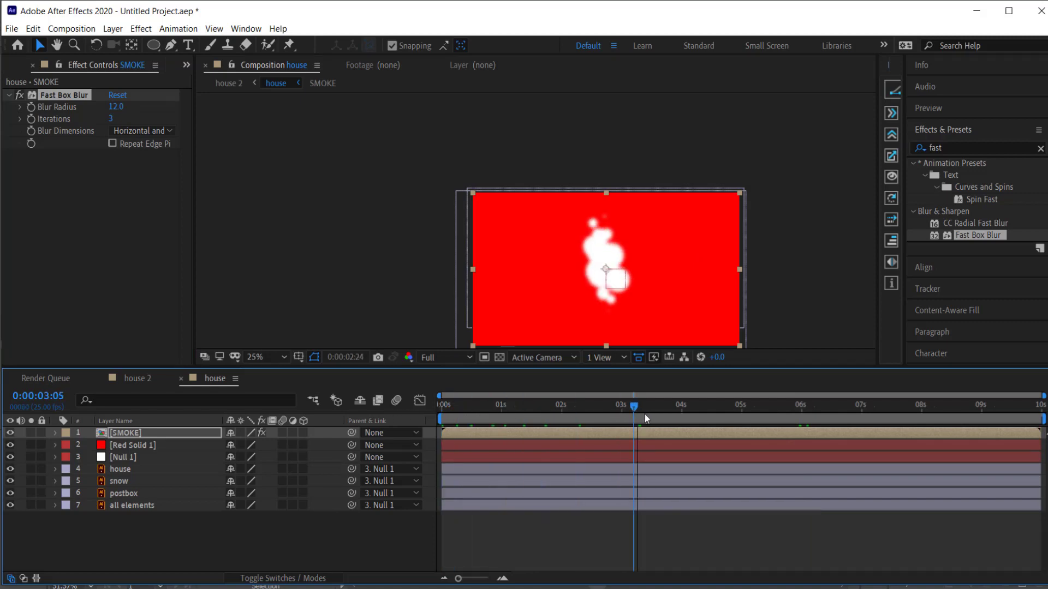
key("space")
key("Home")
- Search the effects for "curves" and apply the Curves effect to the SMOKE layer
left_click(1041, 148)
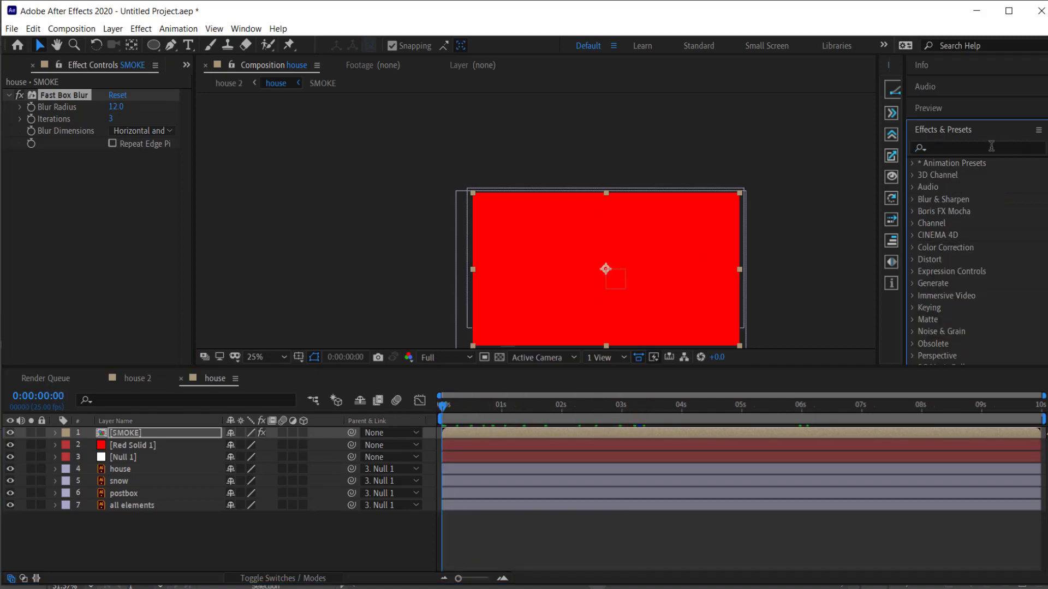
left_click(982, 148)
type("curve")
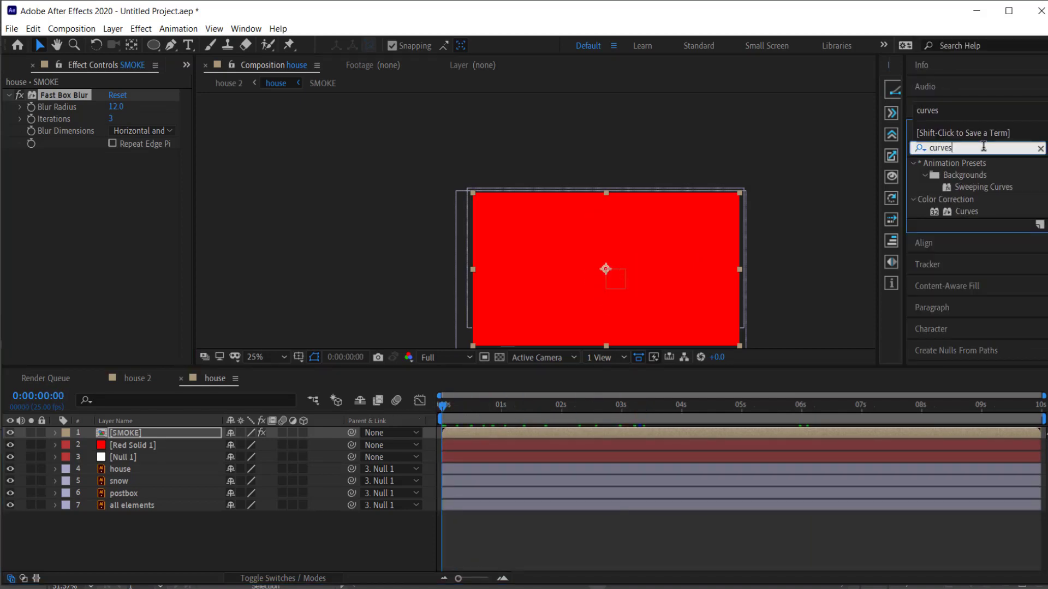
type("s")
double_click(966, 211)
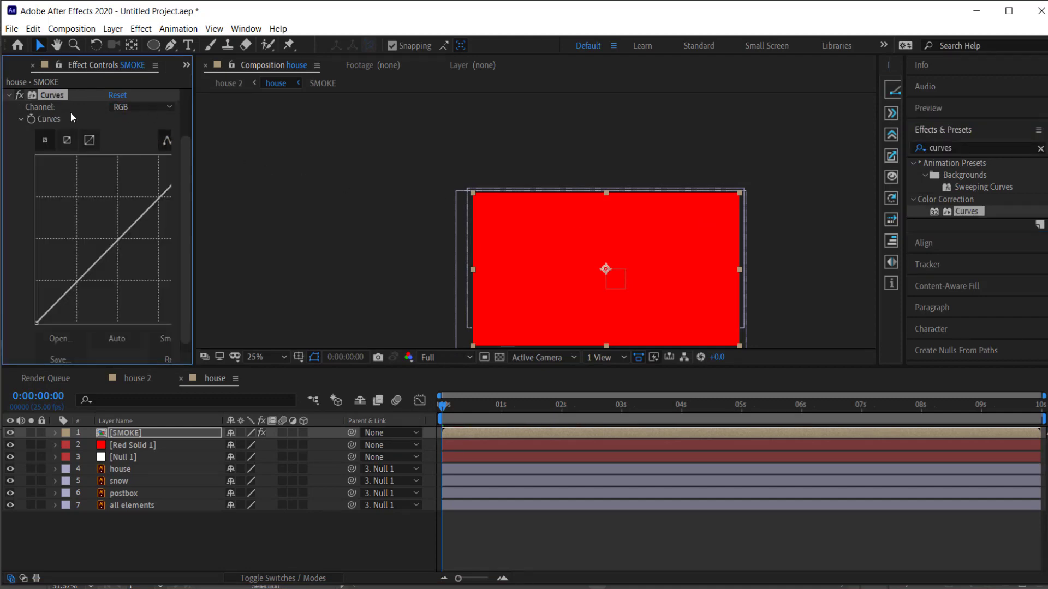
- Switch Curves to the Alpha channel, shape a steep rise between about a quarter and 40% of the input range, and preview
left_click(141, 107)
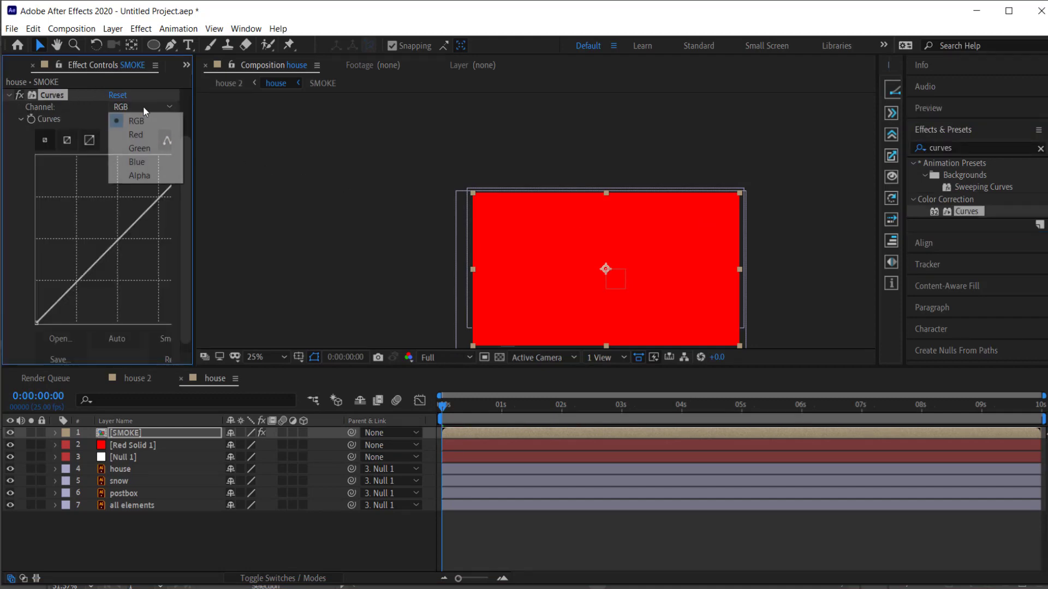
left_click(144, 175)
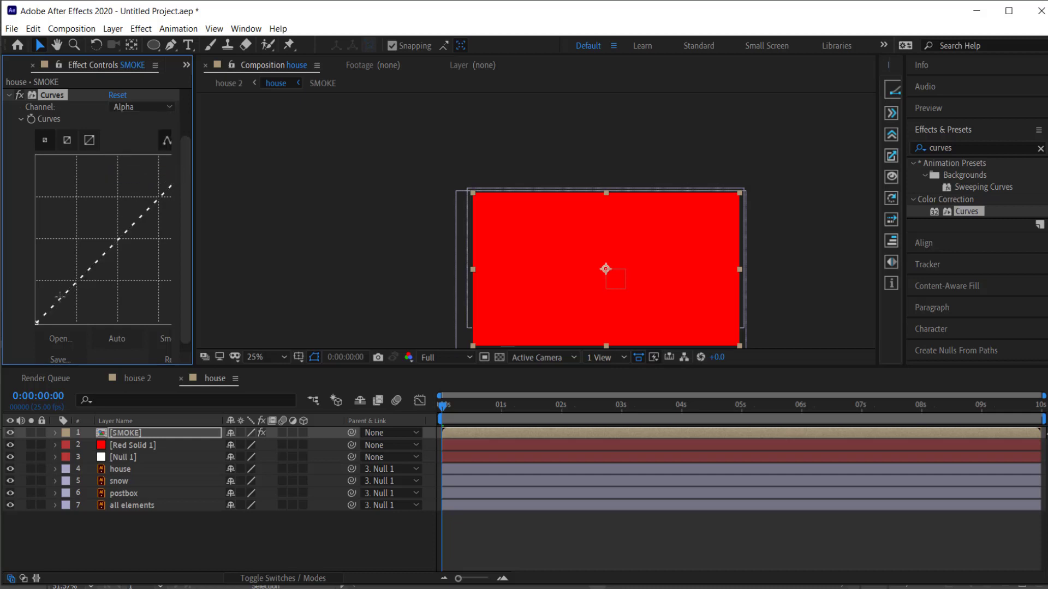
left_click_drag(60, 296, 78, 330)
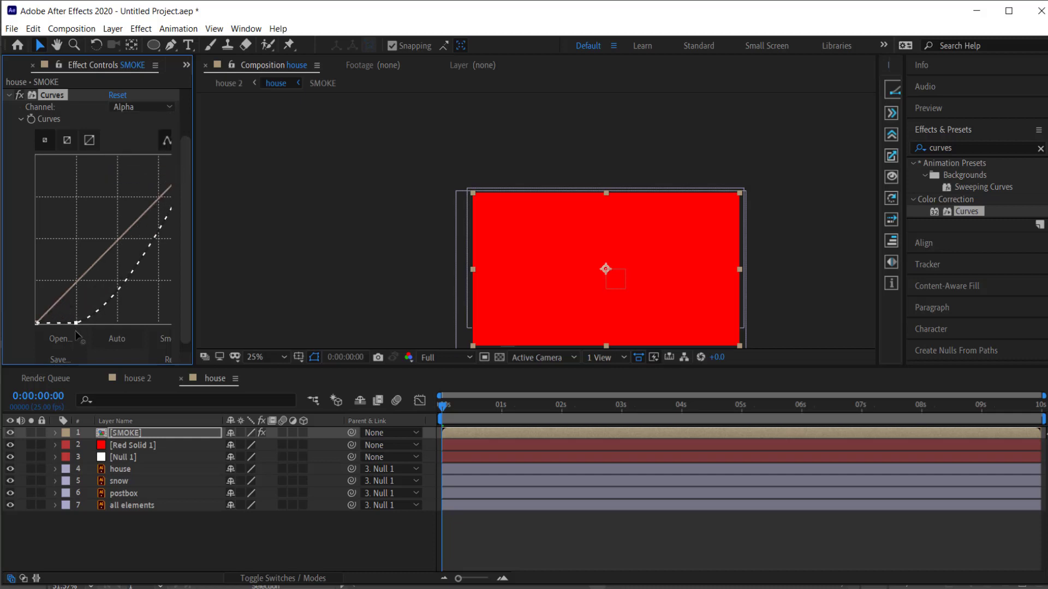
left_click_drag(157, 240, 120, 160)
left_click_drag(457, 408, 492, 410)
left_click_drag(195, 218, 231, 205)
mouse_move(115, 157)
left_mouse_down()
mouse_move(161, 156)
mouse_move(71, 137)
mouse_move(101, 134)
mouse_move(102, 158)
left_mouse_up()
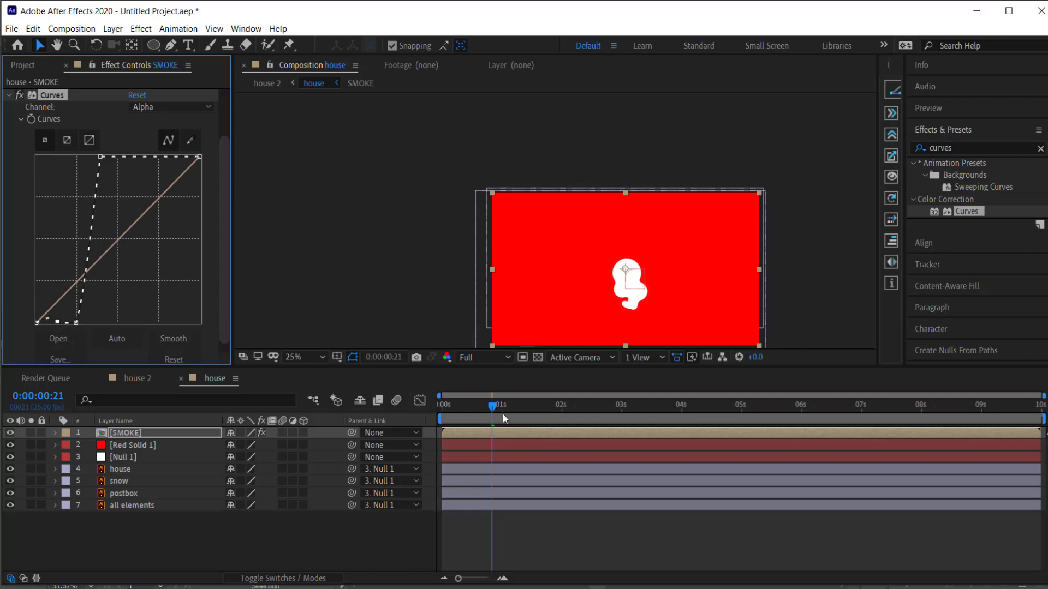
left_click_drag(493, 410, 434, 404)
key("space")
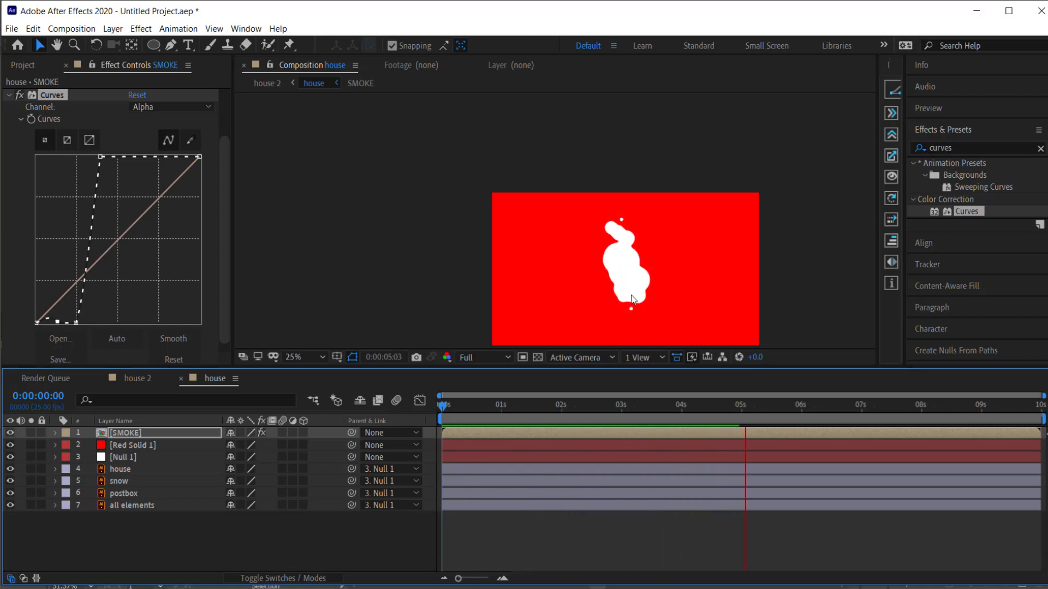
key("space")
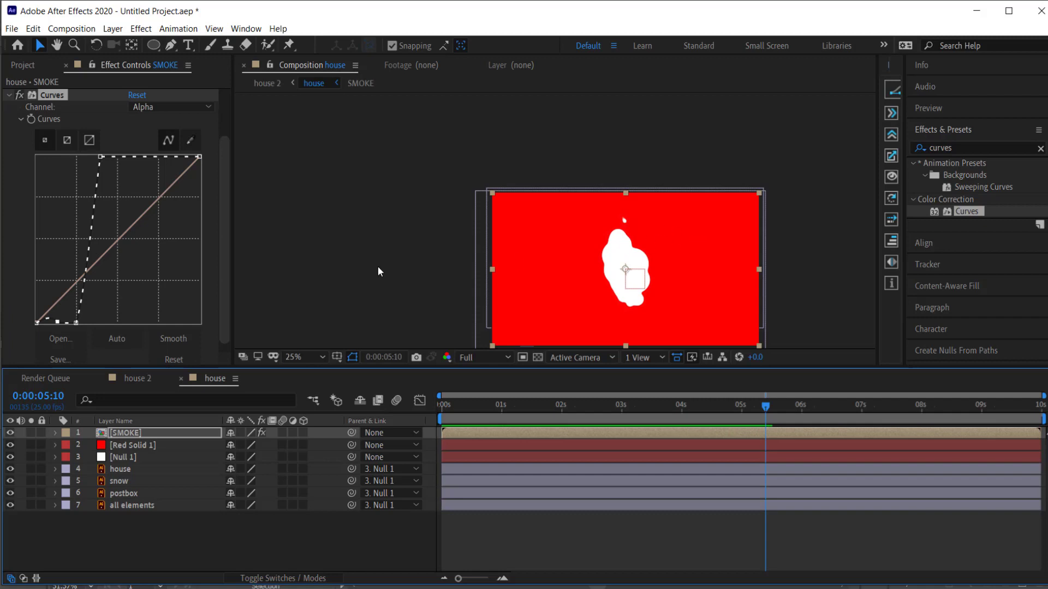
- Delete the Red Solid 1 layer and move the SMOKE layer up so the smoke starts at the chimney top
left_click(144, 448)
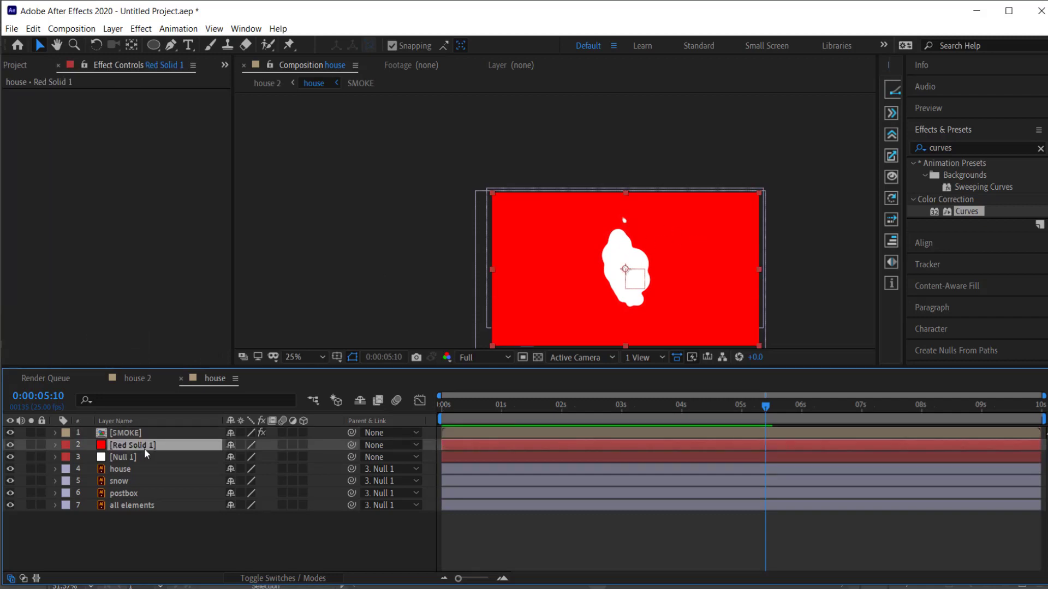
key("Delete")
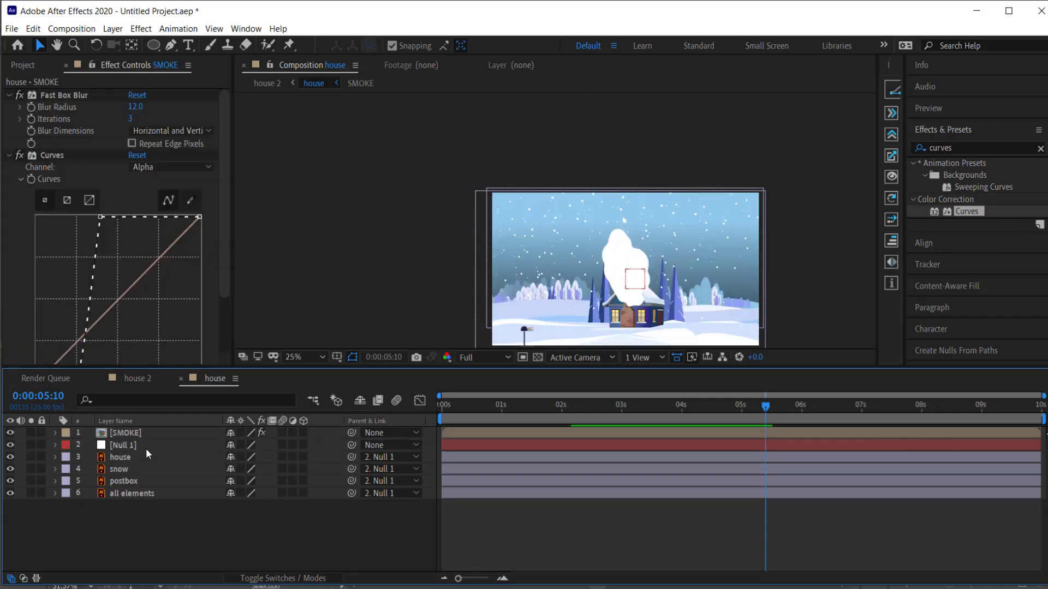
left_click(139, 430)
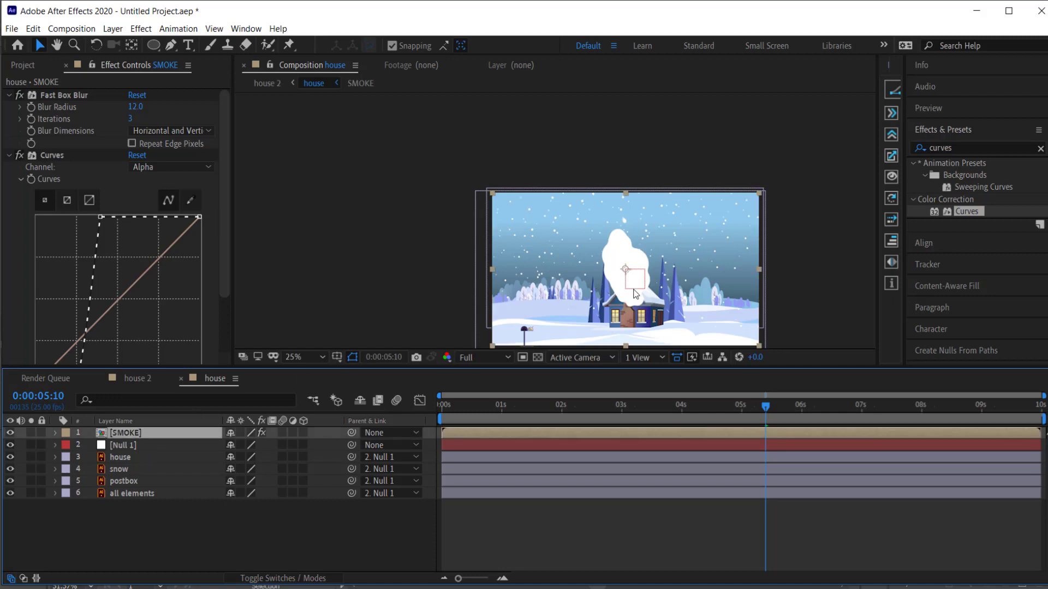
left_click_drag(635, 293, 631, 255)
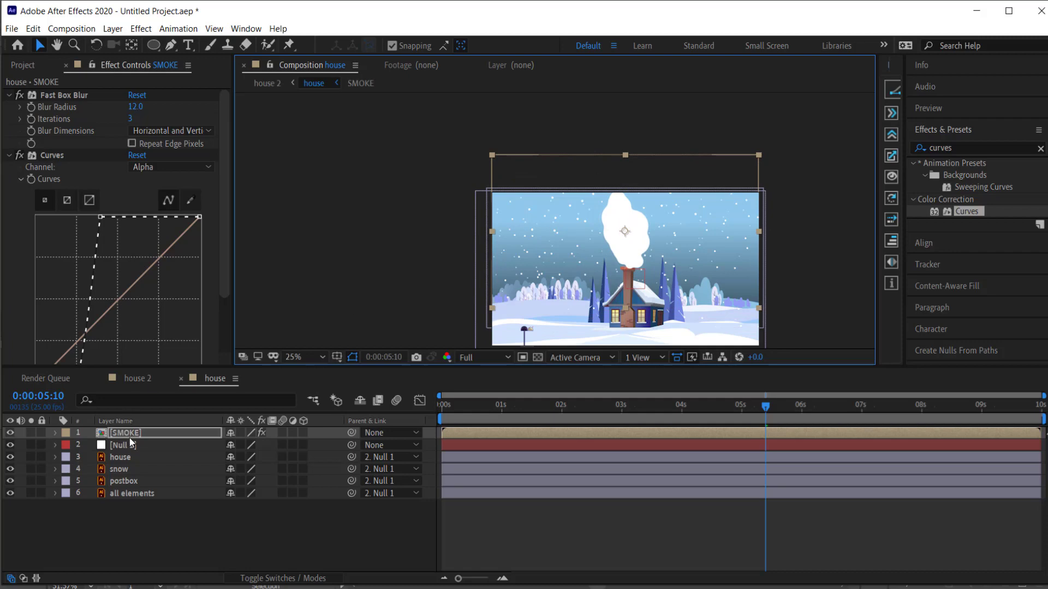
- Place the SMOKE layer directly below the house layer and nudge the smoke slightly left over the chimney
left_click_drag(132, 434, 130, 461)
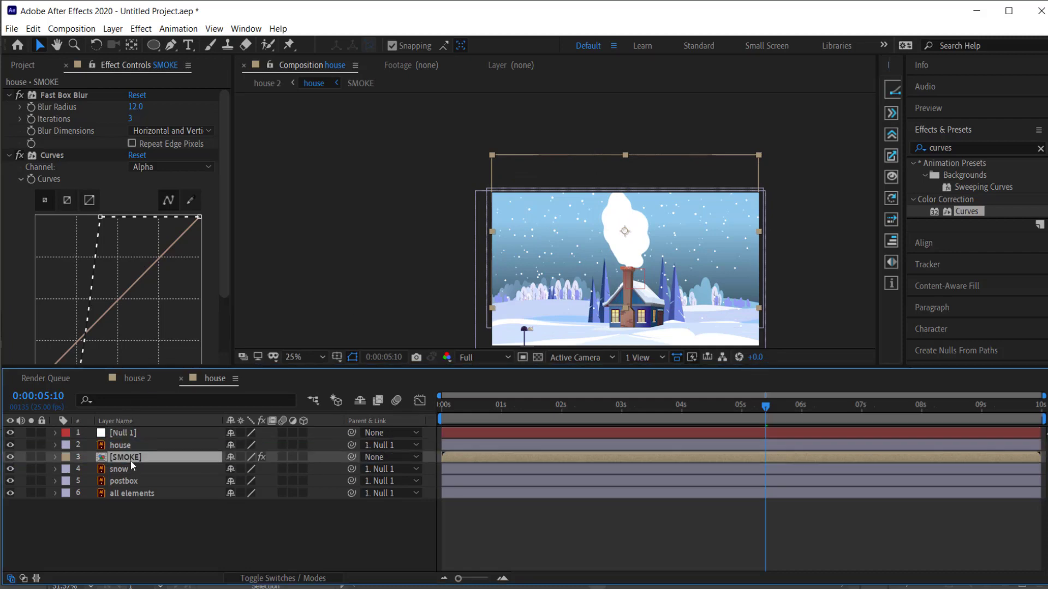
scroll(617, 281, "up", 2)
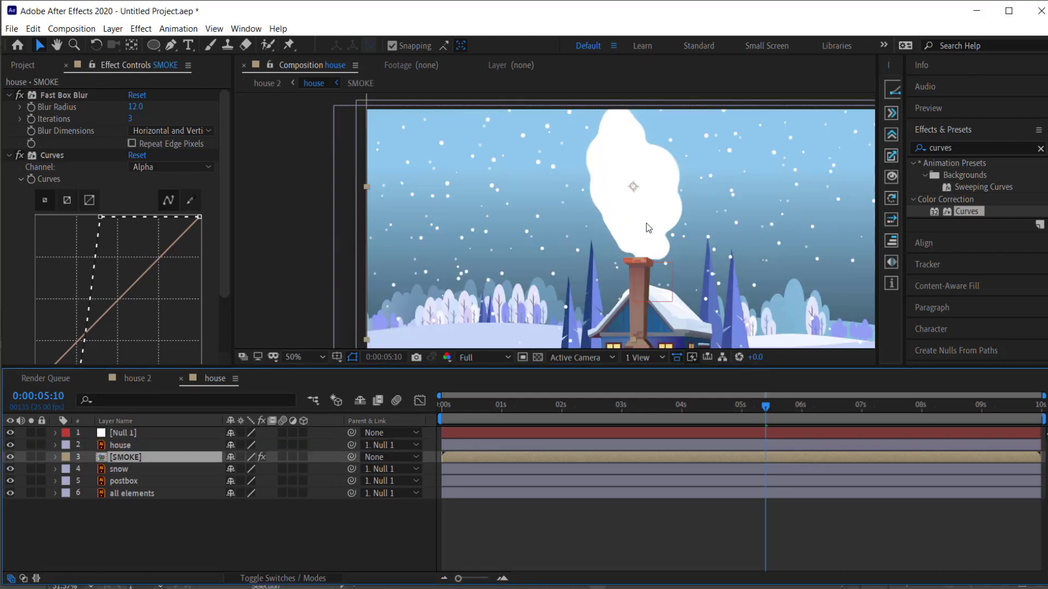
left_click_drag(646, 224, 634, 227)
- Scale the SMOKE layer to 68% and reposition it so the smaller smoke rises from the chimney opening
left_click(139, 457)
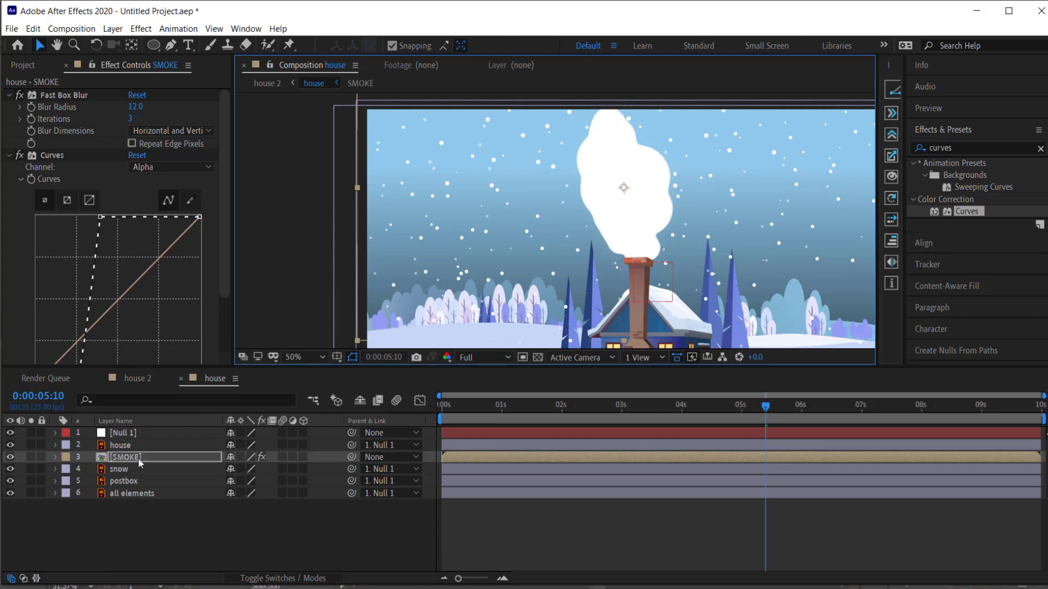
key("s")
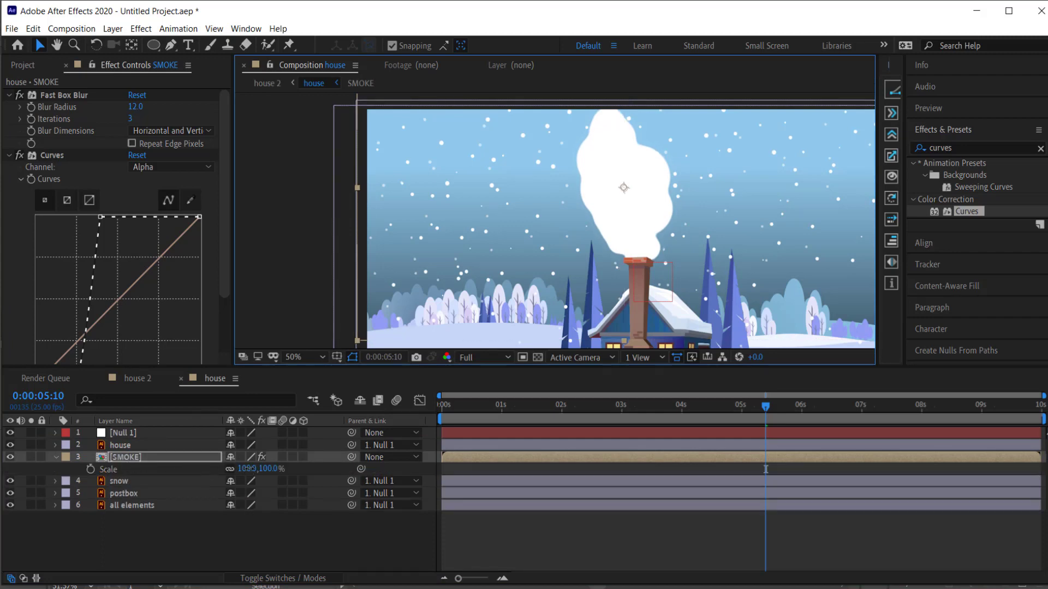
left_click_drag(248, 469, 227, 470)
left_click_drag(625, 218, 639, 232)
right_click(639, 232)
key("Escape")
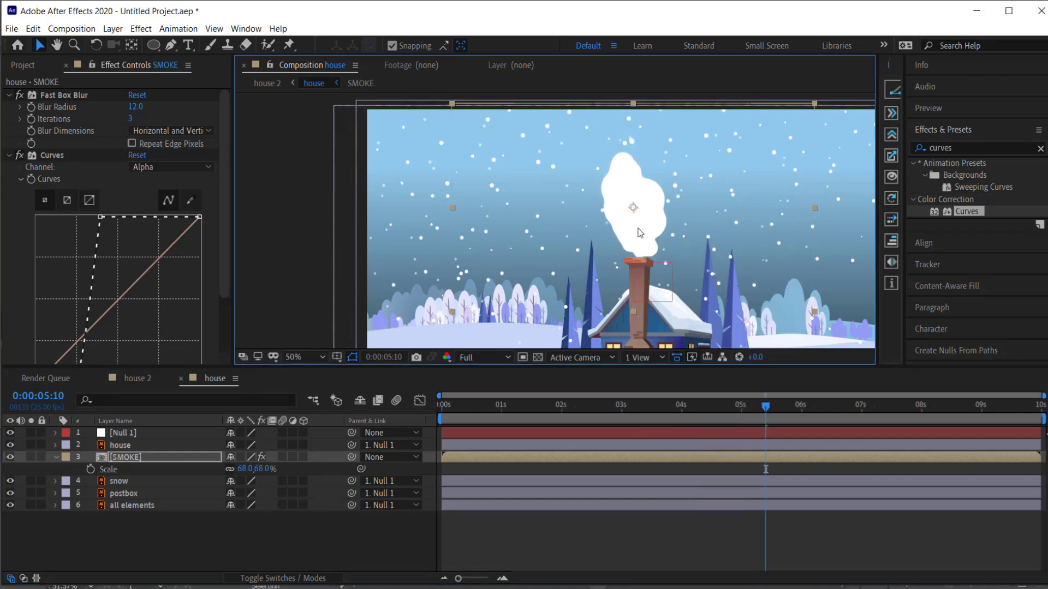
key("shift+Down")
key("shift+Left")
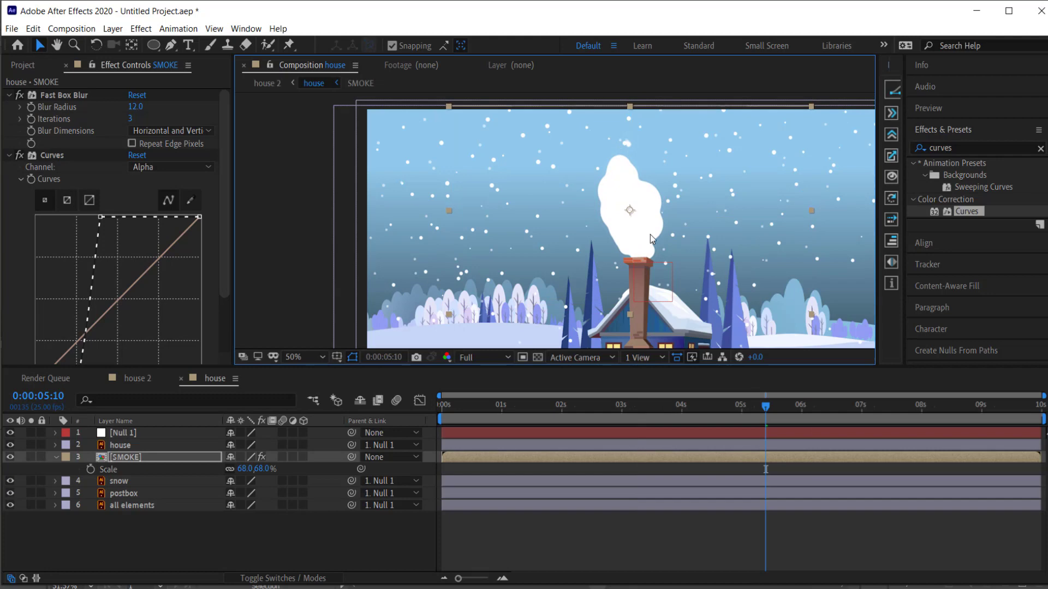
- Preview the house composition from the first frame to check the chimney smoke
scroll(664, 238, "down", 2)
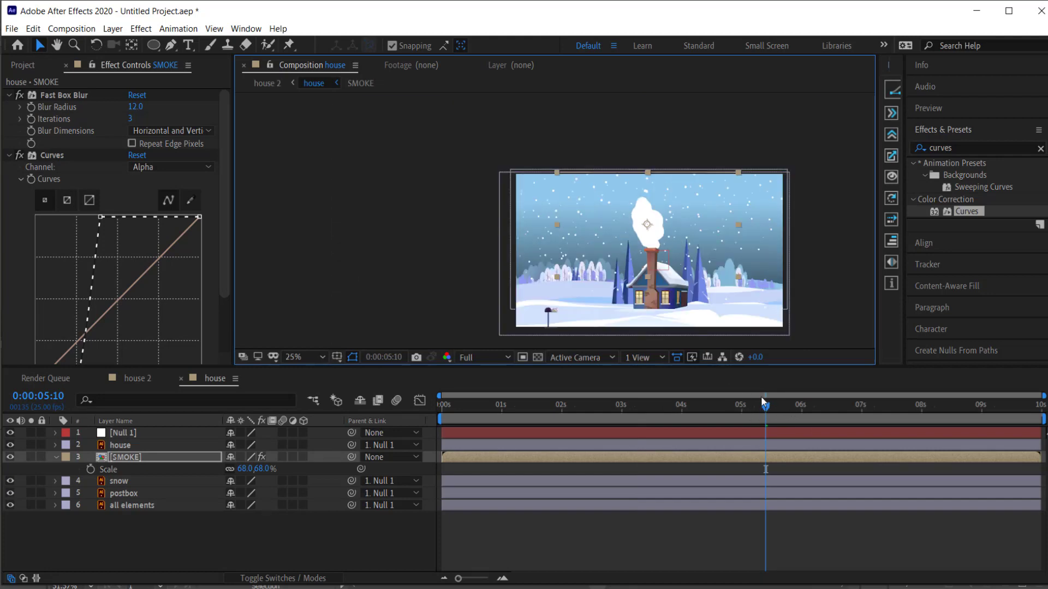
key("Home")
key("space")
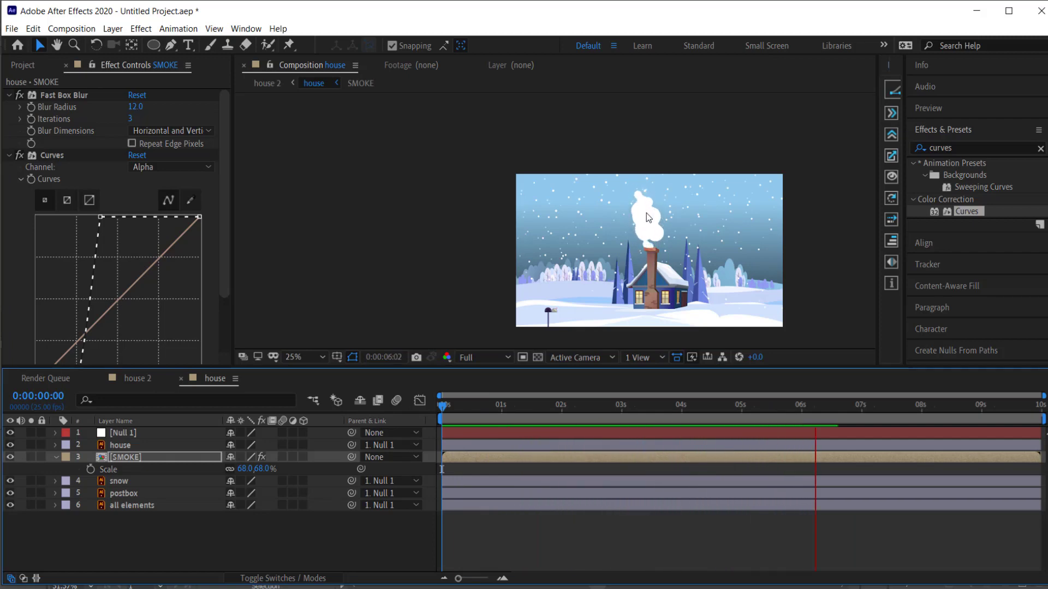
key("space")
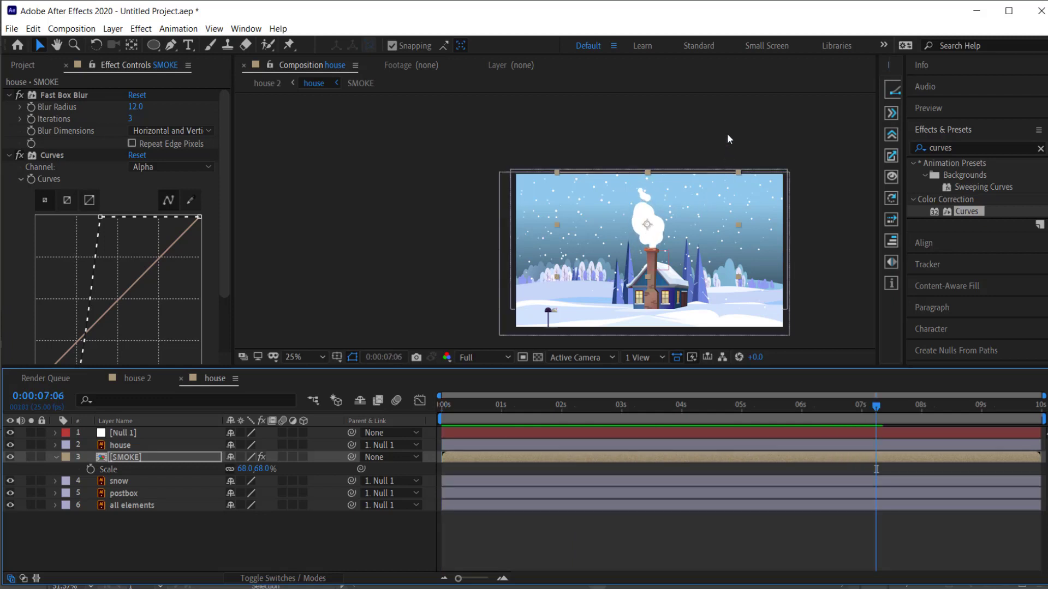
- Duplicate the snow layer and move the copy straight up so it sits mostly above the frame, overlapping its top edge
left_click(140, 481)
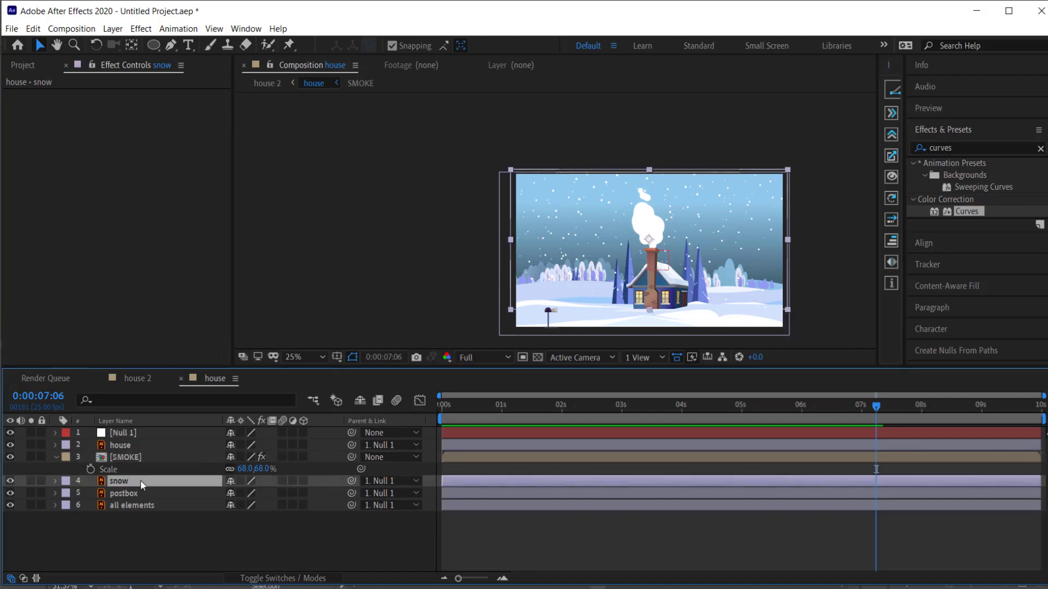
key("ctrl+d")
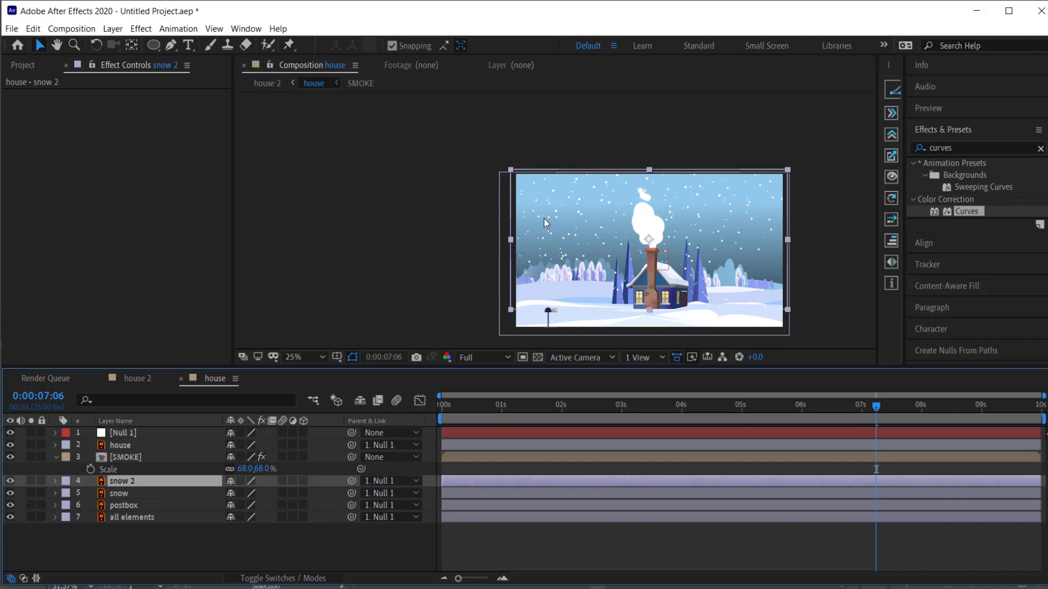
left_click_drag(549, 211, 559, 96)
key("Return")
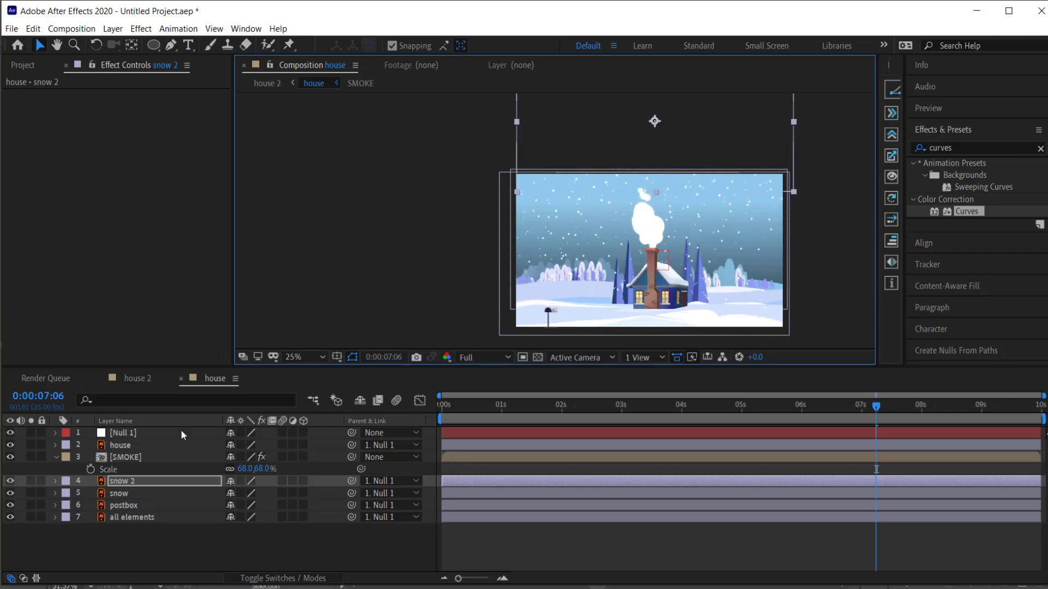
key("Return")
key("comma")
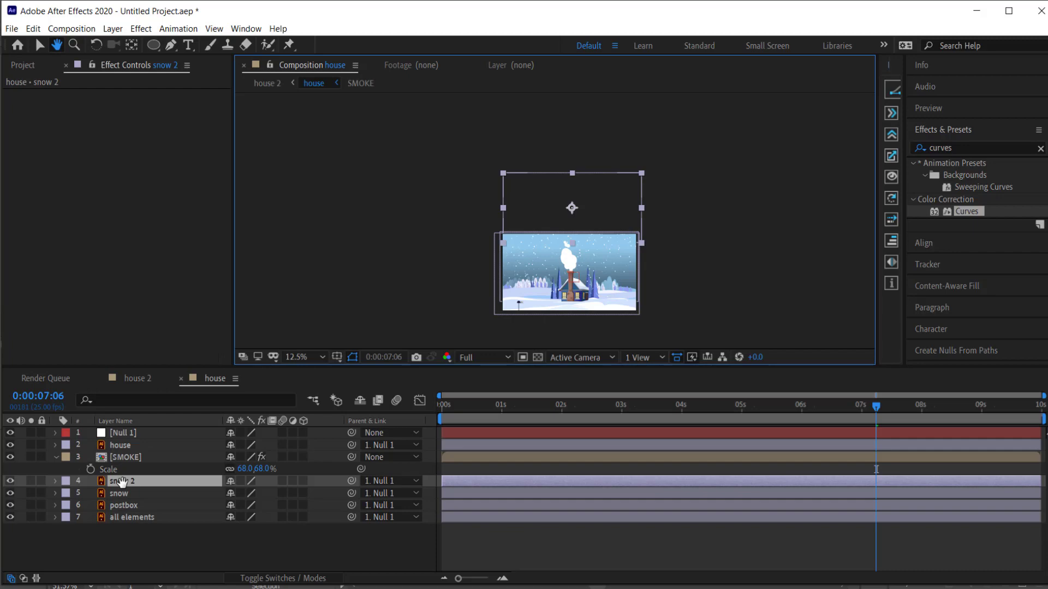
- Duplicate the snow 2 layer and raise the copy to a Y position of about -1091.5, overlapping the layer beneath it
key("ctrl+d")
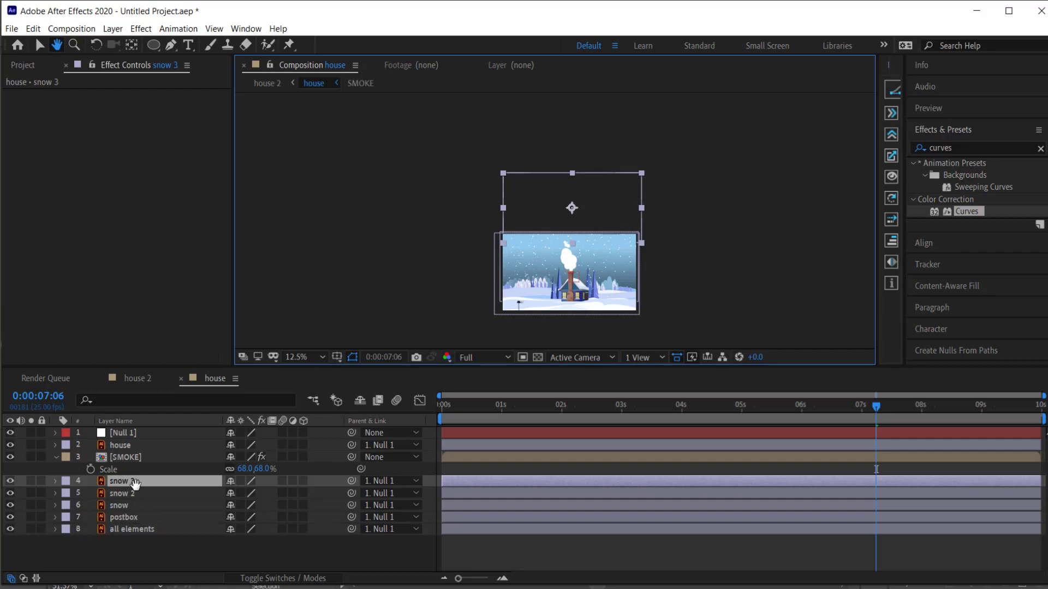
key("v")
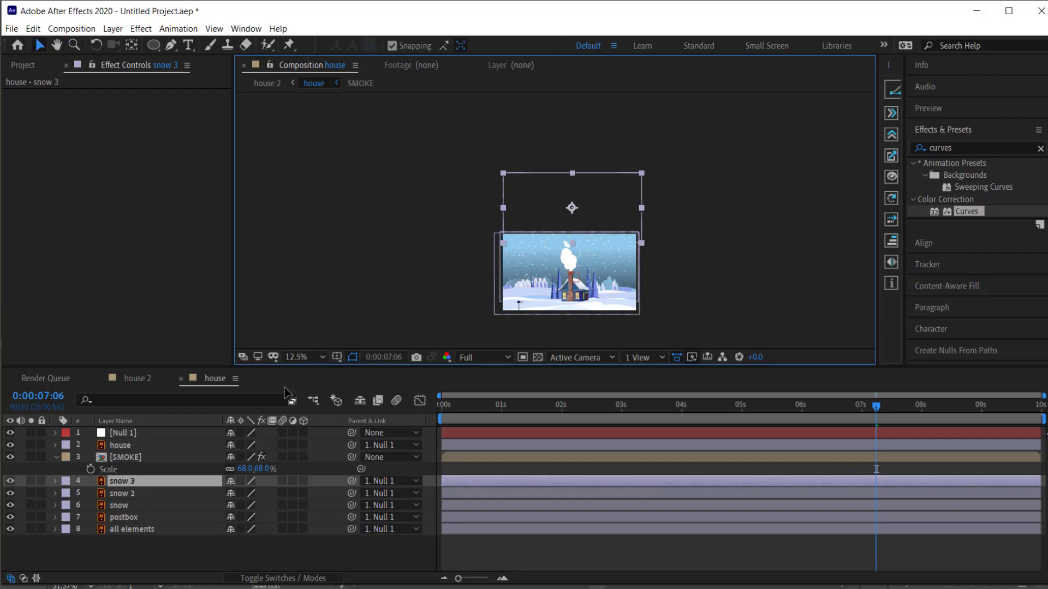
key("p")
left_click_drag(250, 501, 136, 501)
left_click_drag(256, 495, 248, 495)
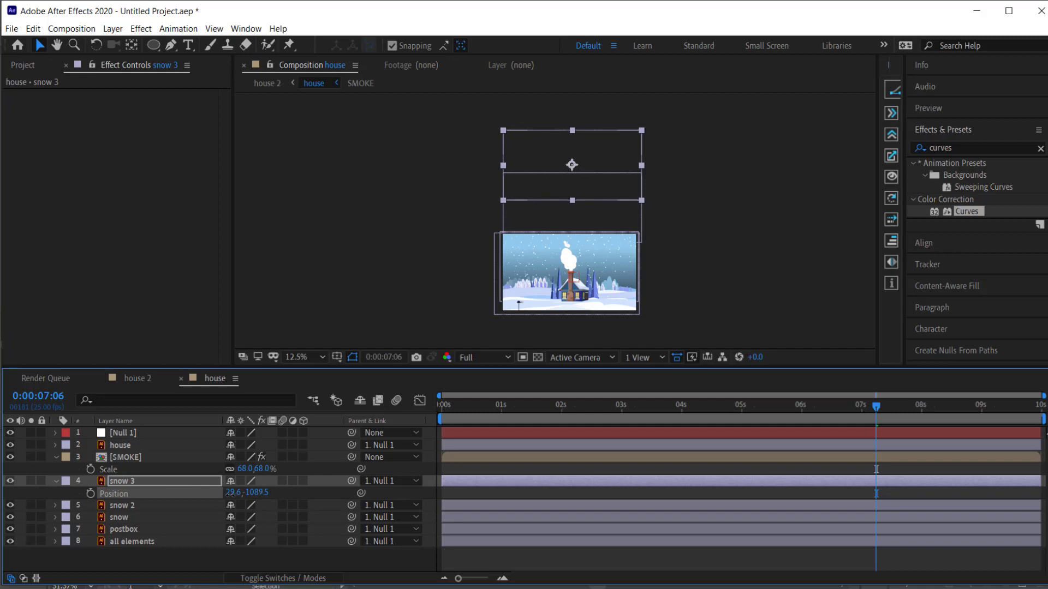
- Duplicate the snow 3 layer and raise the copy to a Y position of about -1561.5, extending the snow stack upward
left_click(129, 481)
key("ctrl+d")
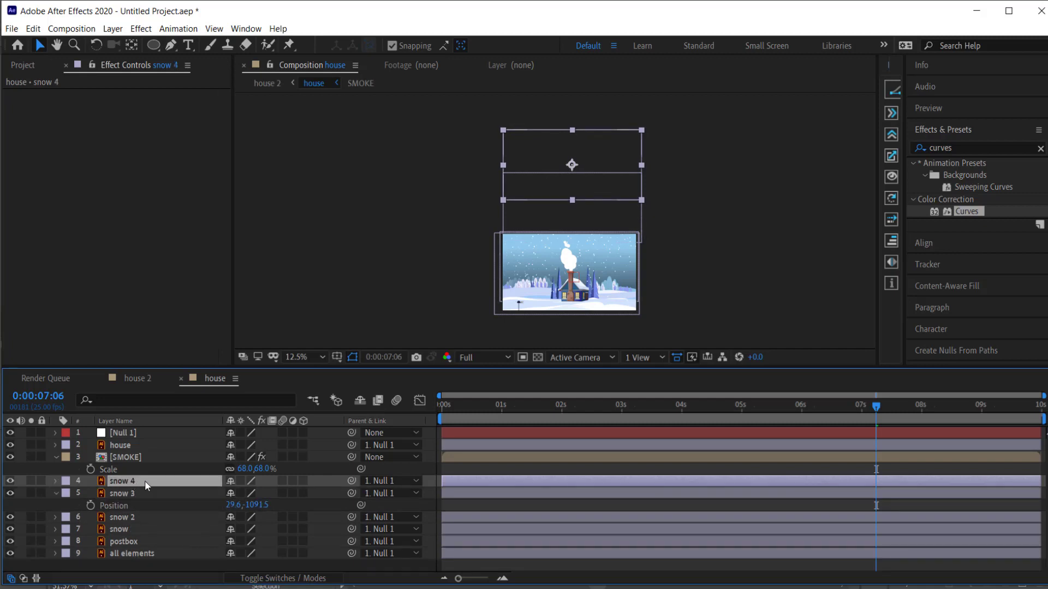
key("p")
left_click_drag(258, 493, 232, 493)
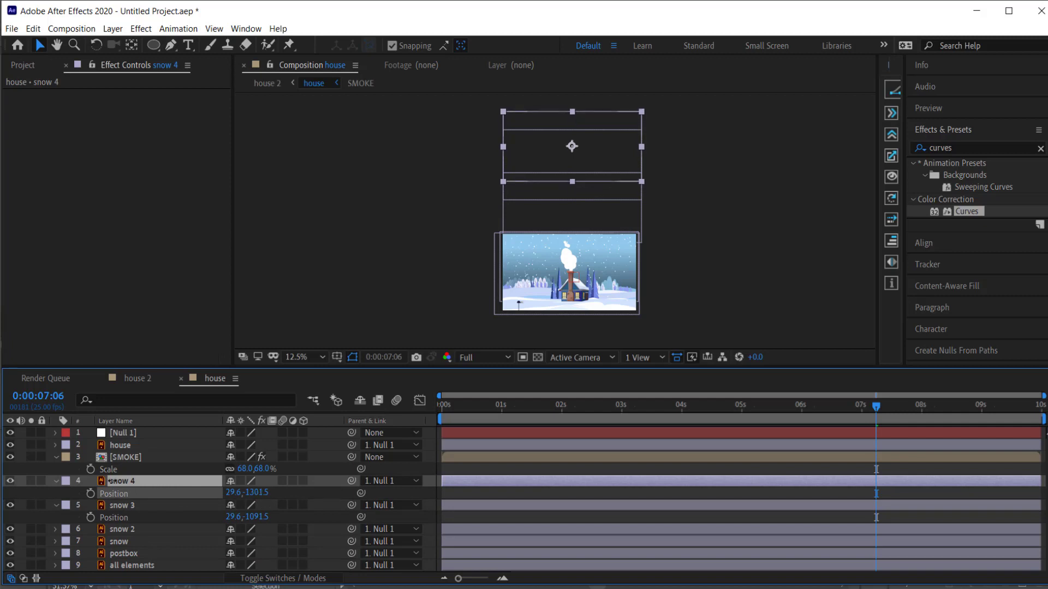
left_click_drag(112, 481, 107, 464)
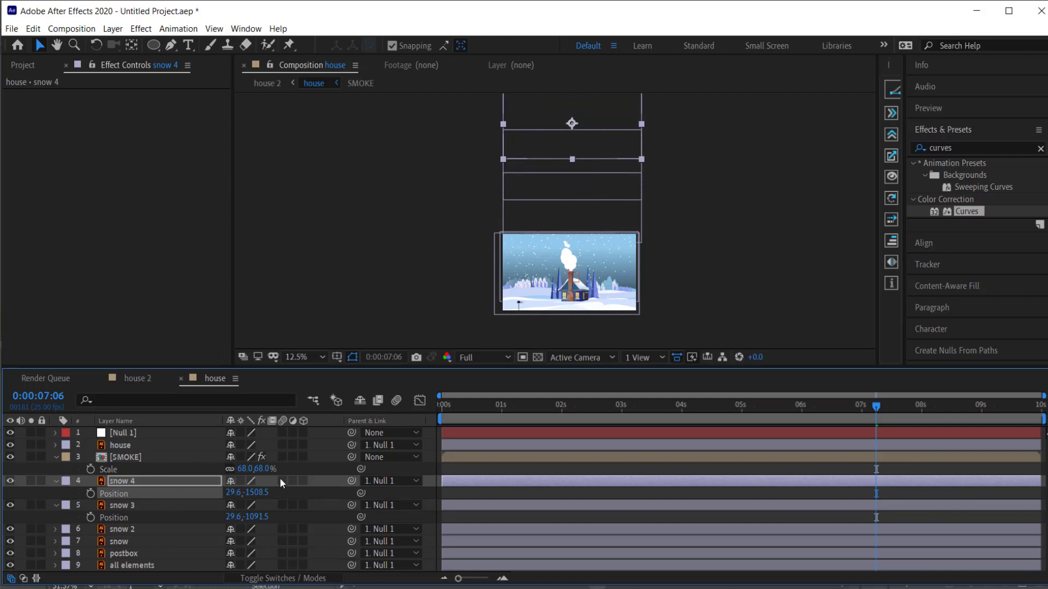
left_click_drag(257, 492, 344, 438)
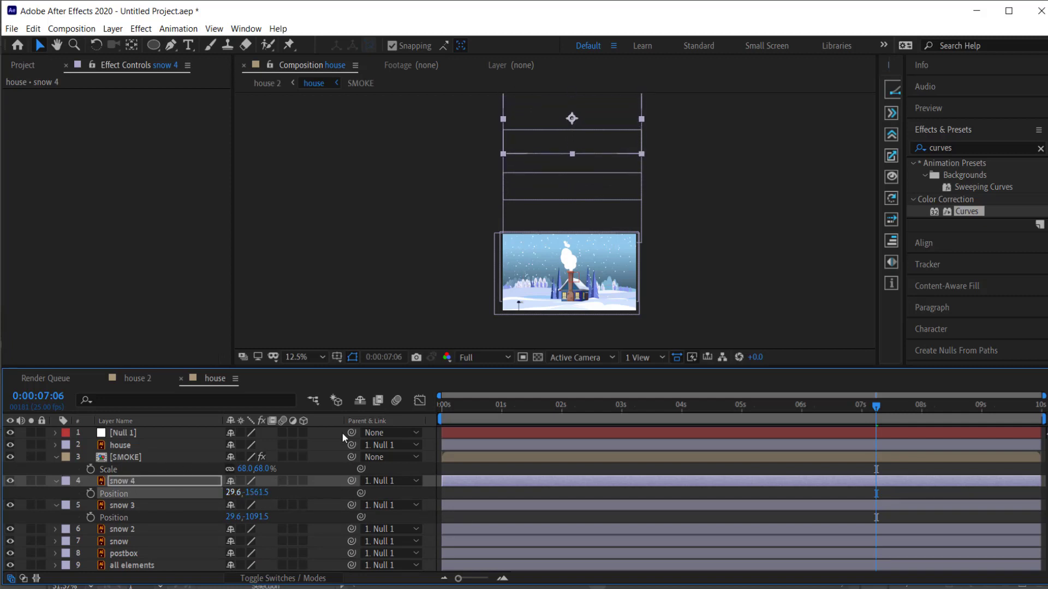
- Return the current time to the first frame of the house composition
scroll(753, 167, "up", 1)
scroll(753, 167, "down", 1)
key("h")
left_click_drag(756, 167, 741, 205)
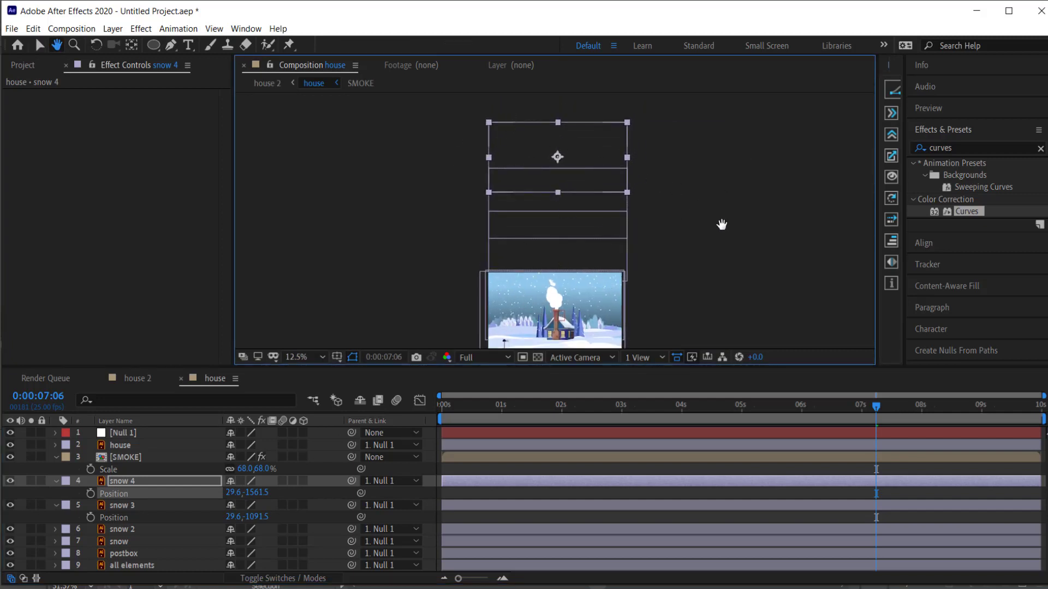
left_click_drag(879, 401, 440, 403)
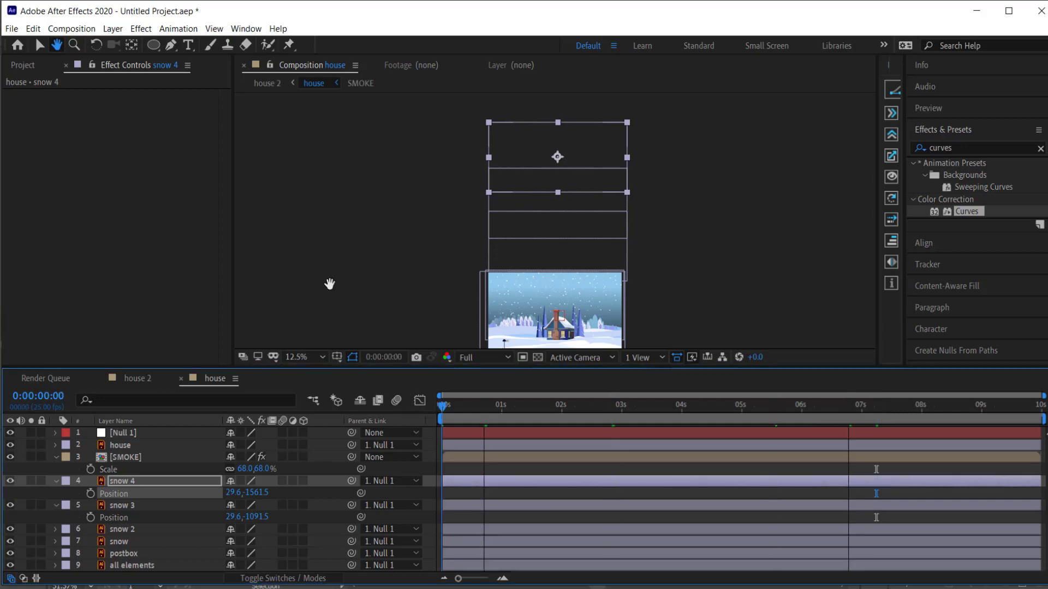
scroll(311, 265, "down", 1)
scroll(363, 270, "up", 2)
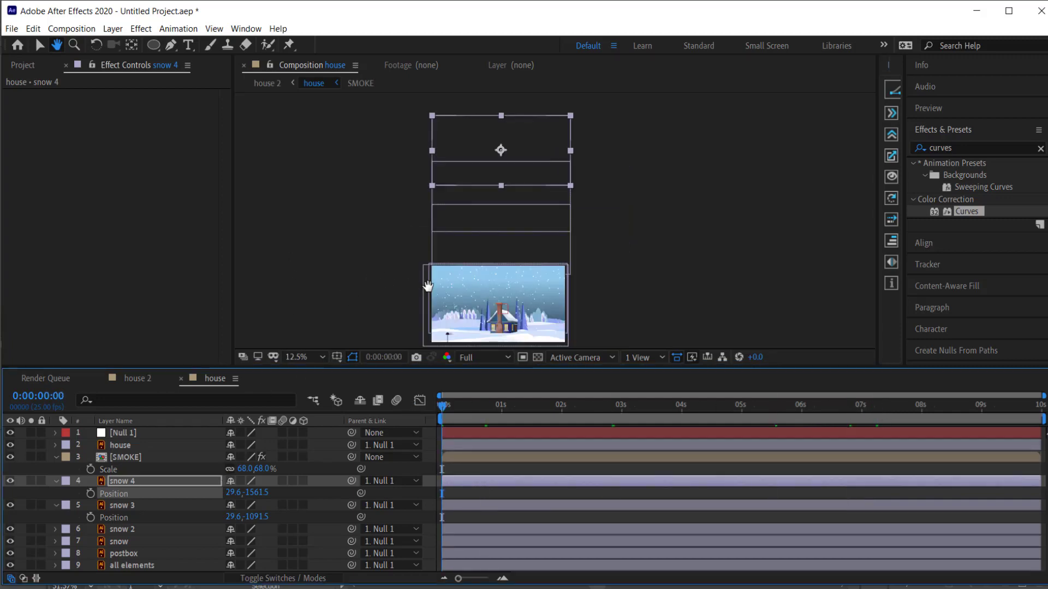
key("v")
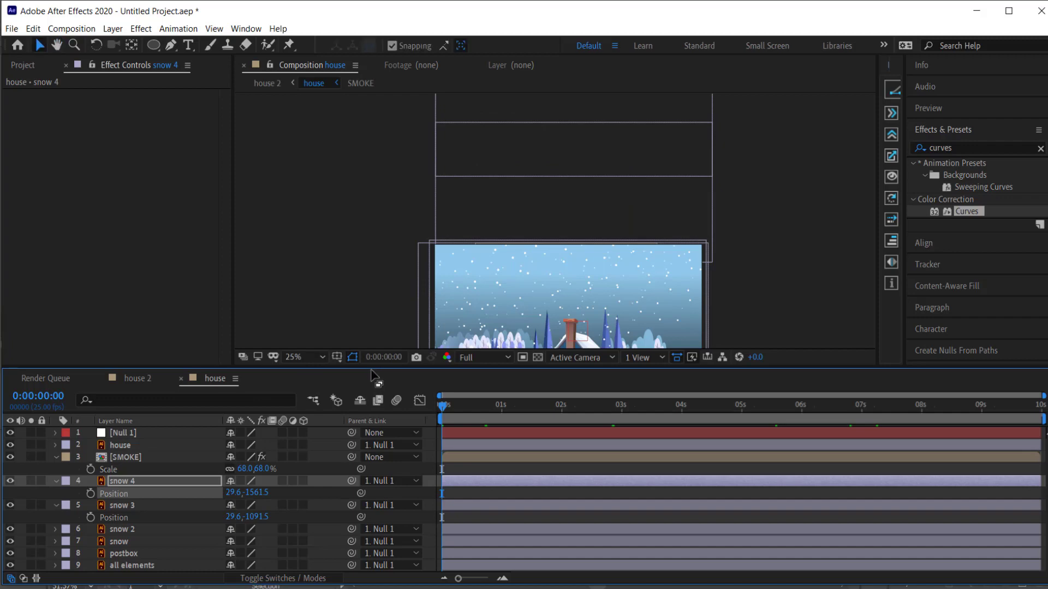
- Create a new null object and place it between the SMOKE and snow 4 layers
left_click(335, 516)
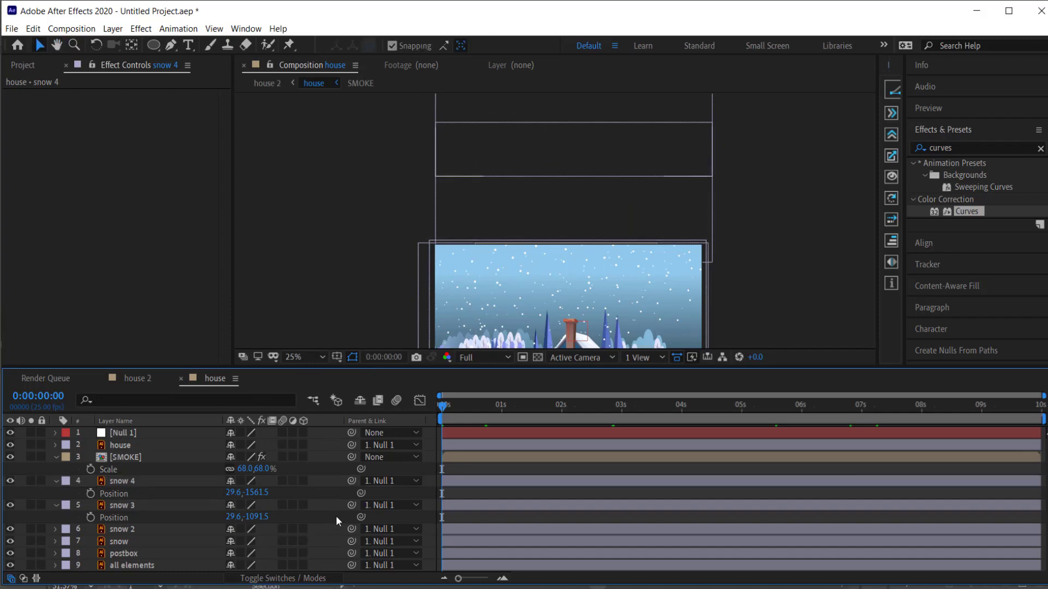
right_click(427, 513)
mouse_move(486, 382)
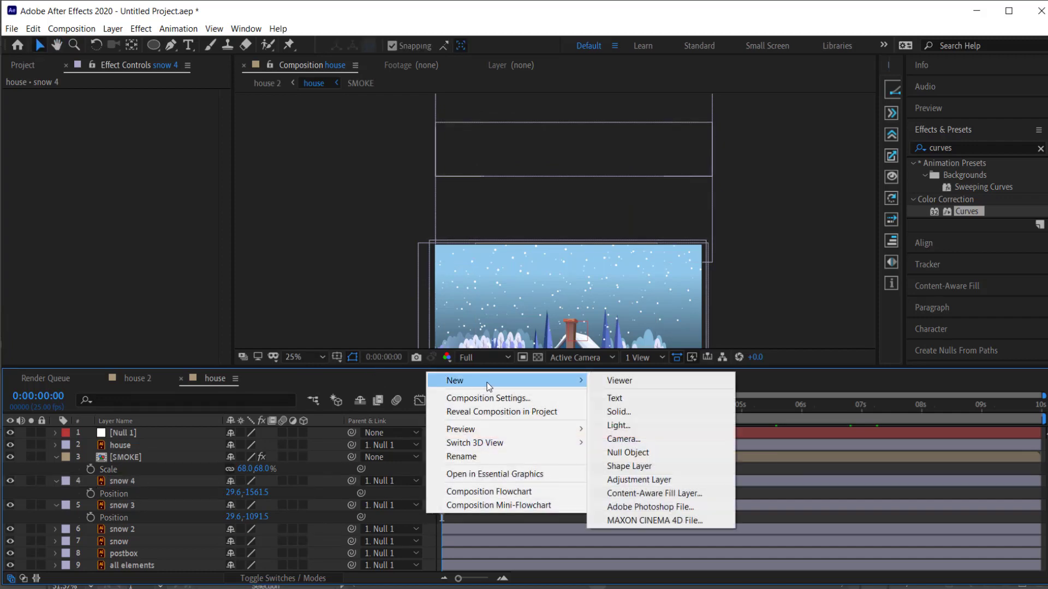
left_click(638, 454)
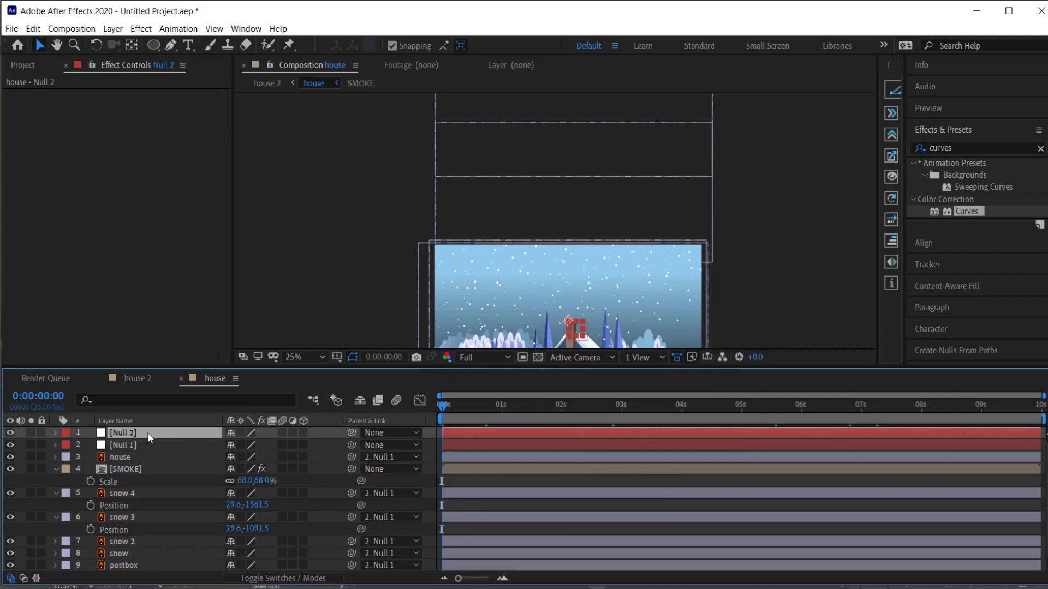
left_click_drag(141, 460, 142, 487)
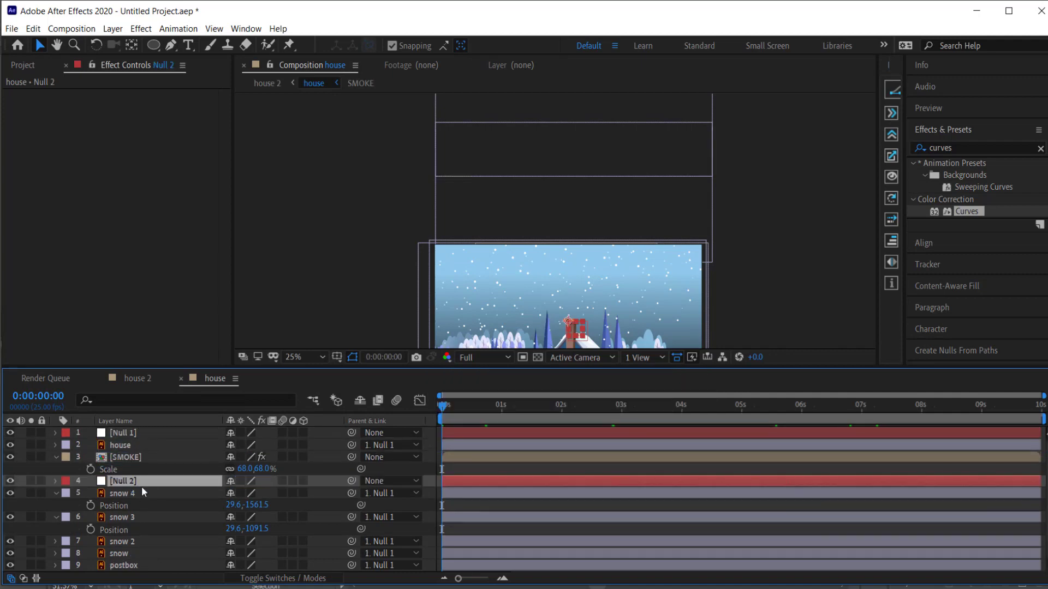
- Parent the snow 4, snow 3, snow 2 and snow layers to Null 2
left_click(146, 492)
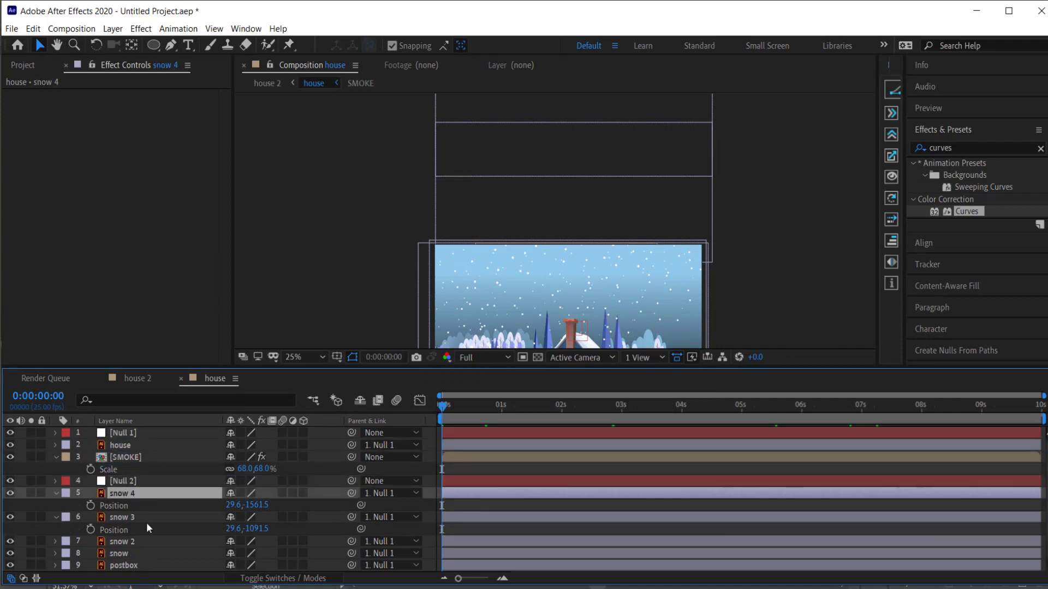
left_click(130, 552, "shift")
left_click_drag(352, 493, 129, 484)
- Add a Position keyframe to Null 2 at the first frame
left_click(129, 483)
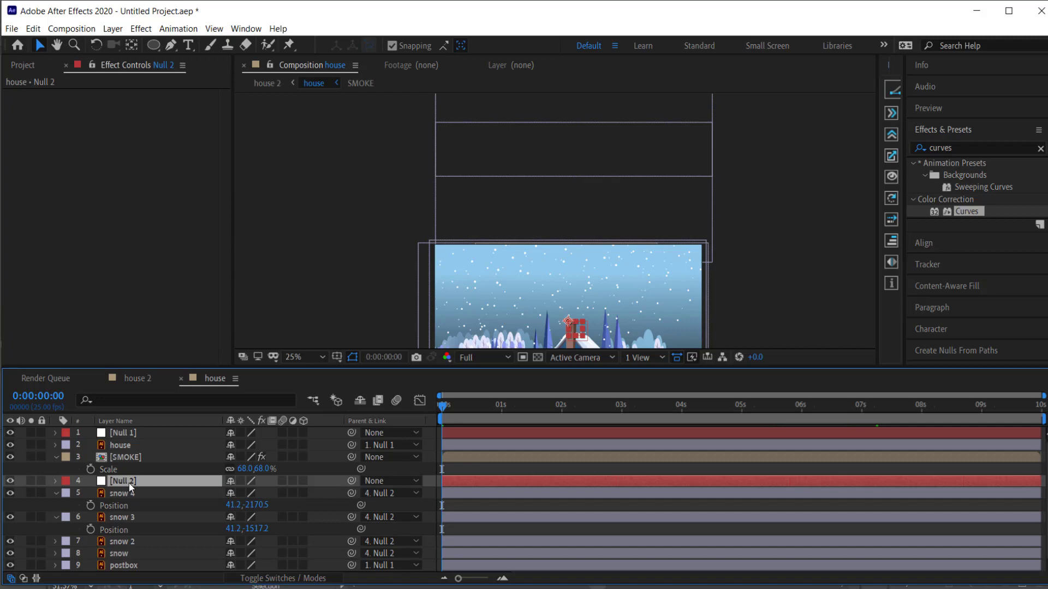
key("p")
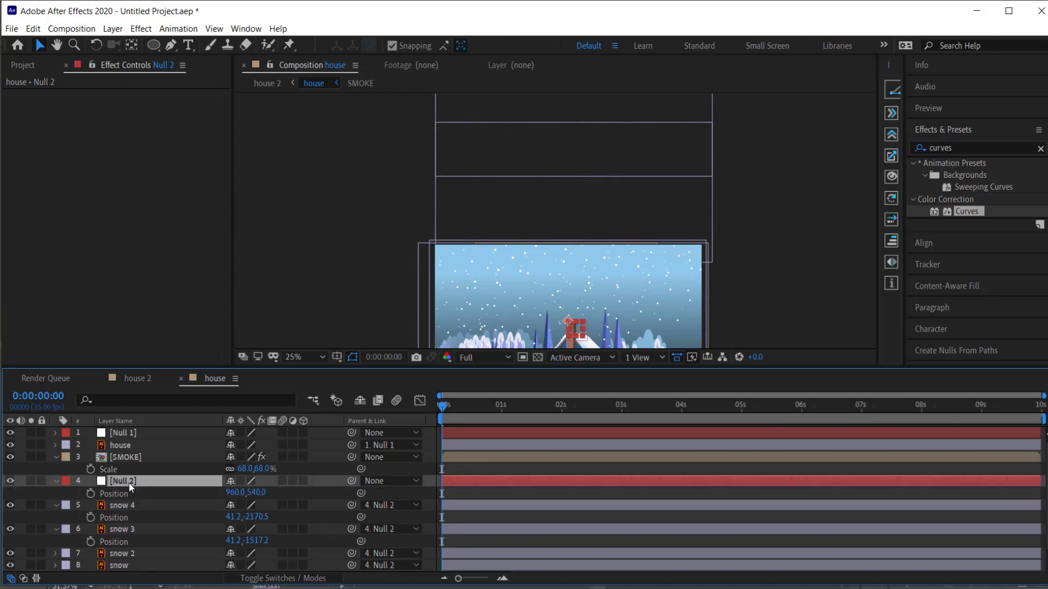
key("comma")
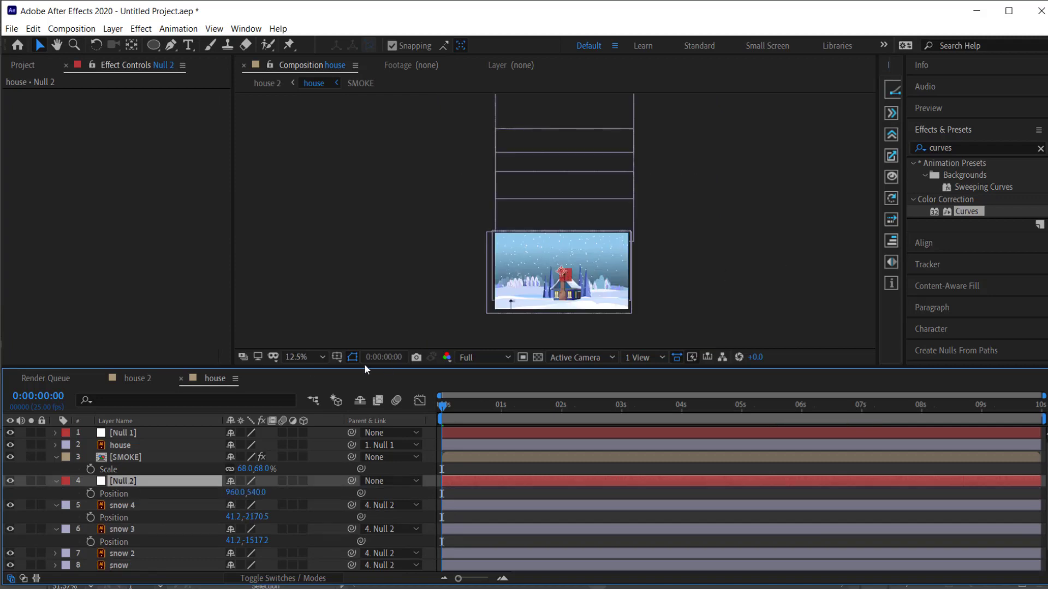
left_click(91, 494)
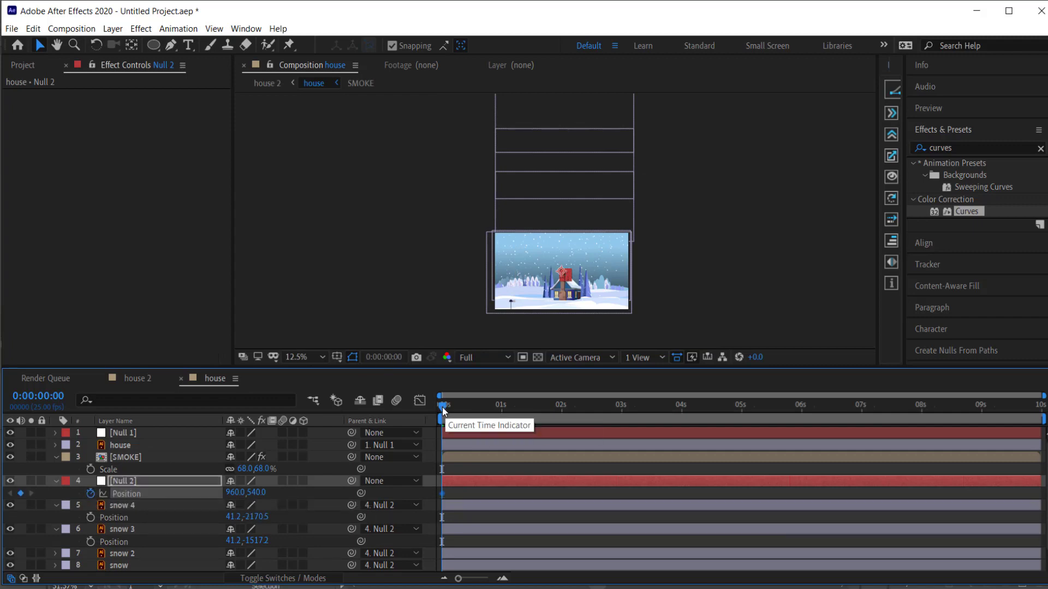
- At 0:00:09:24, set Null 2's Y position to 2532 so the snow layers fall through the frame
left_click_drag(443, 411, 1043, 409)
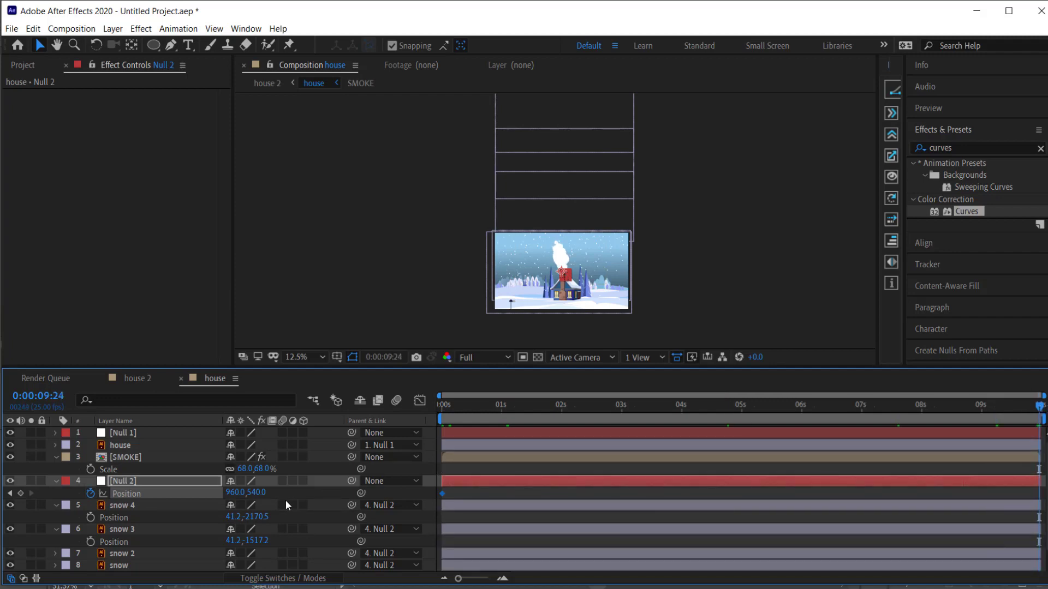
left_click_drag(257, 493, 970, 479)
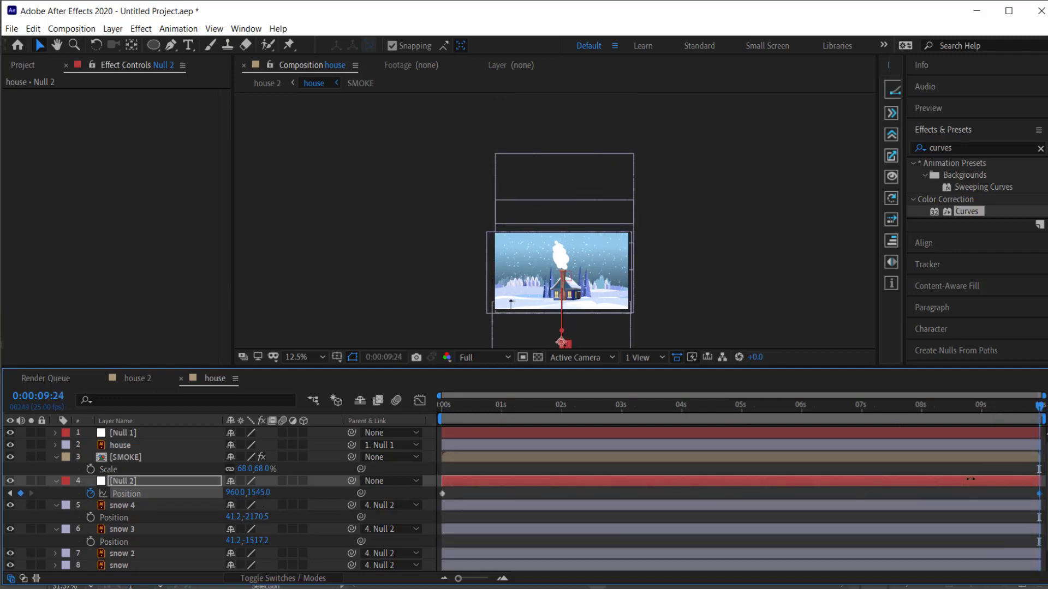
left_click_drag(257, 493, 960, 490)
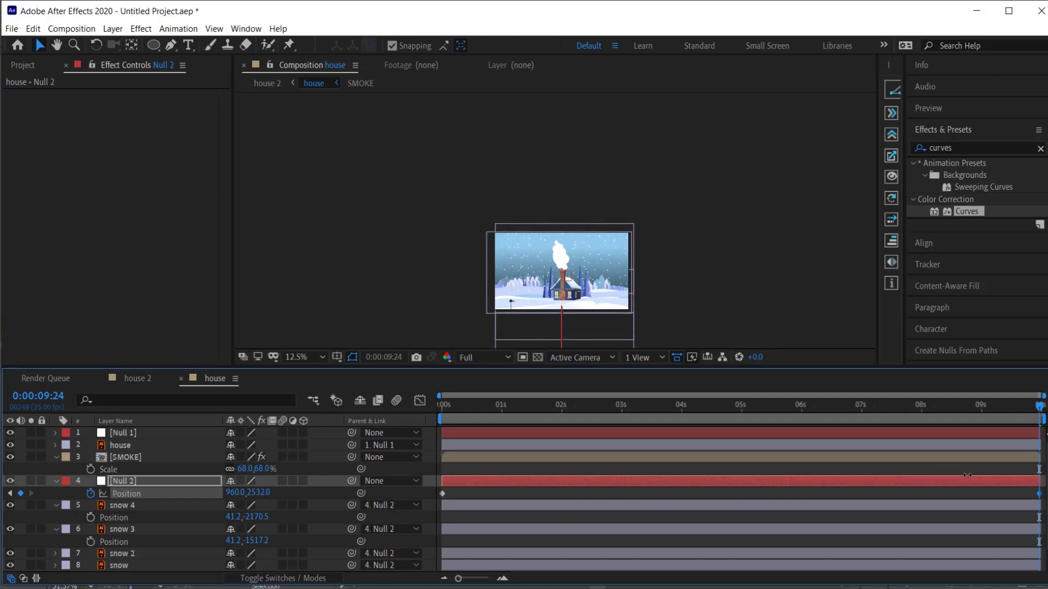
right_click(1040, 472)
left_click(808, 287)
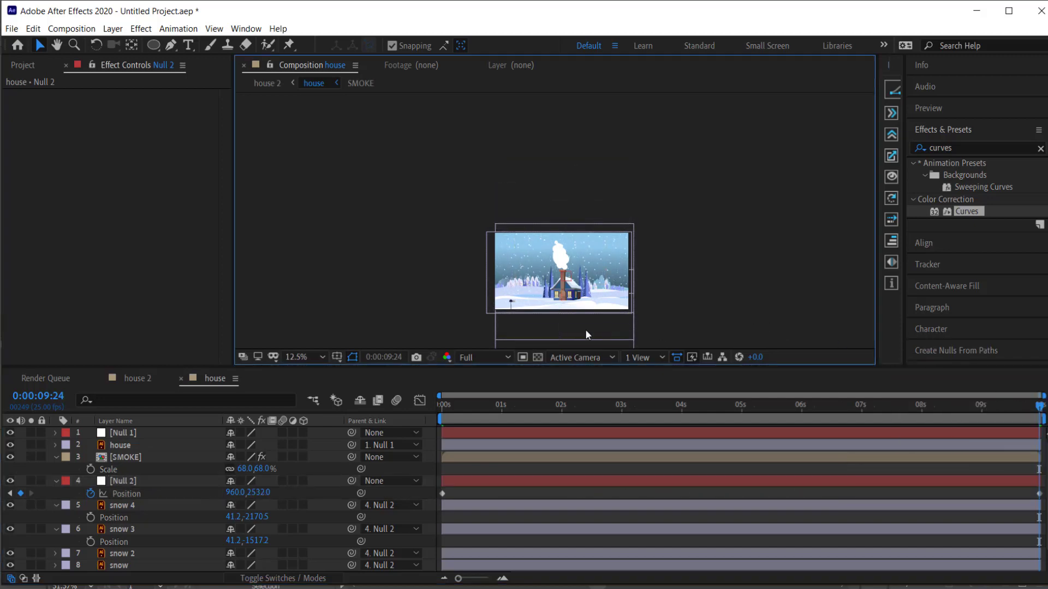
- Fit the composition view up to 100% and preview the falling snow from the first frame
scroll(444, 295, "up", 1)
left_click(301, 357)
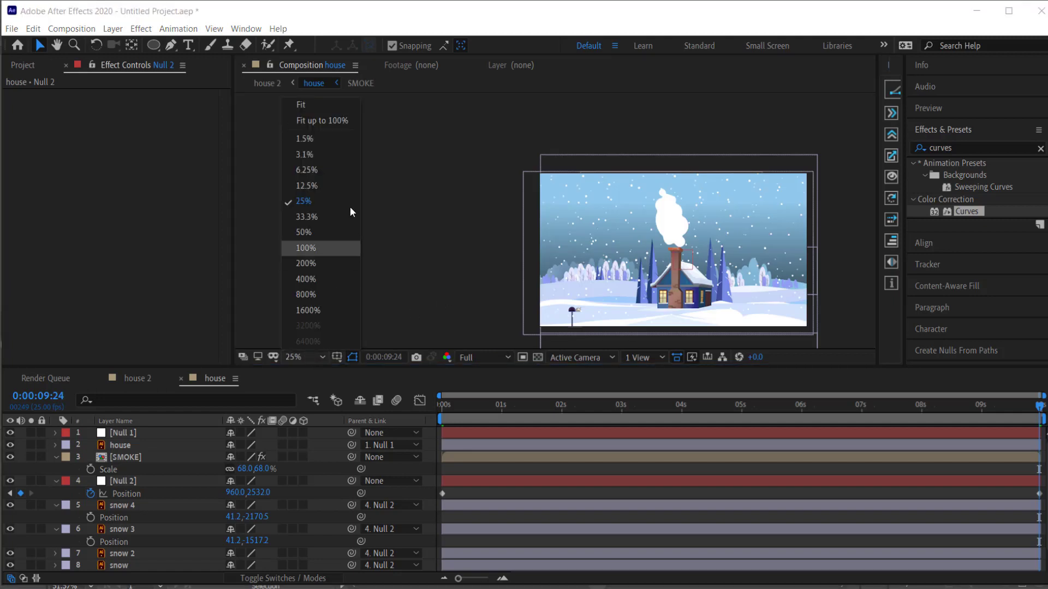
left_click(336, 120)
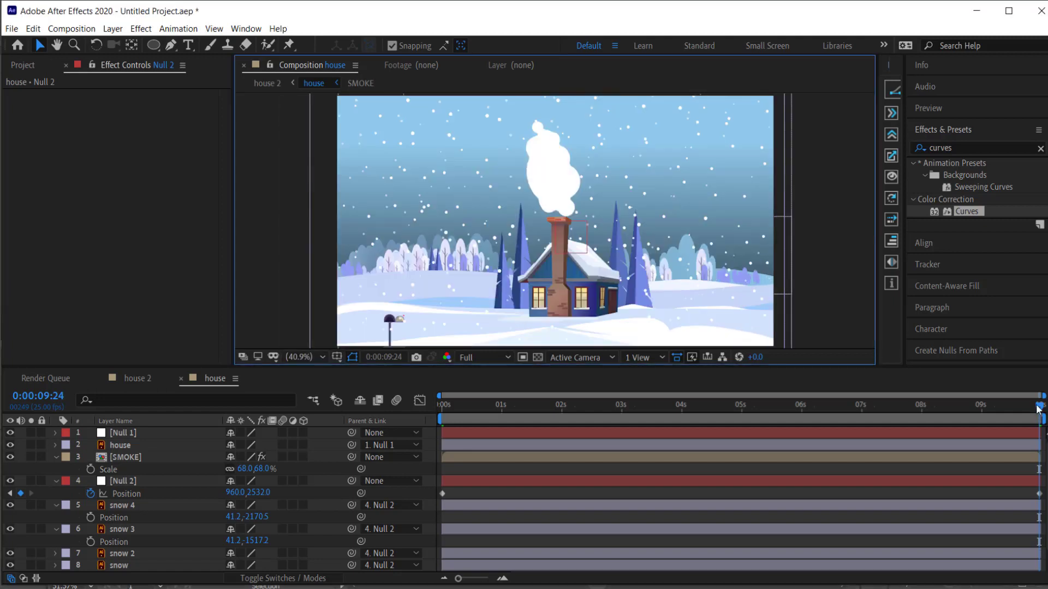
left_click(343, 389)
key("Home")
key("space")
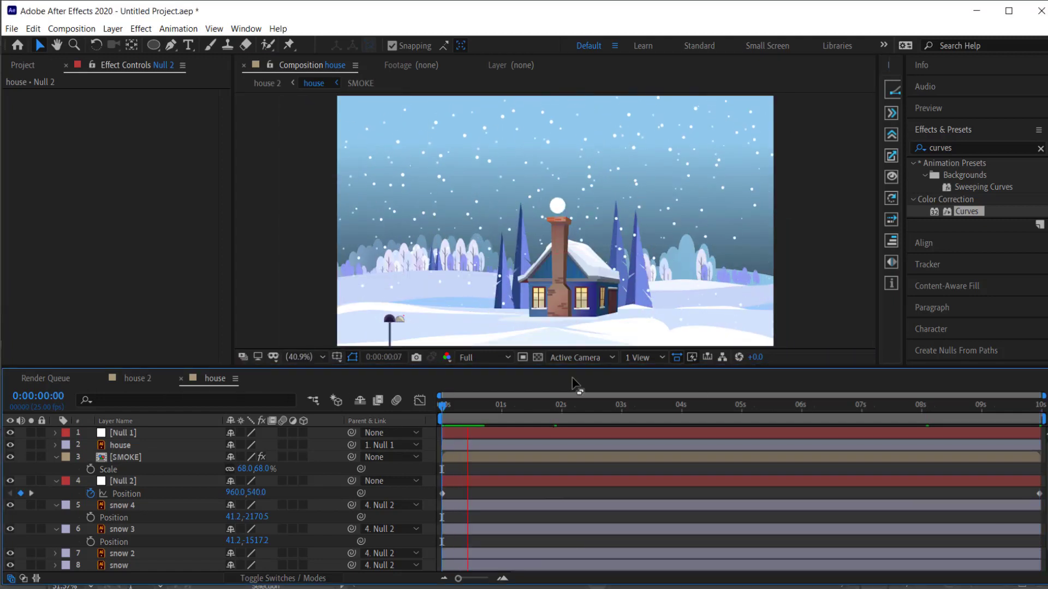